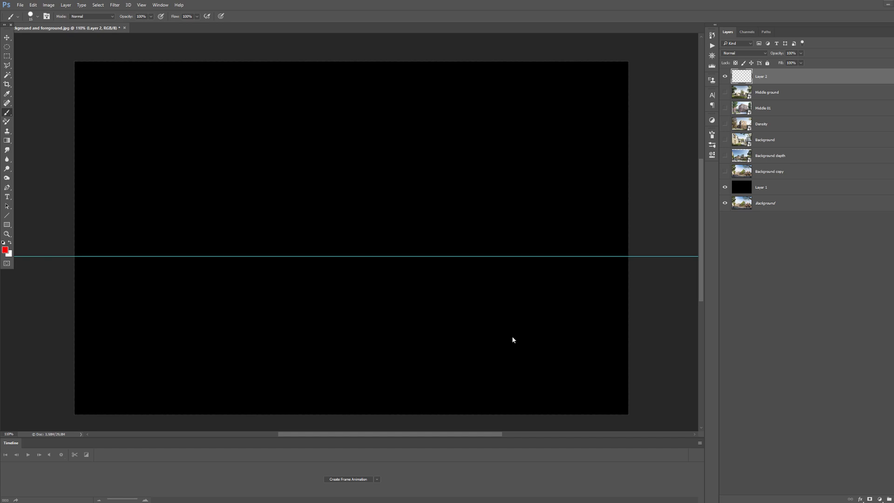
# Make the Background copy layer visible and active, and reduce the brush size for marking up the image
pyautogui.click(736, 172)
pyautogui.click(725, 172)
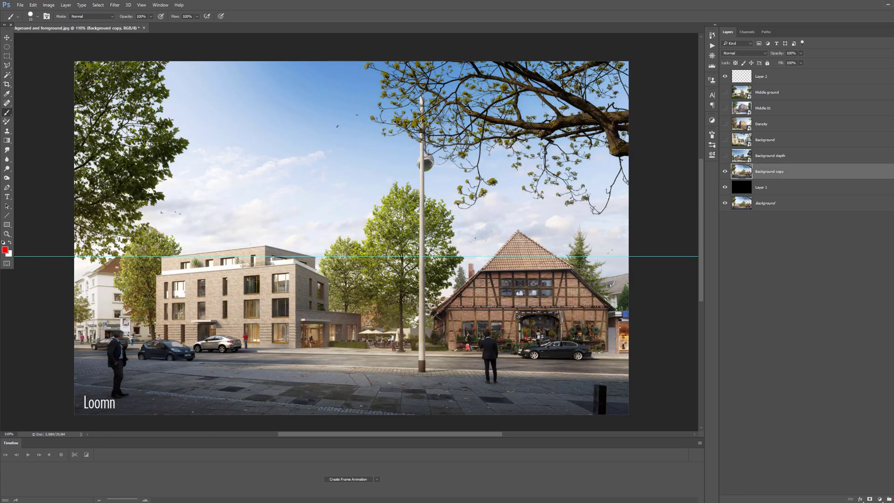
pyautogui.keyDown('alt'); pyautogui.rightClick(303, 288); pyautogui.keyUp('alt')
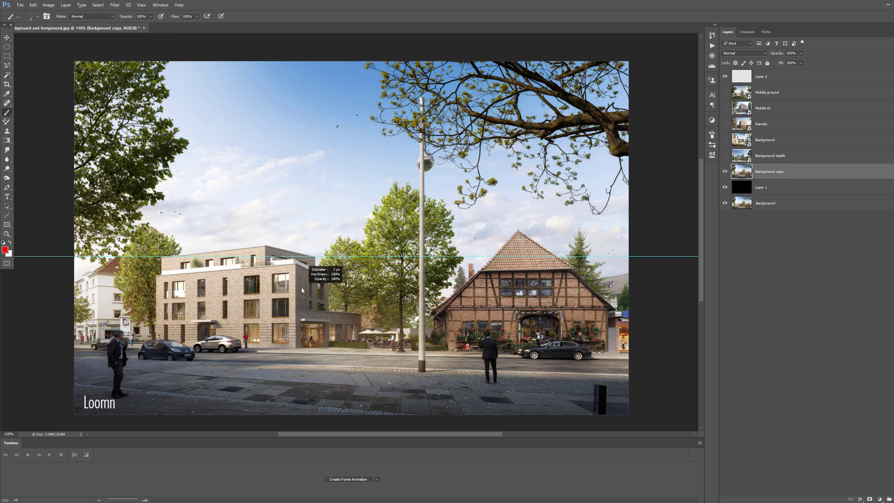
pyautogui.moveTo(301, 288); pyautogui.dragTo(304, 290)
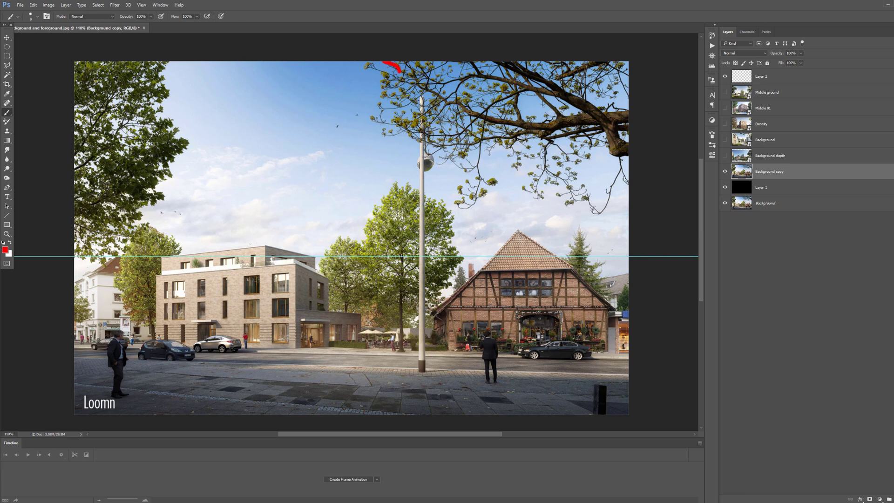
pyautogui.moveTo(435, 134)
pyautogui.mouseDown()
pyautogui.moveTo(466, 177)
pyautogui.moveTo(558, 189)
pyautogui.moveTo(605, 181)
pyautogui.mouseUp()
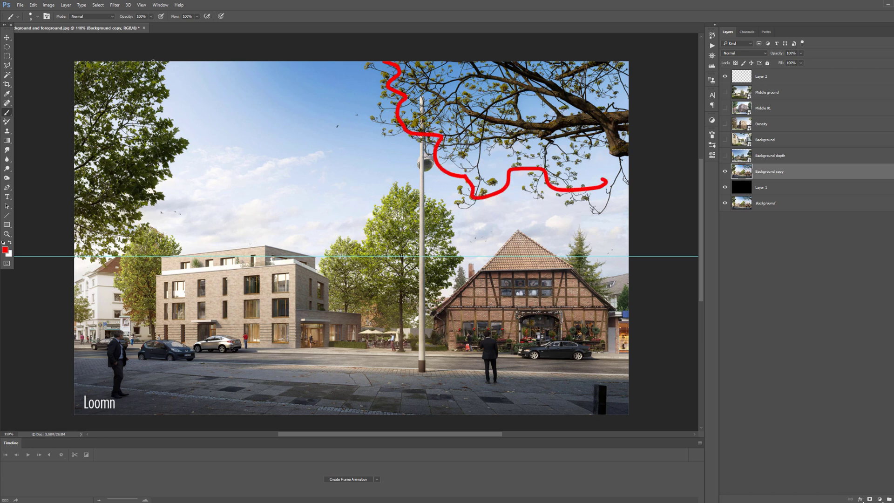
pyautogui.moveTo(161, 65); pyautogui.dragTo(92, 248)
pyautogui.hotkey('ctrl', 'a')
pyautogui.press('Delete')
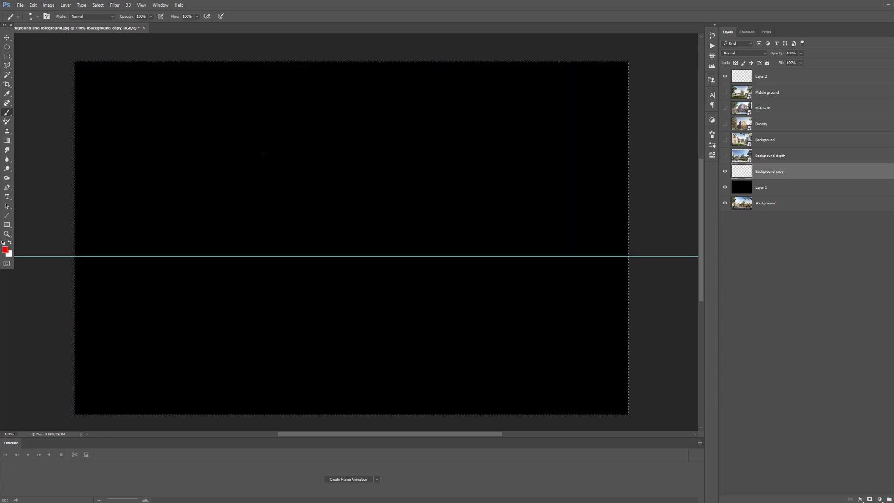
pyautogui.hotkey('ctrl', 'z')
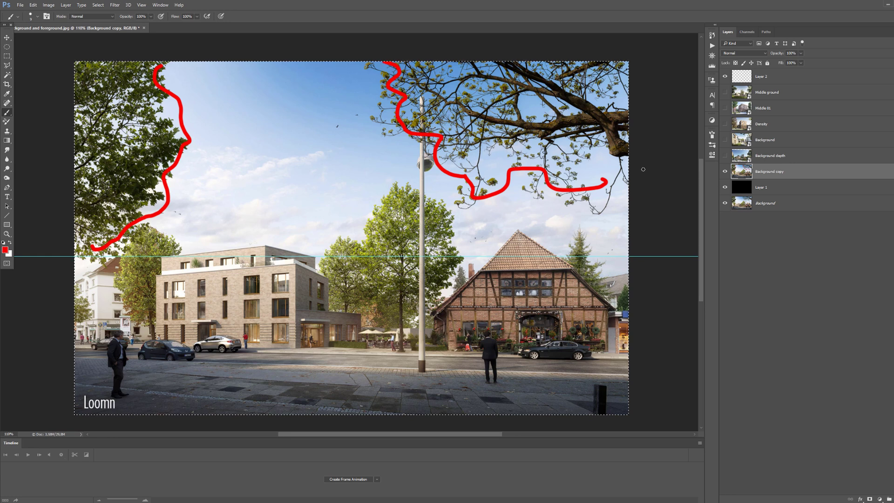
# On Layer 2, outline the left foreground tree and the sky area above the rooftops in red, and clear the strokes
pyautogui.click(764, 77)
pyautogui.press('Delete')
pyautogui.hotkey('ctrl', 'd')
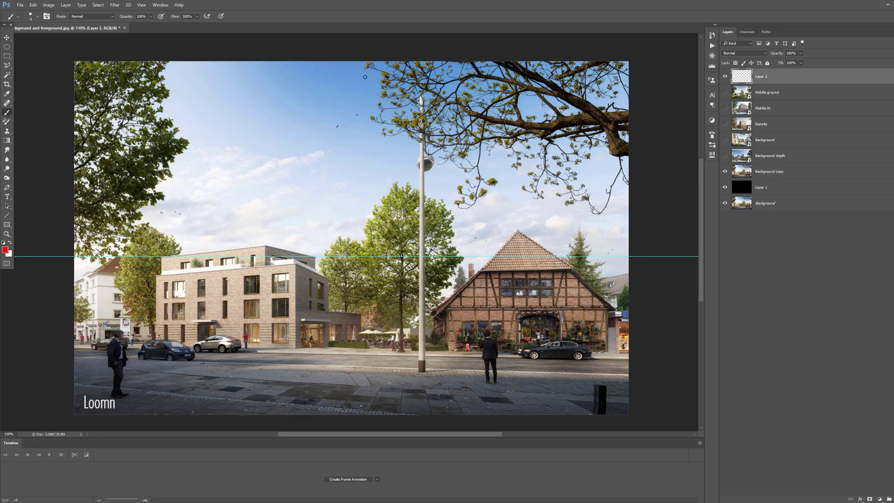
pyautogui.moveTo(182, 138)
pyautogui.mouseDown()
pyautogui.moveTo(173, 187)
pyautogui.moveTo(131, 216)
pyautogui.mouseUp()
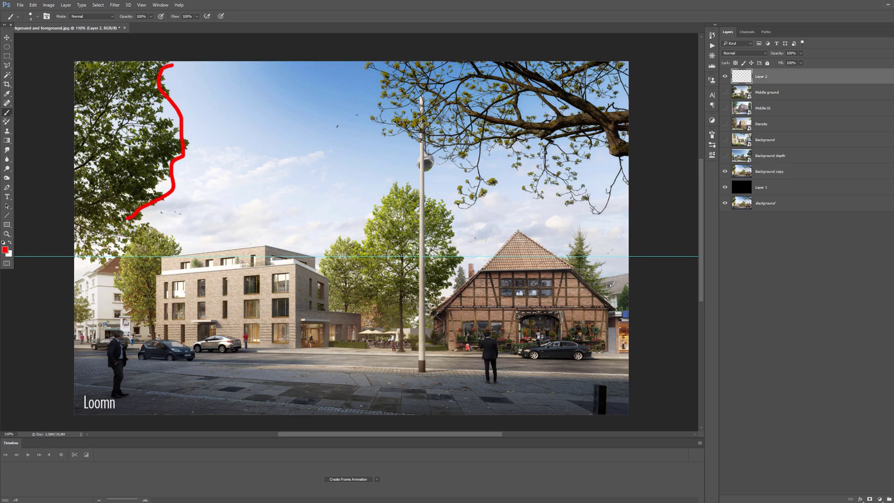
pyautogui.moveTo(84, 64); pyautogui.dragTo(622, 64)
pyautogui.moveTo(629, 271)
pyautogui.mouseDown()
pyautogui.moveTo(524, 232)
pyautogui.moveTo(405, 298)
pyautogui.moveTo(258, 248)
pyautogui.moveTo(147, 256)
pyautogui.mouseUp()
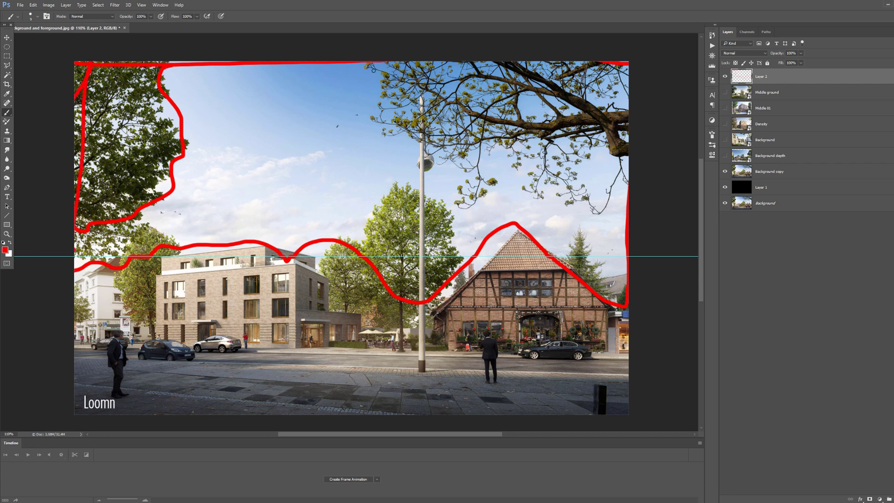
pyautogui.hotkey('ctrl', 'a')
pyautogui.press('Delete')
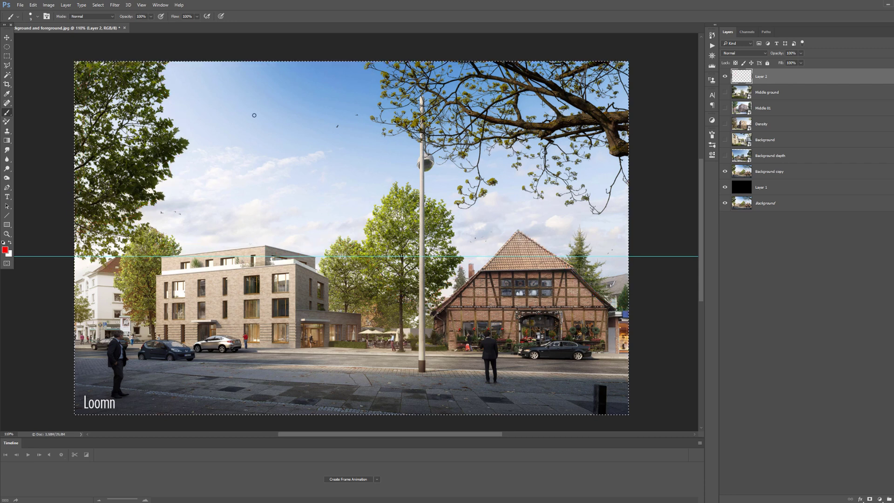
# Paint a large curved red arrow rising from the parked cars into the sky, and clear it
pyautogui.moveTo(174, 356); pyautogui.dragTo(320, 255)
pyautogui.moveTo(341, 176)
pyautogui.mouseDown()
pyautogui.moveTo(345, 125)
pyautogui.moveTo(317, 161)
pyautogui.mouseUp()
pyautogui.moveTo(352, 126); pyautogui.dragTo(409, 154)
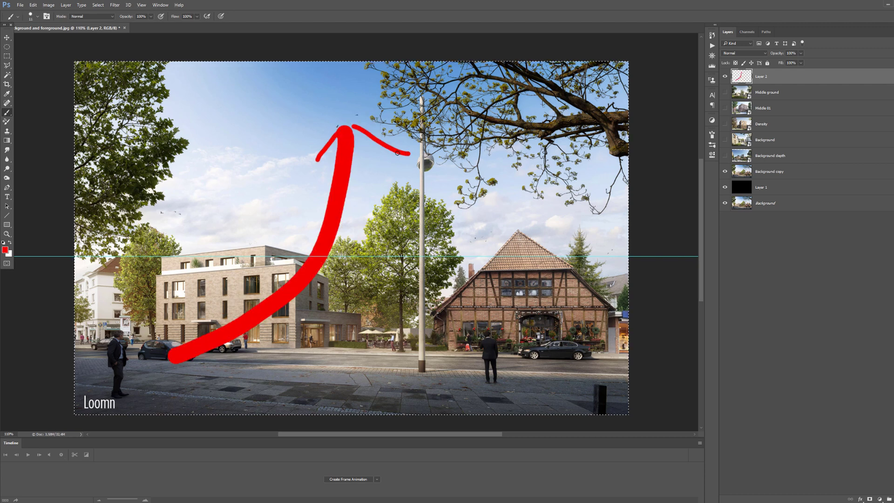
pyautogui.press('Delete')
# Outline both overhanging foreground tree canopies, add red arrows pointing at the modern brick building, and clear the marks
pyautogui.moveTo(393, 63)
pyautogui.mouseDown()
pyautogui.moveTo(521, 150)
pyautogui.moveTo(582, 162)
pyautogui.mouseUp()
pyautogui.moveTo(158, 70)
pyautogui.mouseDown()
pyautogui.moveTo(174, 79)
pyautogui.moveTo(153, 177)
pyautogui.moveTo(74, 231)
pyautogui.mouseUp()
pyautogui.click(353, 162)
pyautogui.moveTo(356, 161)
pyautogui.mouseDown()
pyautogui.moveTo(256, 294)
pyautogui.moveTo(294, 282)
pyautogui.mouseUp()
pyautogui.moveTo(147, 214); pyautogui.dragTo(195, 270)
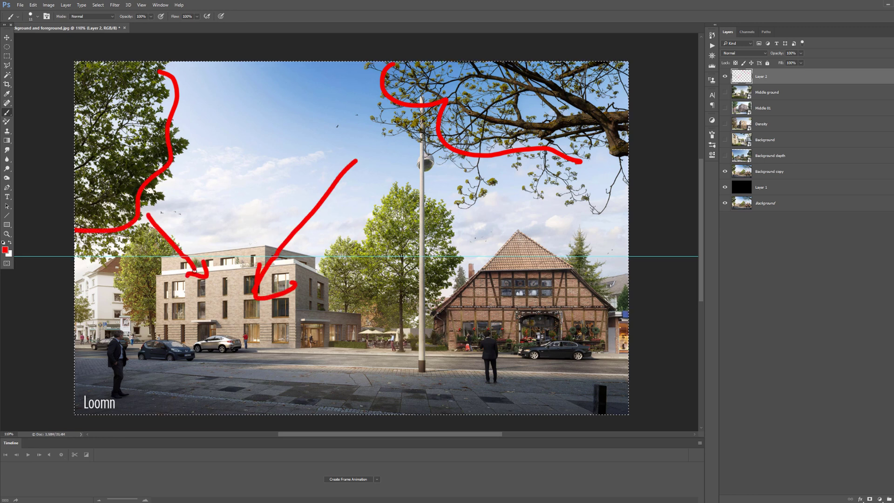
pyautogui.press('Delete')
# Mark the overhanging right-hand branches with a red stroke, clear it, and remove the selection
pyautogui.moveTo(409, 80)
pyautogui.mouseDown()
pyautogui.moveTo(496, 177)
pyautogui.moveTo(567, 179)
pyautogui.mouseUp()
pyautogui.press('Delete')
pyautogui.hotkey('ctrl', 'd')
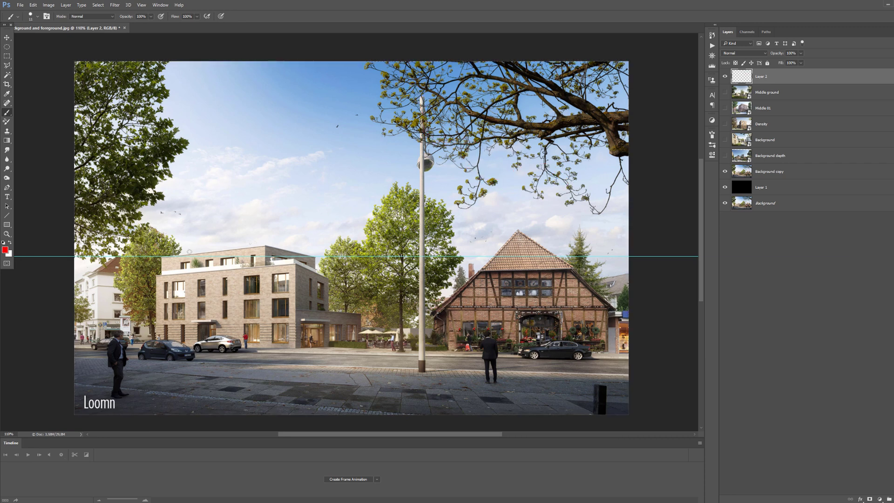
# Outline the trees on both sides of the modern building in red, and clear the strokes from Layer 2
pyautogui.scroll(5, 410, 271)
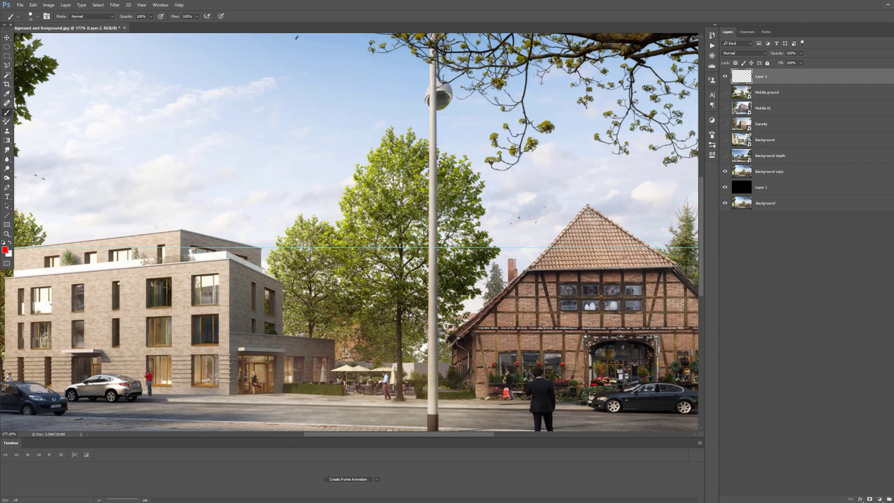
pyautogui.scroll(-4, 346, 284)
pyautogui.moveTo(306, 240)
pyautogui.mouseDown()
pyautogui.moveTo(361, 259)
pyautogui.moveTo(400, 193)
pyautogui.moveTo(433, 288)
pyautogui.mouseUp()
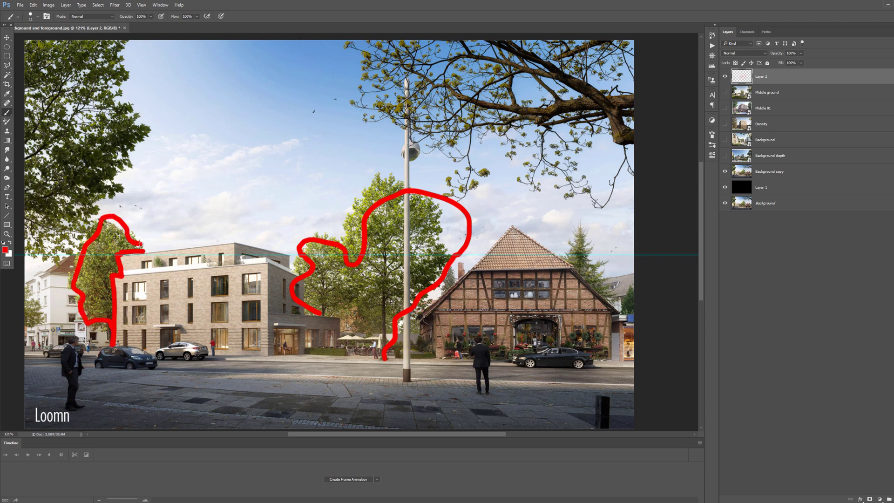
pyautogui.hotkey('ctrl', 'a')
pyautogui.press('Delete')
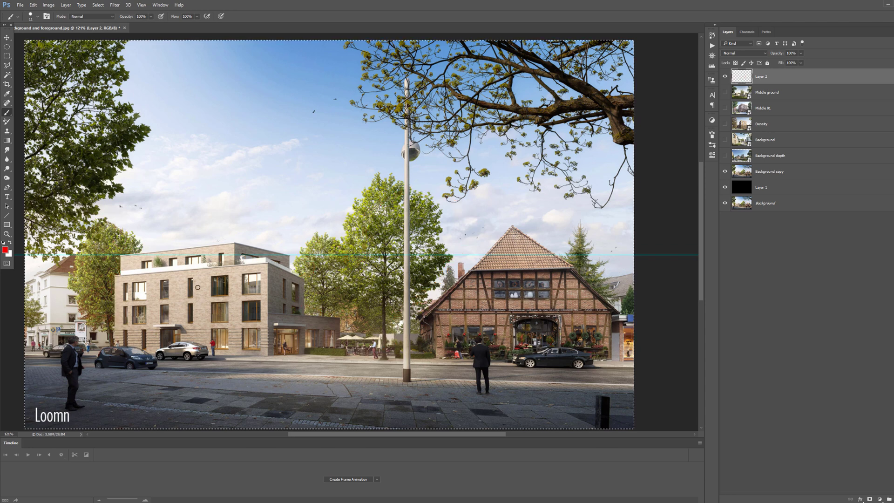
# Trace the stepped left edge of the modern building against the tree with thin straight red lines
pyautogui.scroll(4, 138, 297)
pyautogui.scroll(1, 138, 298)
pyautogui.scroll(-1, 138, 298)
pyautogui.moveTo(93, 303); pyautogui.dragTo(173, 294)
pyautogui.scroll(9, 154, 296)
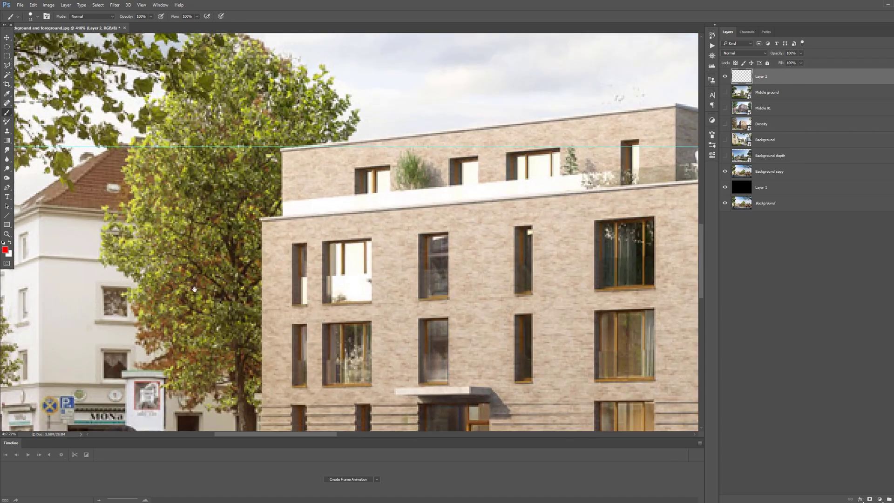
pyautogui.moveTo(226, 316); pyautogui.dragTo(251, 239)
pyautogui.scroll(1, 232, 243)
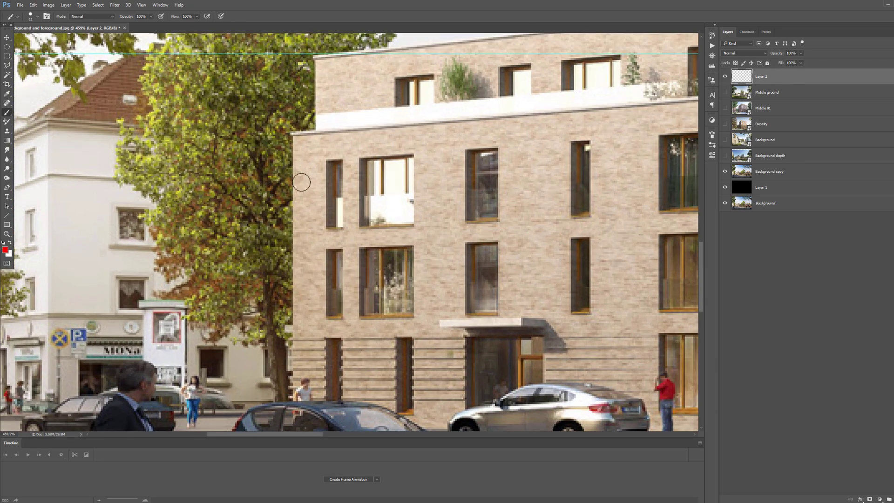
pyautogui.moveTo(302, 183); pyautogui.dragTo(296, 183)
pyautogui.keyDown('shift'); pyautogui.click(314, 131); pyautogui.keyUp('shift')
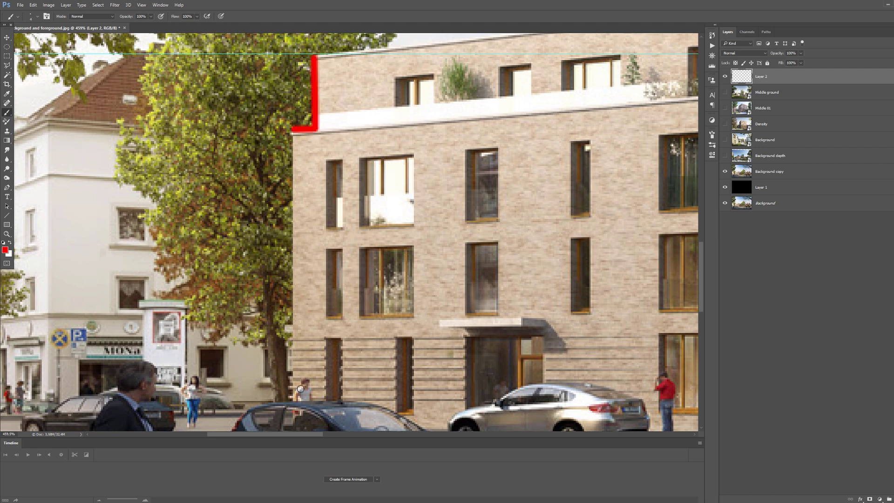
pyautogui.keyDown('shift'); pyautogui.click(296, 404); pyautogui.keyUp('shift')
pyautogui.moveTo(267, 182); pyautogui.dragTo(269, 181)
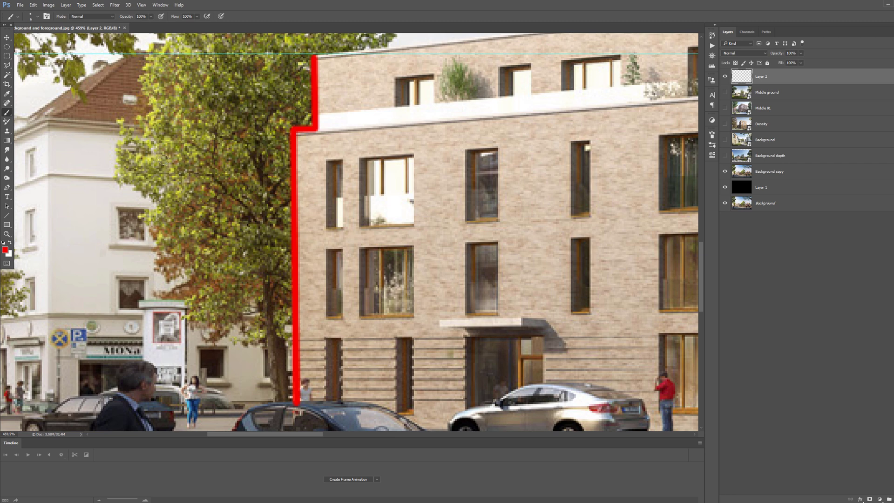
# Sample the white house's light facade colour and paint it over the tree beside the building's left edge
pyautogui.press('i')
pyautogui.press('b')
pyautogui.moveTo(127, 203)
pyautogui.mouseDown()
pyautogui.moveTo(290, 210)
pyautogui.moveTo(281, 207)
pyautogui.moveTo(277, 380)
pyautogui.moveTo(273, 137)
pyautogui.moveTo(282, 189)
pyautogui.mouseUp()
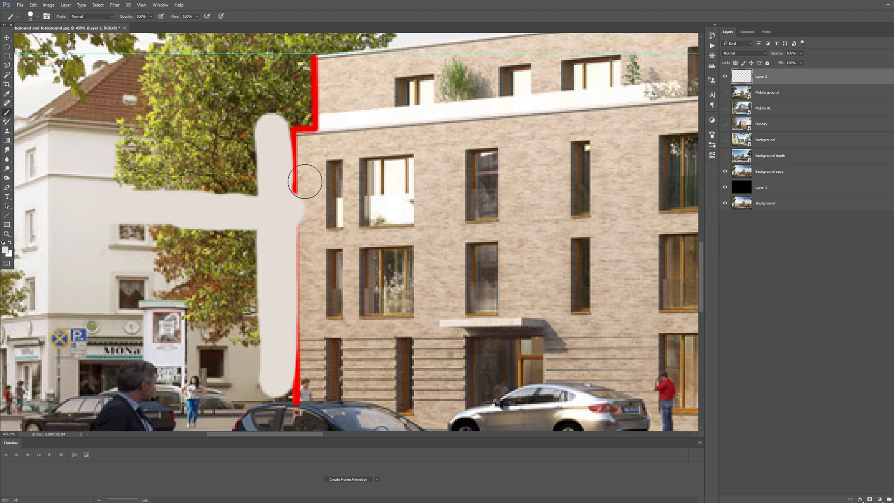
pyautogui.press('i')
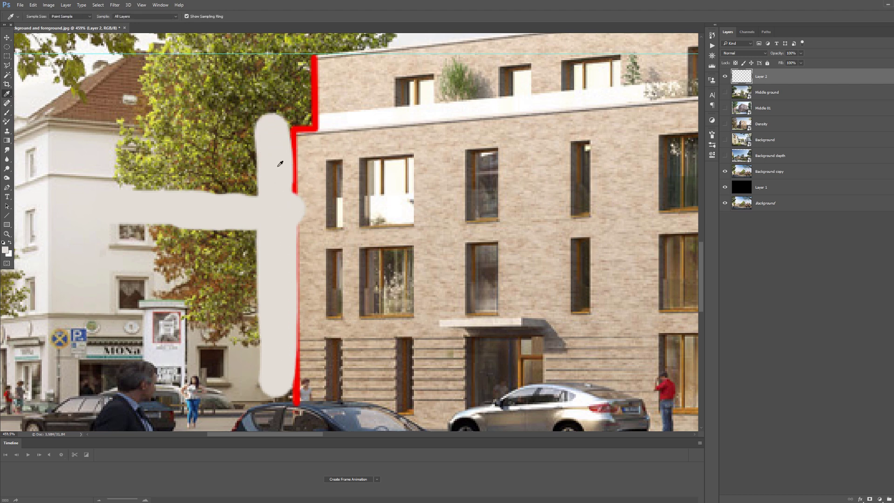
pyautogui.press('b')
# Sample the red, put a dot on each side of the building's left edge, and retrace that edge
pyautogui.press('i')
pyautogui.click(313, 85)
pyautogui.press('b')
pyautogui.click(312, 175)
pyautogui.click(275, 171)
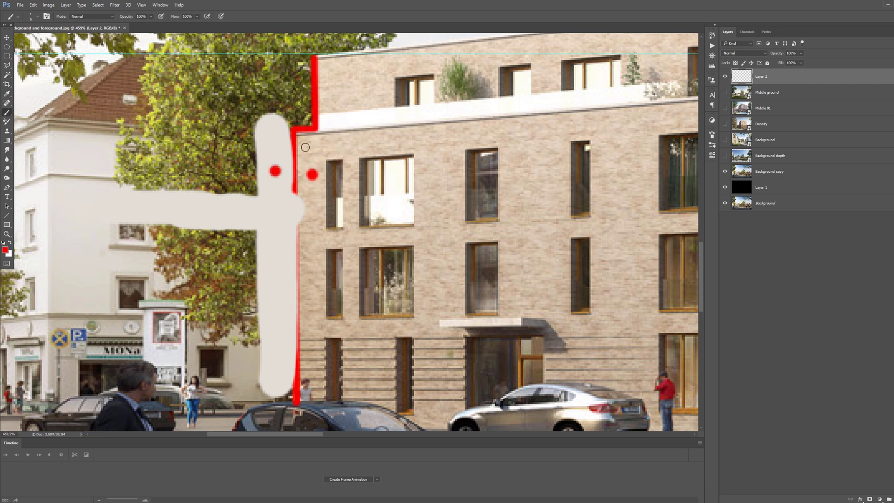
pyautogui.moveTo(297, 179); pyautogui.dragTo(297, 362)
# Trace the modern building's front roofline in red, and clear all the strokes from Layer 2
pyautogui.scroll(-5, 291, 272)
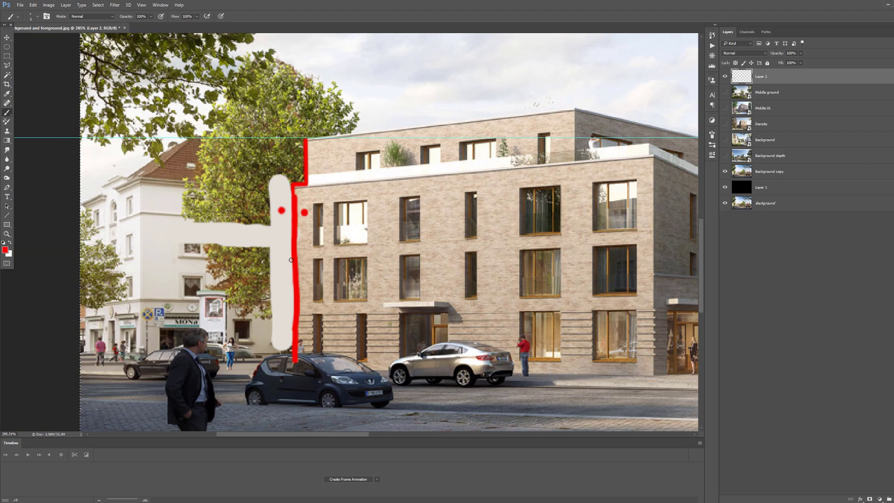
pyautogui.moveTo(303, 171)
pyautogui.mouseDown()
pyautogui.moveTo(500, 153)
pyautogui.moveTo(299, 171)
pyautogui.mouseUp()
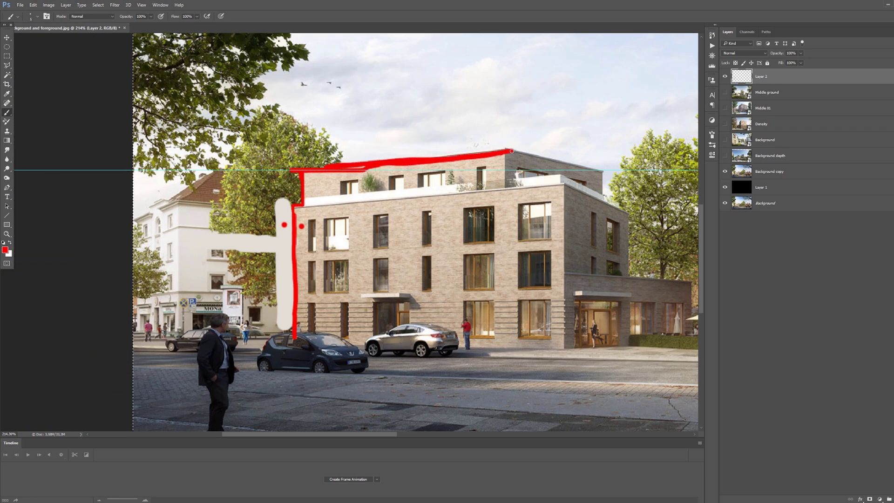
pyautogui.press('Delete')
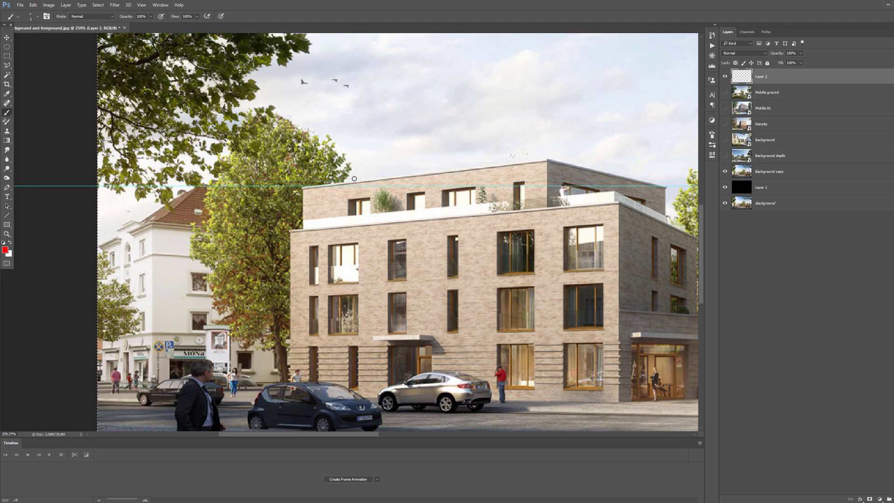
# Trace the building's outline with connected straight red lines from the tree top down its stepped left edge
pyautogui.click(354, 179)
pyautogui.keyDown('shift'); pyautogui.click(302, 184); pyautogui.keyUp('shift')
pyautogui.keyDown('shift'); pyautogui.click(305, 229); pyautogui.keyUp('shift')
pyautogui.keyDown('shift'); pyautogui.click(286, 231); pyautogui.keyUp('shift')
pyautogui.keyDown('shift'); pyautogui.click(288, 389); pyautogui.keyUp('shift')
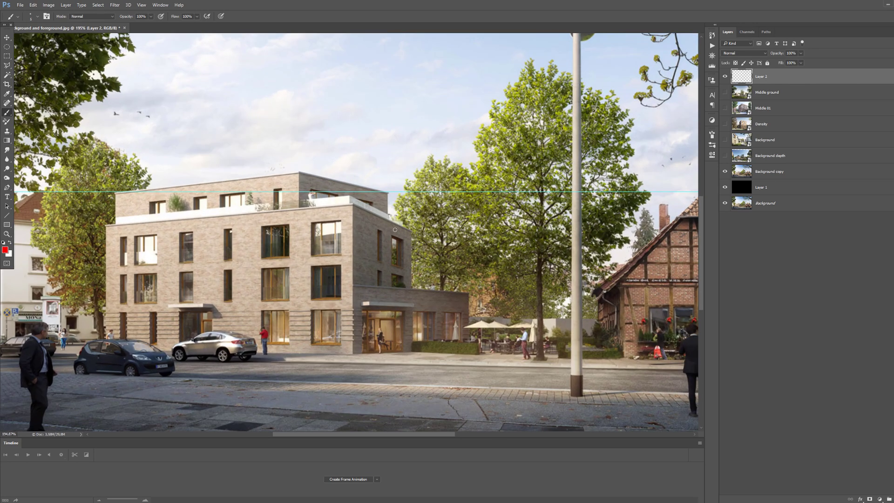
# Trace the modern building's stepped right edge and draw a winding red line from the sky through the neighbouring tree
pyautogui.scroll(2, 395, 230)
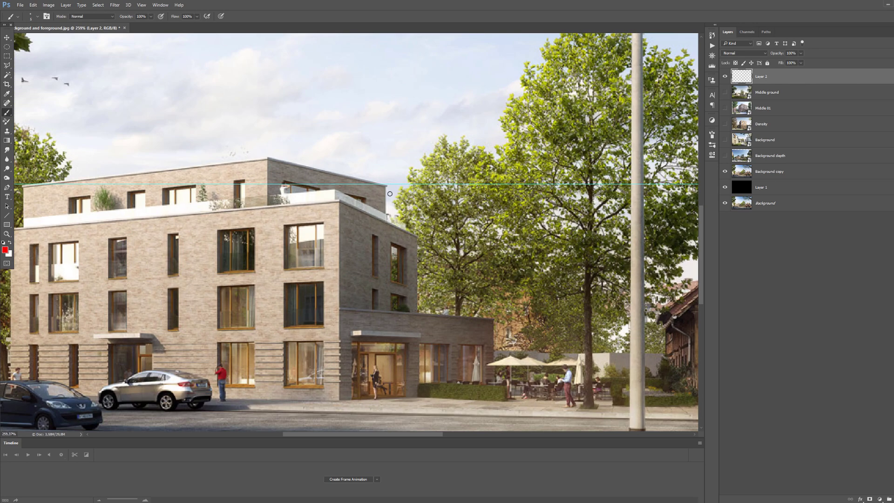
pyautogui.moveTo(387, 224)
pyautogui.mouseDown()
pyautogui.moveTo(418, 233)
pyautogui.moveTo(421, 300)
pyautogui.moveTo(480, 320)
pyautogui.mouseUp()
pyautogui.scroll(-4, 471, 280)
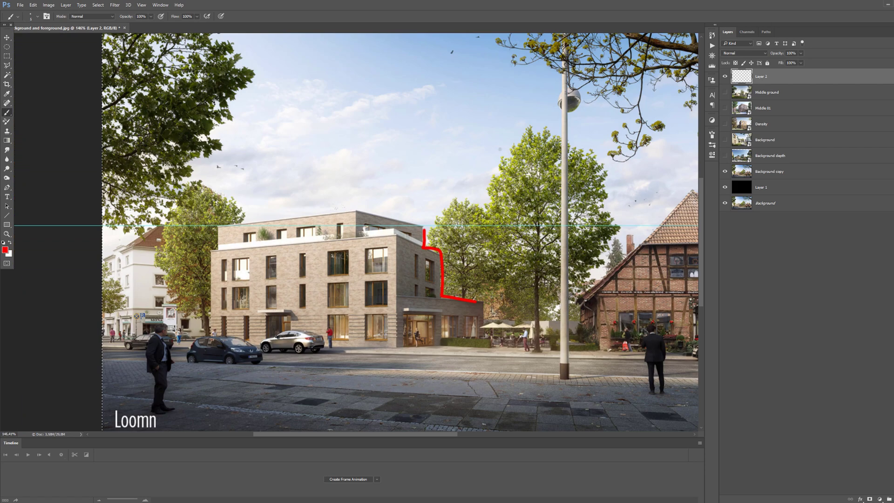
pyautogui.moveTo(444, 99); pyautogui.dragTo(443, 226)
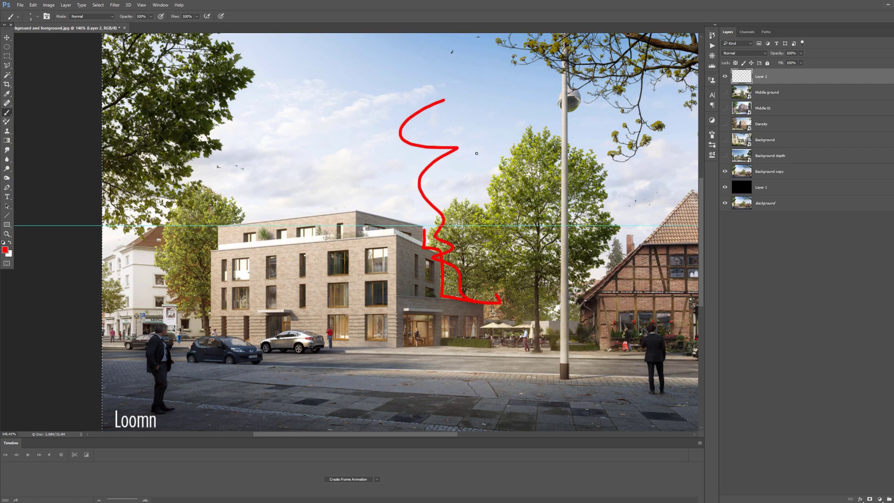
# Trace the modern building's upper roofline with straight red lines, and clear all the strokes from Layer 2
pyautogui.scroll(3, 449, 240)
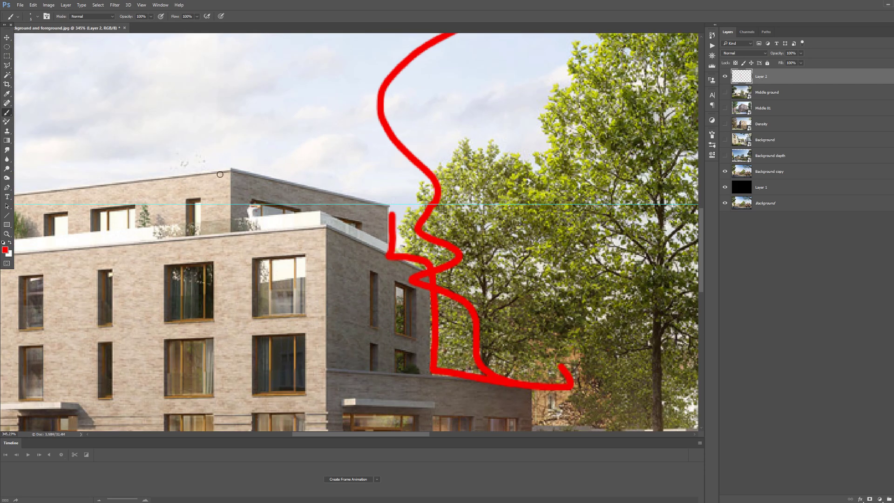
pyautogui.keyDown('shift'); pyautogui.click(390, 198); pyautogui.keyUp('shift')
pyautogui.keyDown('shift'); pyautogui.click(76, 186); pyautogui.keyUp('shift')
pyautogui.scroll(-4, 371, 183)
pyautogui.hotkey('ctrl', 'a')
pyautogui.press('Delete')
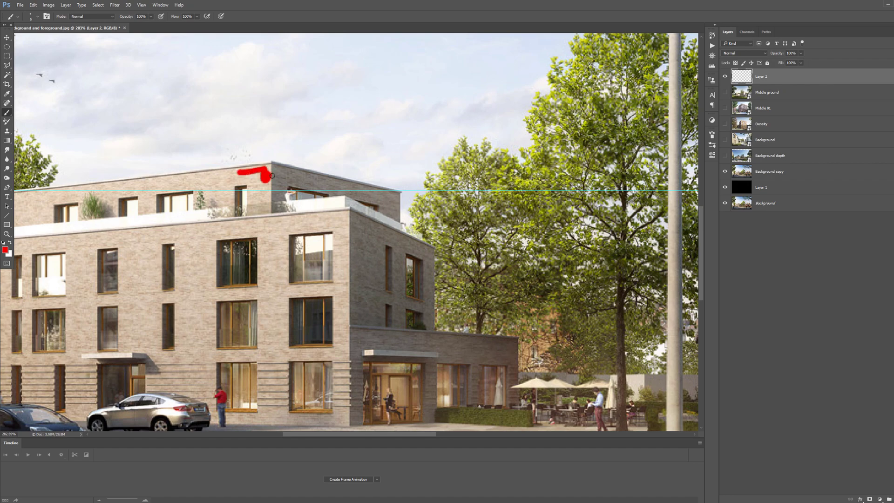
# Mark the roof corner of the modern building's top storey with short red strokes
pyautogui.scroll(-2, 423, 235)
pyautogui.moveTo(423, 234); pyautogui.dragTo(296, 214)
pyautogui.scroll(3, 342, 205)
pyautogui.moveTo(342, 196); pyautogui.dragTo(329, 166)
pyautogui.scroll(-2, 330, 166)
pyautogui.scroll(-3, 344, 187)
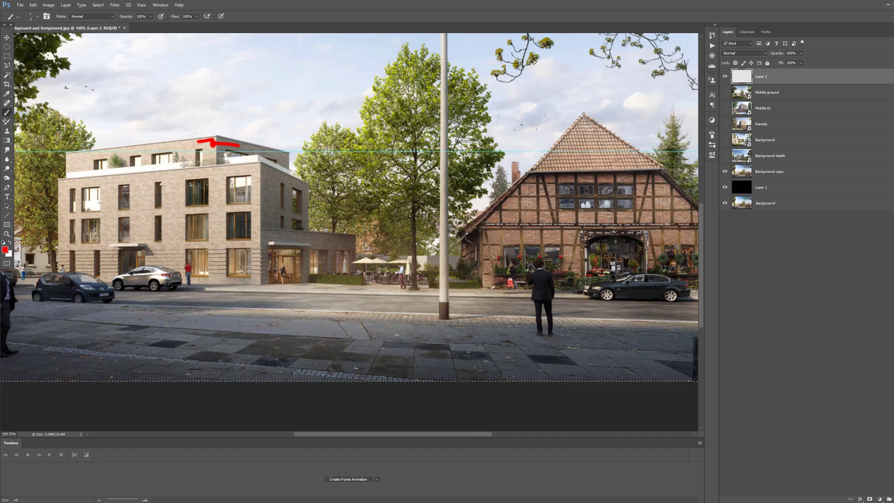
# Circle the small distant tree beside the half-timbered house's chimney in red
pyautogui.moveTo(471, 176)
pyautogui.mouseDown()
pyautogui.moveTo(377, 223)
pyautogui.moveTo(377, 262)
pyautogui.mouseUp()
pyautogui.scroll(-1, 377, 223)
pyautogui.scroll(-1, 396, 233)
pyautogui.scroll(3, 410, 242)
pyautogui.scroll(-1, 400, 220)
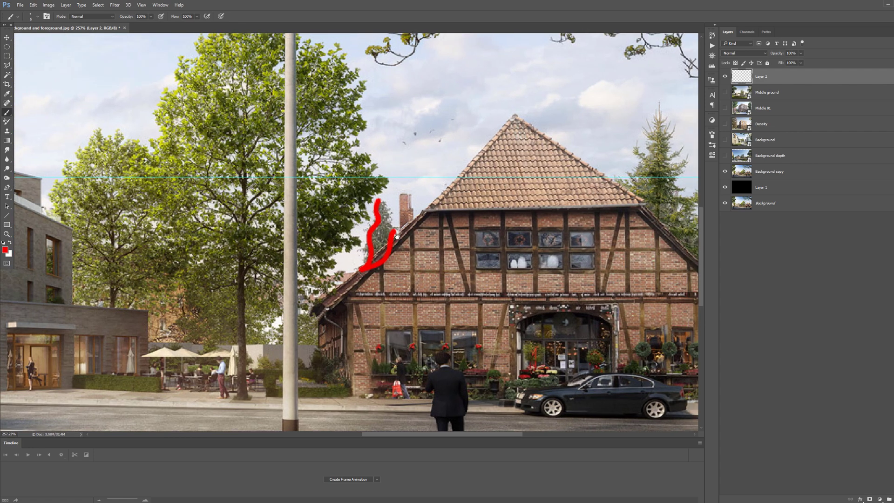
pyautogui.scroll(2, 276, 263)
# Draw wavy horizontal red lines across the middle trees, the modern building and the white house
pyautogui.scroll(-3, 352, 274)
pyautogui.moveTo(353, 279); pyautogui.dragTo(245, 276)
pyautogui.moveTo(169, 269)
pyautogui.mouseDown()
pyautogui.moveTo(344, 252)
pyautogui.moveTo(109, 257)
pyautogui.mouseUp()
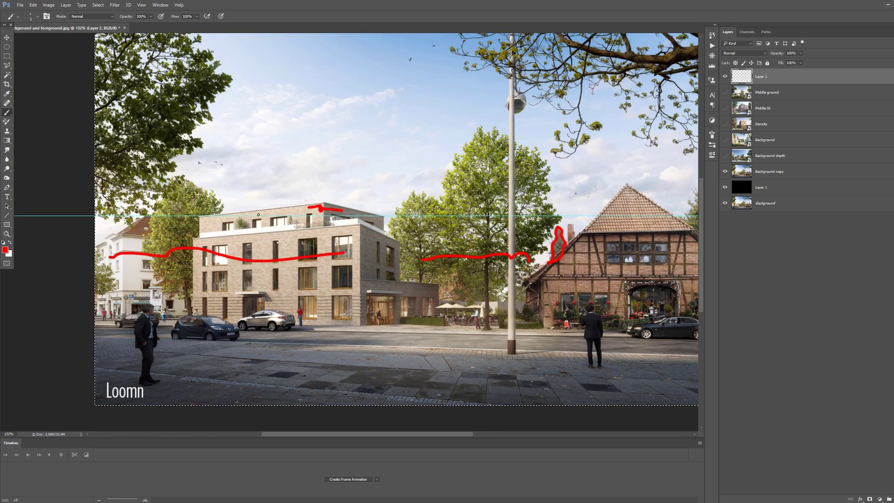
# Draw horizontal red strokes across the modern building and the middle trees, and clear all the strokes from Layer 2
pyautogui.scroll(-2, 280, 225)
pyautogui.moveTo(274, 235); pyautogui.dragTo(452, 245)
pyautogui.moveTo(585, 241)
pyautogui.mouseDown()
pyautogui.moveTo(640, 244)
pyautogui.moveTo(604, 237)
pyautogui.mouseUp()
pyautogui.moveTo(433, 243); pyautogui.dragTo(420, 247)
pyautogui.press('Delete')
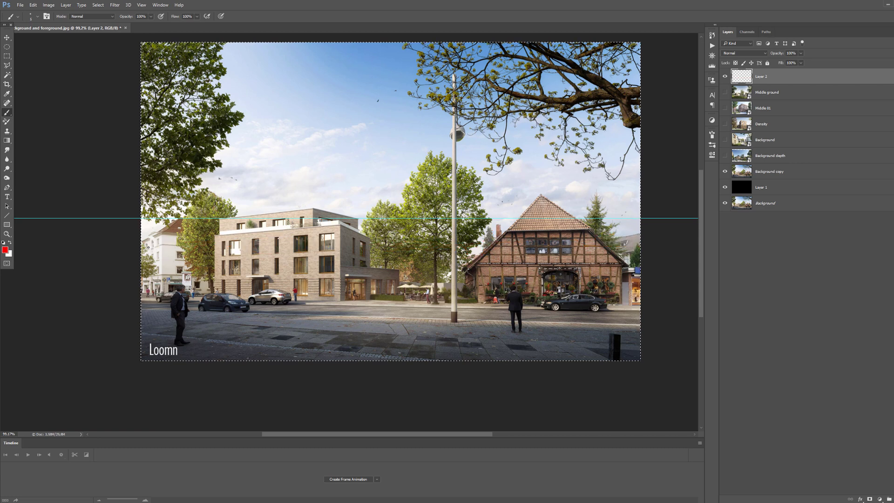
# Show the Background depth layer, hide Background copy, make Layer 2 the active layer and deselect the canvas
pyautogui.click(724, 155)
pyautogui.click(769, 155)
pyautogui.click(724, 171)
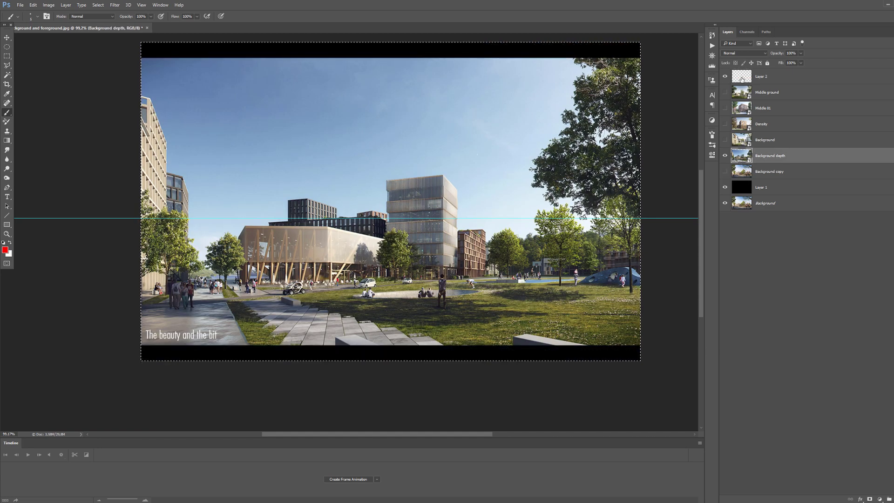
pyautogui.click(763, 77)
pyautogui.hotkey('ctrl', 'd')
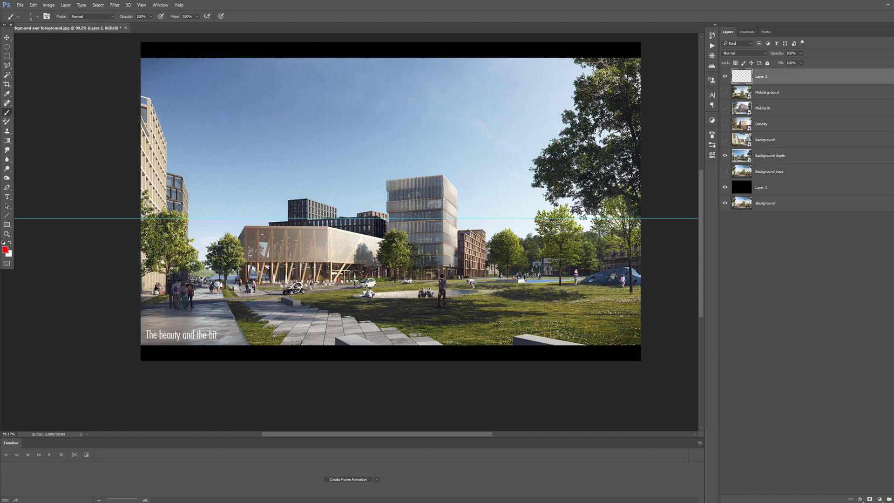
# Outline the distant trees and buildings behind the park in red, and clear the outline from Layer 2
pyautogui.scroll(8, 501, 265)
pyautogui.moveTo(537, 269); pyautogui.dragTo(443, 281)
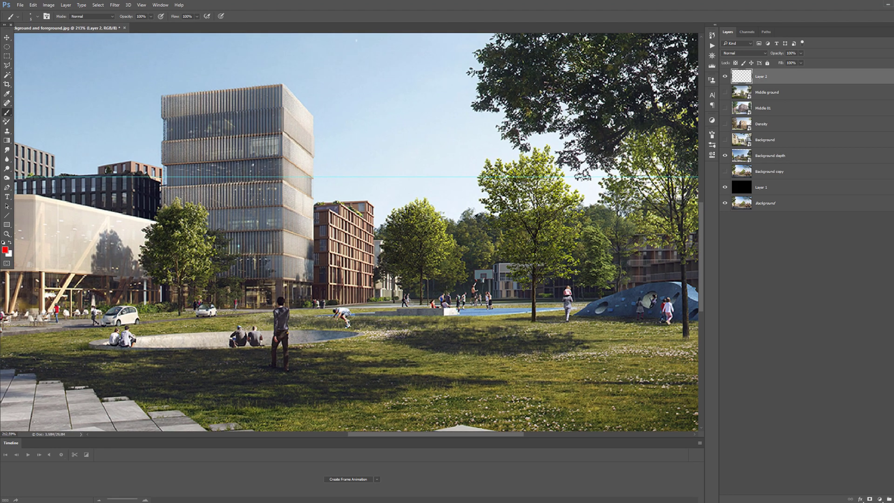
pyautogui.moveTo(659, 274); pyautogui.dragTo(426, 285)
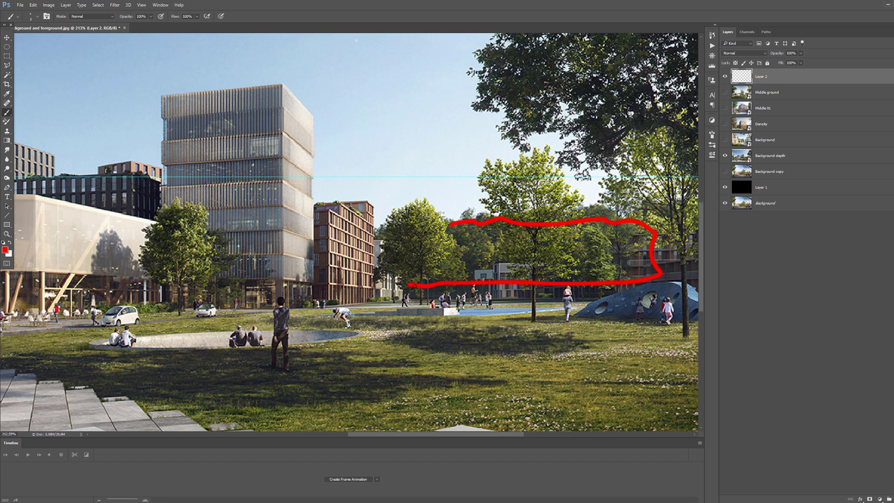
pyautogui.hotkey('ctrl', 'a')
pyautogui.press('Delete')
# Draw two red lines along the paved path that converge toward the waterfront beside the timber building
pyautogui.moveTo(182, 224); pyautogui.dragTo(582, 212)
pyautogui.moveTo(170, 214)
pyautogui.mouseDown()
pyautogui.moveTo(414, 209)
pyautogui.moveTo(257, 205)
pyautogui.mouseUp()
pyautogui.moveTo(318, 278); pyautogui.dragTo(264, 286)
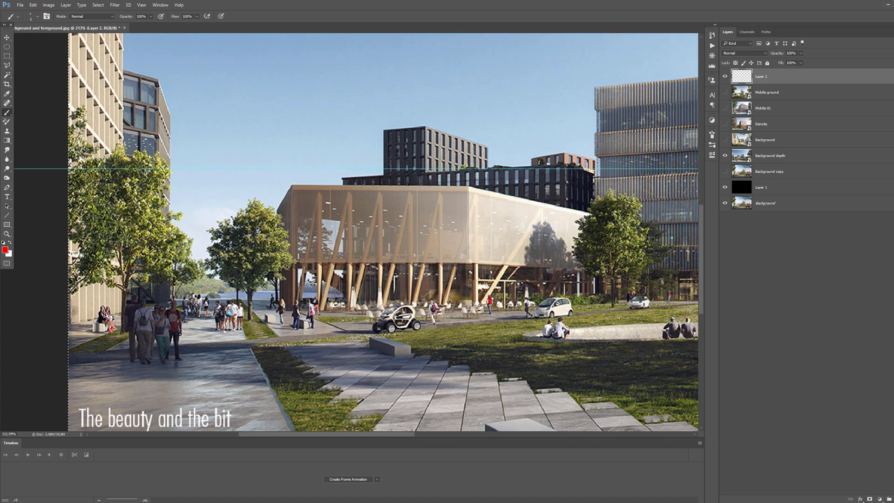
pyautogui.scroll(-4, 269, 274)
pyautogui.moveTo(207, 341)
pyautogui.mouseDown()
pyautogui.moveTo(200, 374)
pyautogui.moveTo(221, 281)
pyautogui.moveTo(305, 368)
pyautogui.mouseUp()
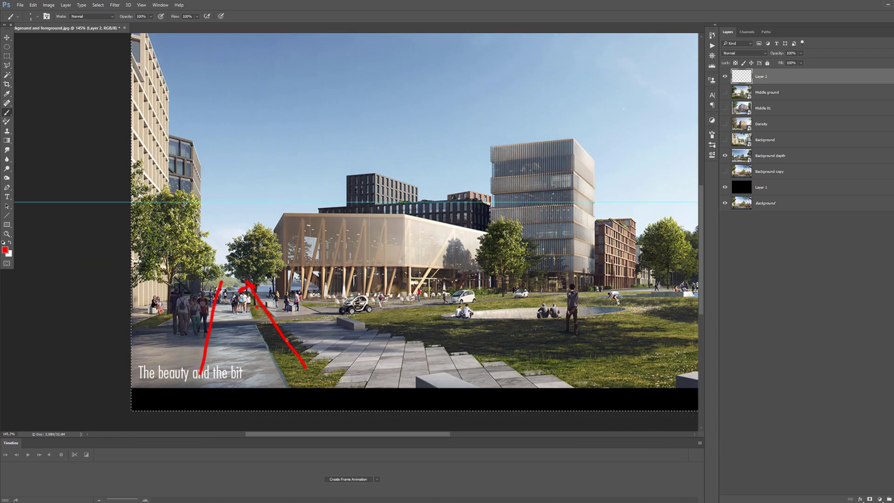
# Draw a thick red arrow from the path's end to the timber building, outline that building and the towers, and clear Layer 2
pyautogui.moveTo(270, 233)
pyautogui.mouseDown()
pyautogui.moveTo(221, 225)
pyautogui.moveTo(242, 228)
pyautogui.moveTo(240, 244)
pyautogui.moveTo(345, 236)
pyautogui.mouseUp()
pyautogui.moveTo(316, 222)
pyautogui.mouseDown()
pyautogui.moveTo(345, 237)
pyautogui.moveTo(329, 246)
pyautogui.mouseUp()
pyautogui.moveTo(271, 212)
pyautogui.mouseDown()
pyautogui.moveTo(376, 203)
pyautogui.moveTo(500, 220)
pyautogui.moveTo(516, 267)
pyautogui.moveTo(361, 285)
pyautogui.mouseUp()
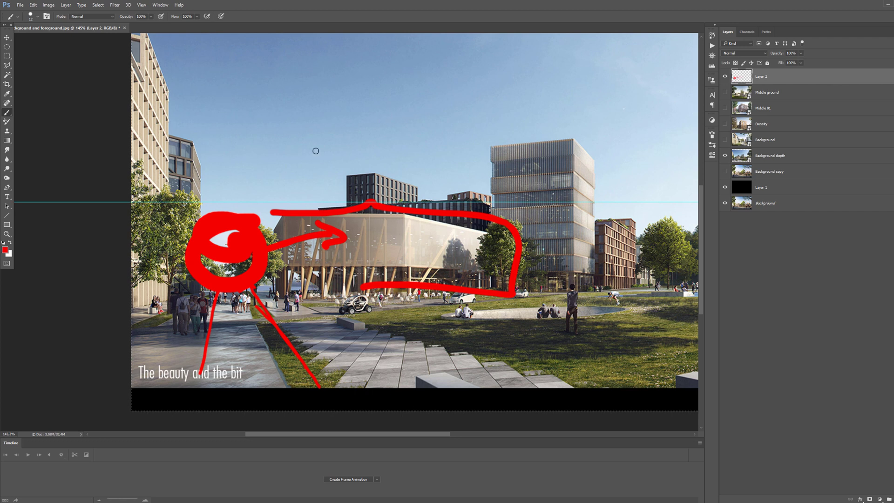
pyautogui.moveTo(337, 195)
pyautogui.mouseDown()
pyautogui.moveTo(465, 175)
pyautogui.moveTo(563, 243)
pyautogui.moveTo(463, 311)
pyautogui.mouseUp()
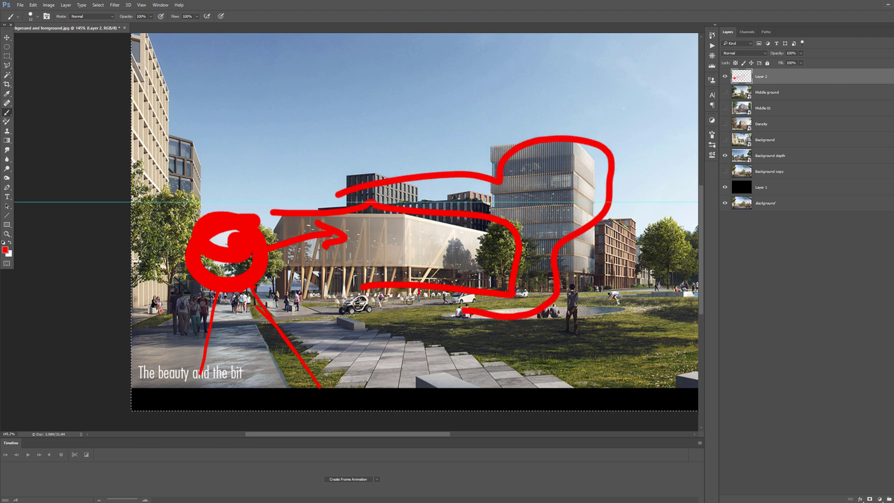
pyautogui.press('Delete')
# Draw thin red arrows from the path's end and the park side toward the central buildings, and clear Layer 2
pyautogui.moveTo(223, 272); pyautogui.dragTo(395, 257)
pyautogui.moveTo(395, 257); pyautogui.dragTo(364, 265)
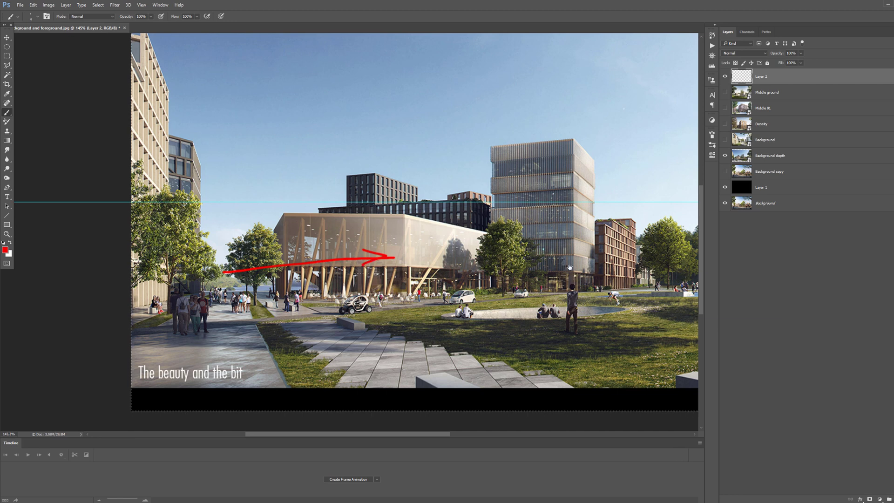
pyautogui.moveTo(625, 275); pyautogui.dragTo(501, 270)
pyautogui.scroll(-3, 505, 266)
pyautogui.press('Delete')
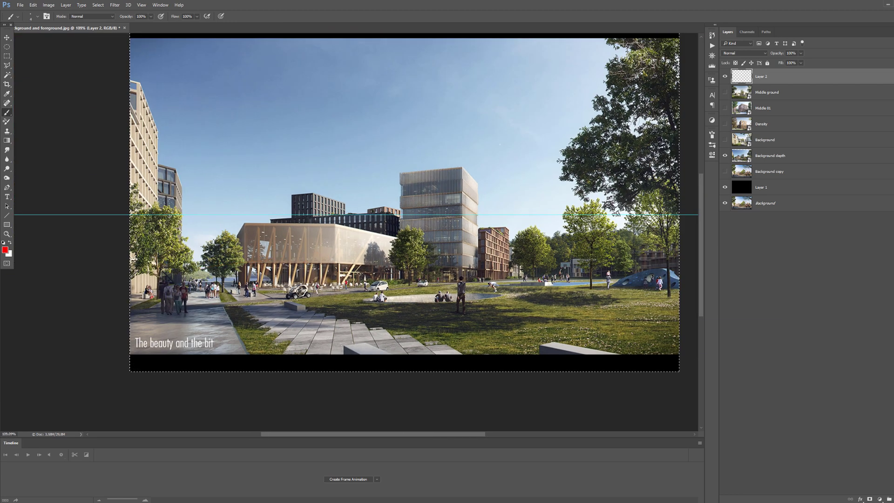
# Trace the foreground tree's crown edge in red and draw a curved arrow from it into the sky above the tower
pyautogui.scroll(2, 465, 266)
pyautogui.moveTo(475, 353); pyautogui.dragTo(434, 342)
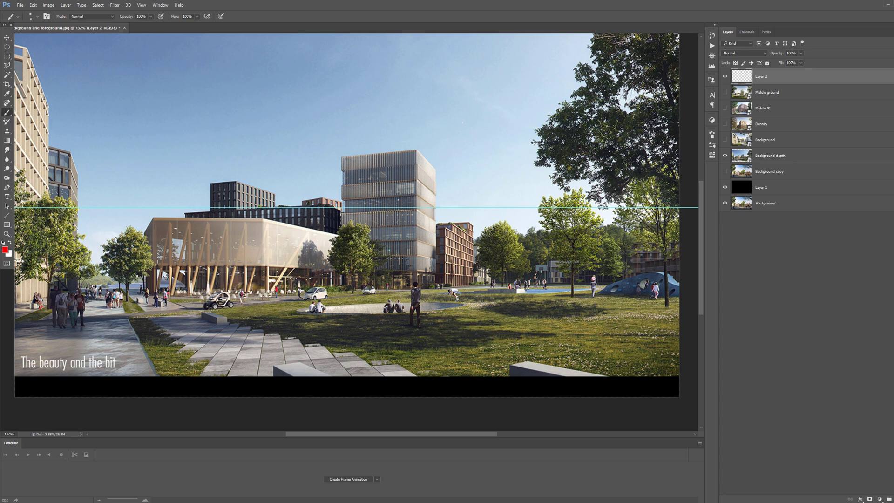
pyautogui.moveTo(548, 104)
pyautogui.mouseDown()
pyautogui.moveTo(568, 173)
pyautogui.moveTo(667, 211)
pyautogui.mouseUp()
pyautogui.scroll(-2, 667, 211)
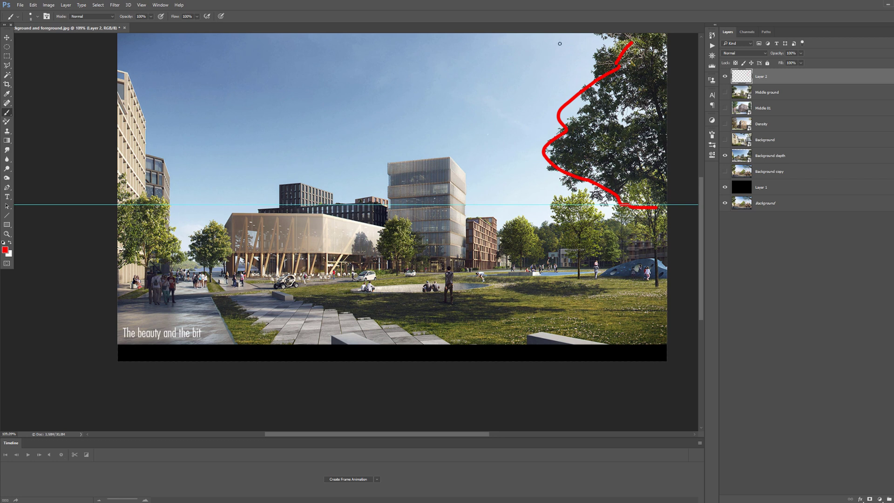
pyautogui.moveTo(546, 108); pyautogui.dragTo(444, 110)
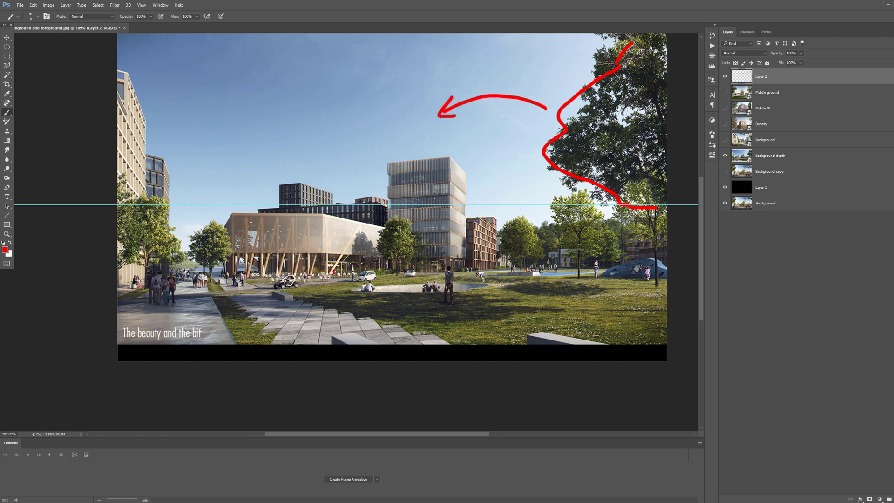
# Outline the lawn and circle its shadowed patches in red, and clear all the strokes from Layer 2
pyautogui.moveTo(294, 292); pyautogui.dragTo(673, 355)
pyautogui.moveTo(666, 279); pyautogui.dragTo(468, 267)
pyautogui.moveTo(408, 292); pyautogui.dragTo(471, 306)
pyautogui.hotkey('ctrl', 'a')
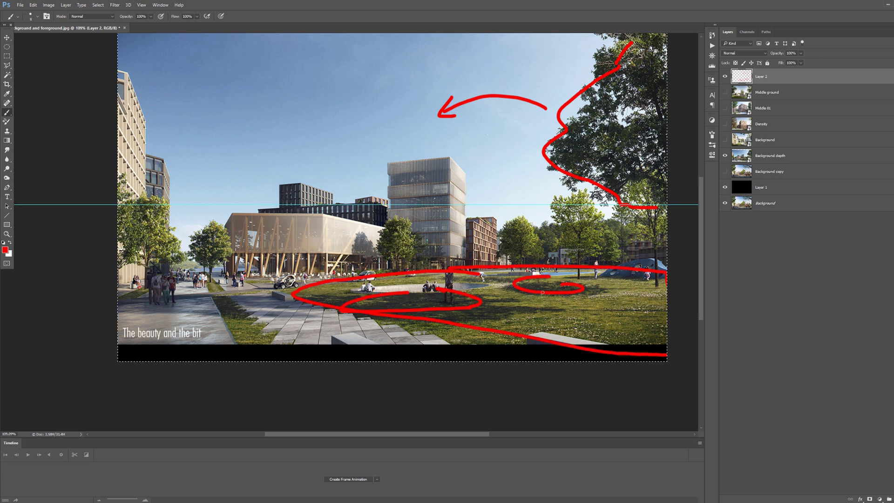
pyautogui.press('Delete')
# Trace the lawn's shadow edge, its border with the paving and its far edge in red, and clear Layer 2
pyautogui.moveTo(634, 313); pyautogui.dragTo(622, 313)
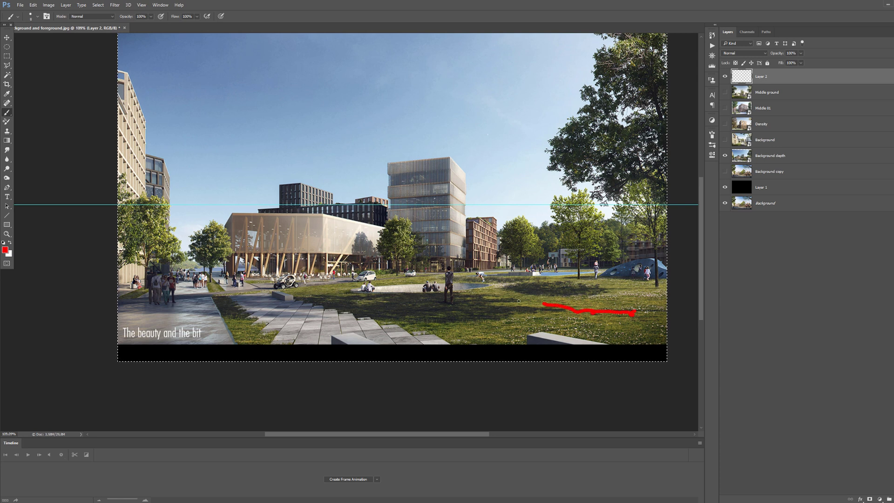
pyautogui.moveTo(458, 287)
pyautogui.mouseDown()
pyautogui.moveTo(352, 275)
pyautogui.moveTo(395, 324)
pyautogui.moveTo(563, 349)
pyautogui.mouseUp()
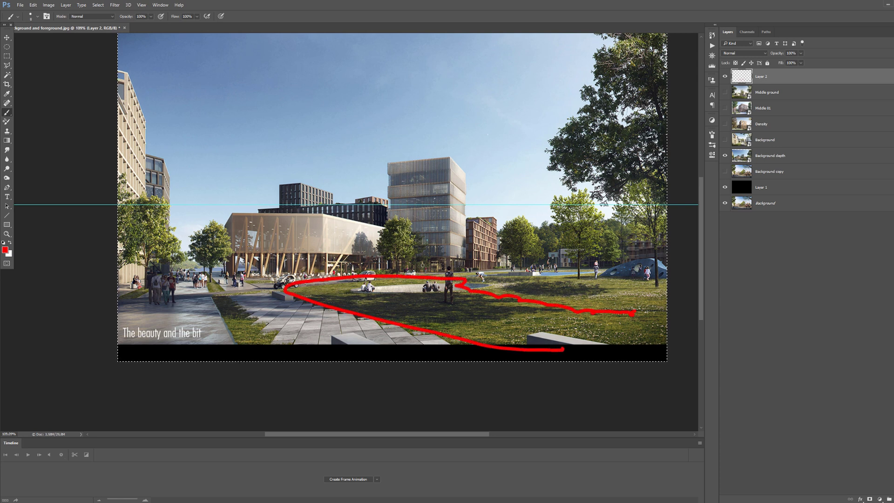
pyautogui.moveTo(512, 274); pyautogui.dragTo(715, 277)
pyautogui.moveTo(608, 271); pyautogui.dragTo(402, 274)
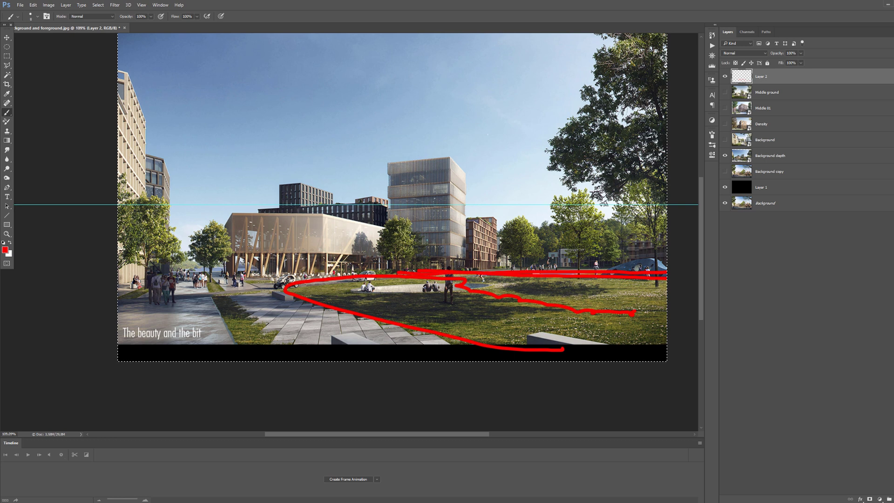
pyautogui.moveTo(289, 295); pyautogui.dragTo(587, 341)
pyautogui.press('Delete')
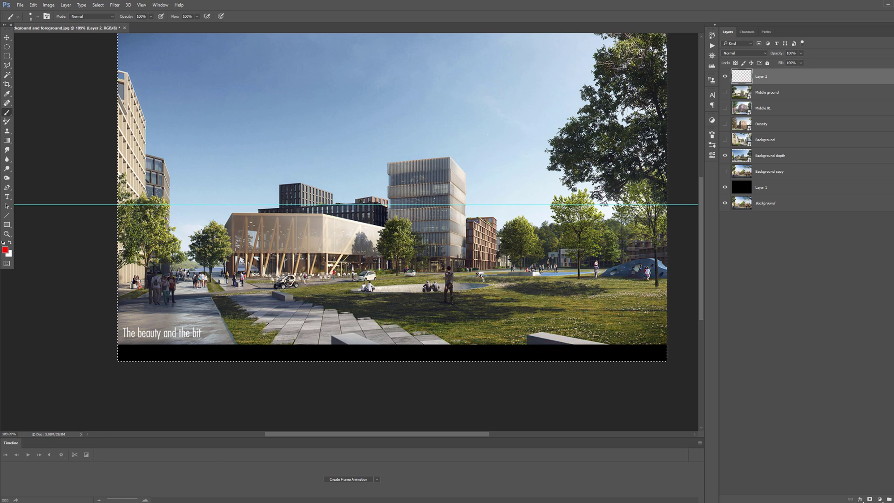
# Enlarge the brush, draw a thick red arrow from the central buildings down onto the lawn, and clear Layer 2
pyautogui.press(']')
pyautogui.moveTo(373, 182); pyautogui.dragTo(571, 307)
pyautogui.moveTo(563, 284); pyautogui.dragTo(548, 313)
pyautogui.press('Delete')
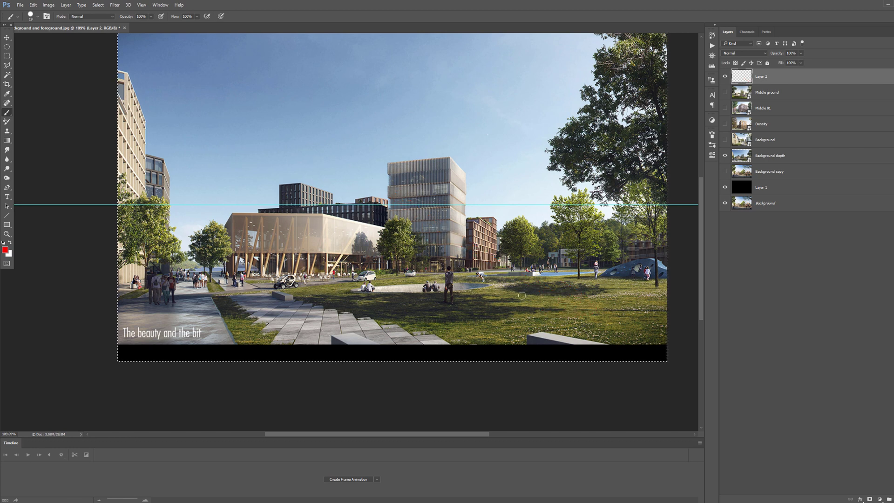
# Box the central buildings and outline the lawn with thick red strokes, clearing Layer 2 after each markup
pyautogui.moveTo(233, 268)
pyautogui.mouseDown()
pyautogui.moveTo(345, 165)
pyautogui.moveTo(514, 266)
pyautogui.moveTo(186, 267)
pyautogui.mouseUp()
pyautogui.moveTo(464, 335)
pyautogui.mouseDown()
pyautogui.moveTo(328, 287)
pyautogui.moveTo(686, 286)
pyautogui.mouseUp()
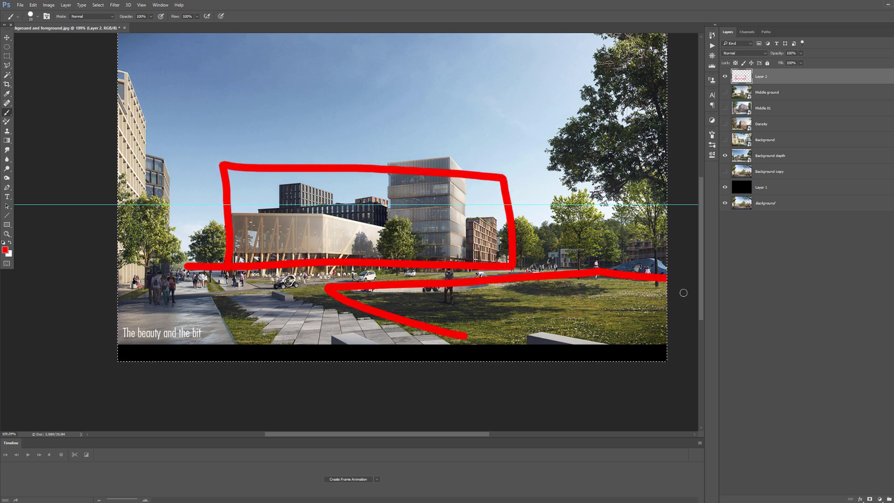
pyautogui.press('Delete')
pyautogui.moveTo(313, 282)
pyautogui.mouseDown()
pyautogui.moveTo(623, 284)
pyautogui.moveTo(658, 338)
pyautogui.moveTo(337, 309)
pyautogui.mouseUp()
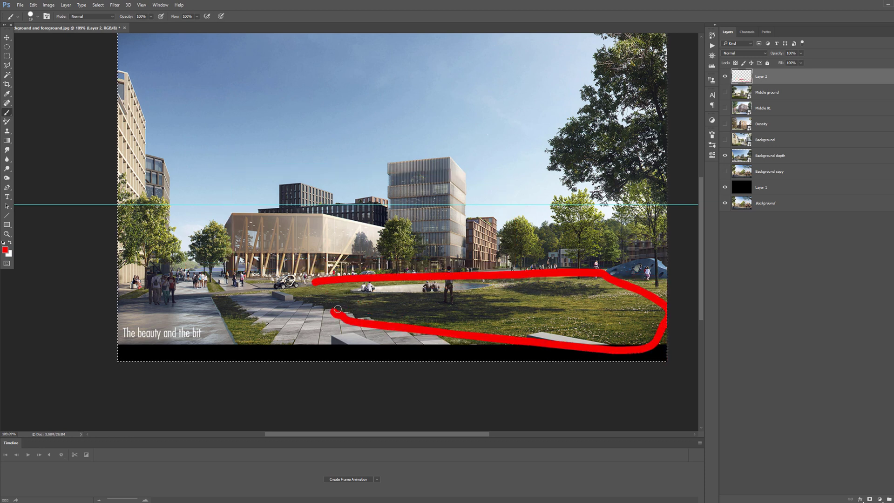
pyautogui.press('Delete')
# Circle the shadowed lawn patches with a thinner red brush, and clear the strokes from Layer 2
pyautogui.keyDown('alt'); pyautogui.rightClick(552, 204); pyautogui.keyUp('alt')
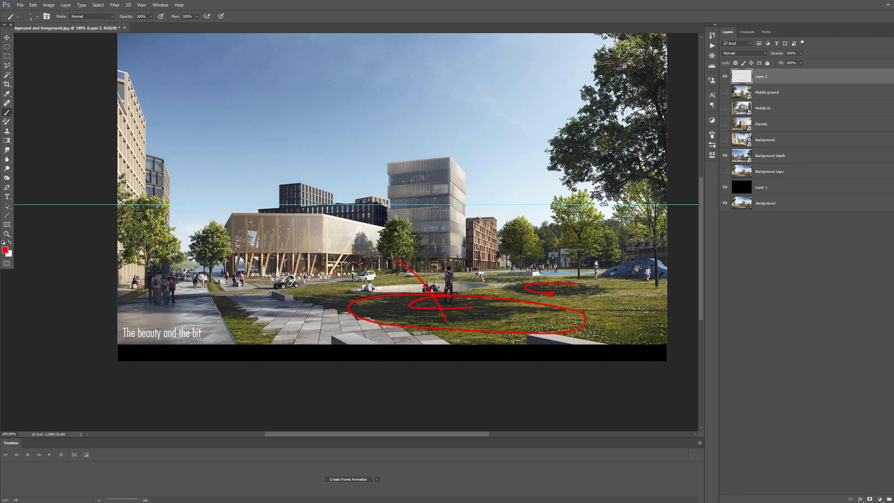
pyautogui.hotkey('ctrl', 'a')
pyautogui.press('Delete')
# Outline the tree beside the tower, draw an arrow to its reflection on the timber building's facade, trace the reflection, and clear Layer 2
pyautogui.scroll(4, 349, 233)
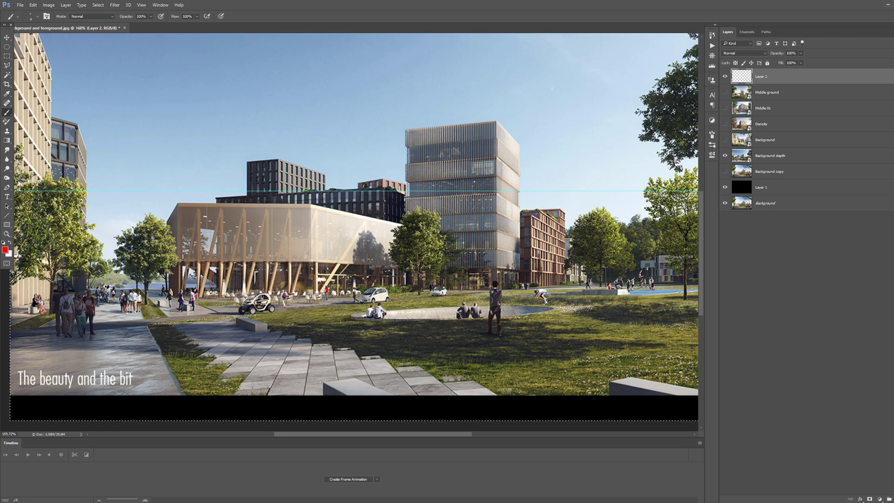
pyautogui.scroll(5, 367, 237)
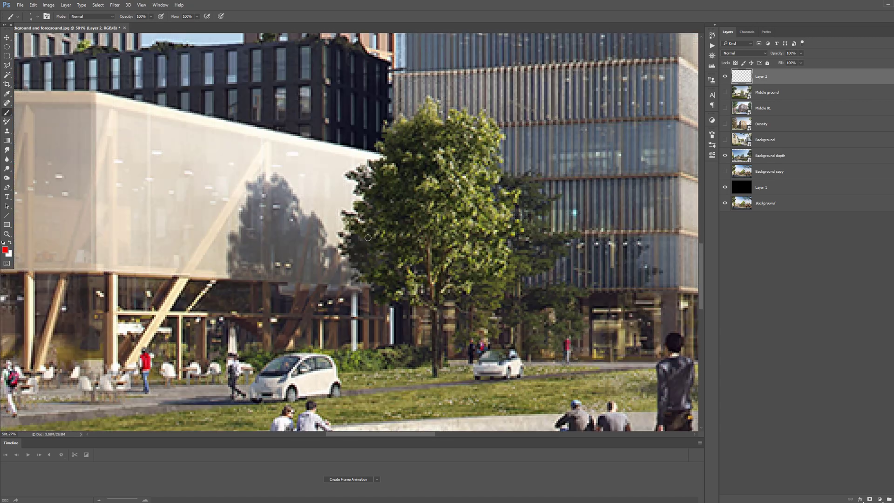
pyautogui.scroll(-2, 367, 237)
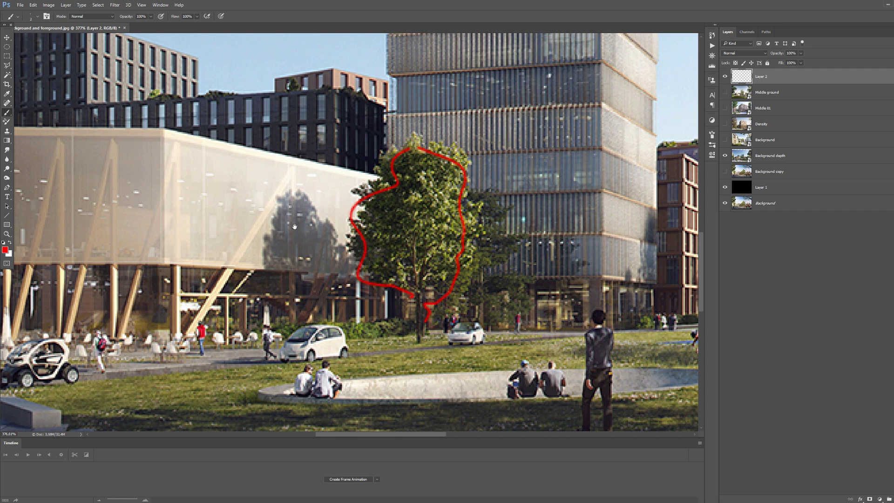
pyautogui.moveTo(294, 225); pyautogui.dragTo(385, 234)
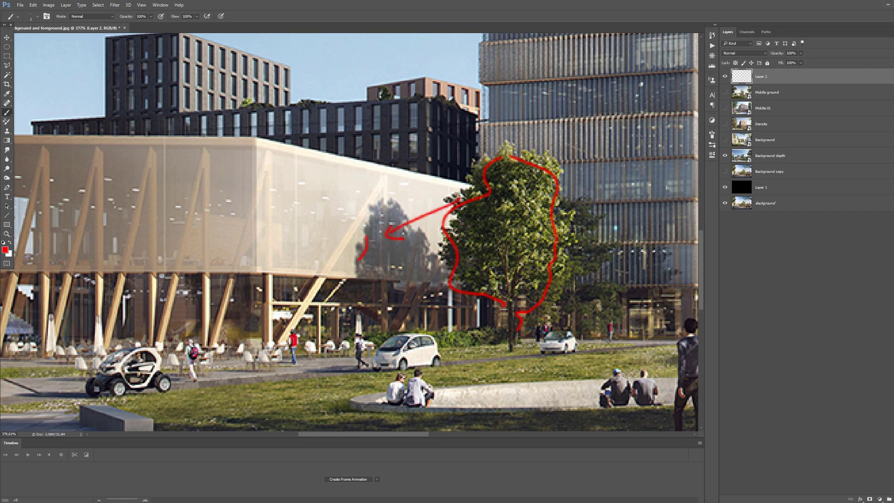
pyautogui.scroll(-10, 410, 210)
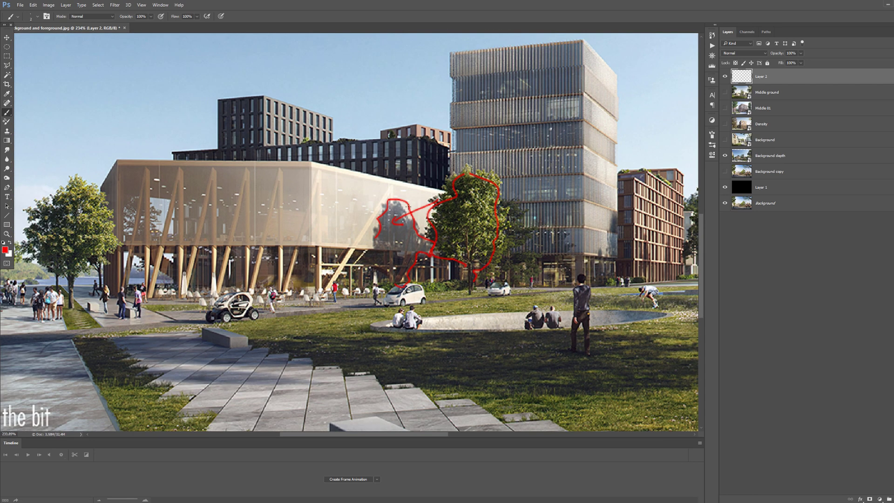
pyautogui.hotkey('ctrl', 'a')
pyautogui.press('Delete')
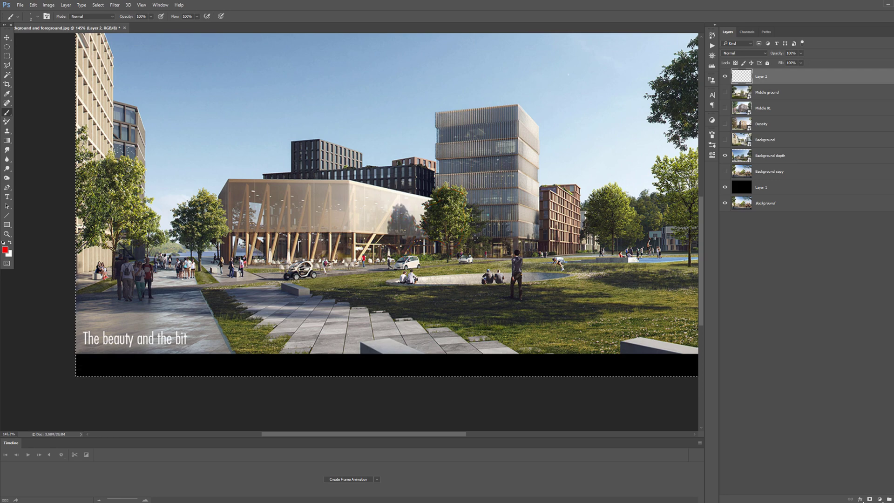
# Outline the timber building's glazed upper volume with straight 2 px red lines, and clear the strokes from Layer 2
pyautogui.scroll(-2, 477, 235)
pyautogui.scroll(9, 342, 208)
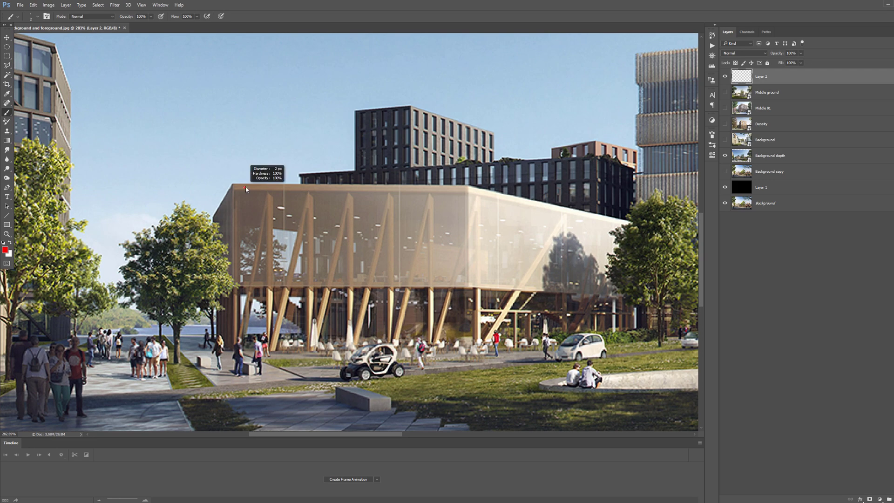
pyautogui.keyDown('shift'); pyautogui.click(471, 186); pyautogui.keyUp('shift')
pyautogui.keyDown('shift'); pyautogui.click(608, 218); pyautogui.keyUp('shift')
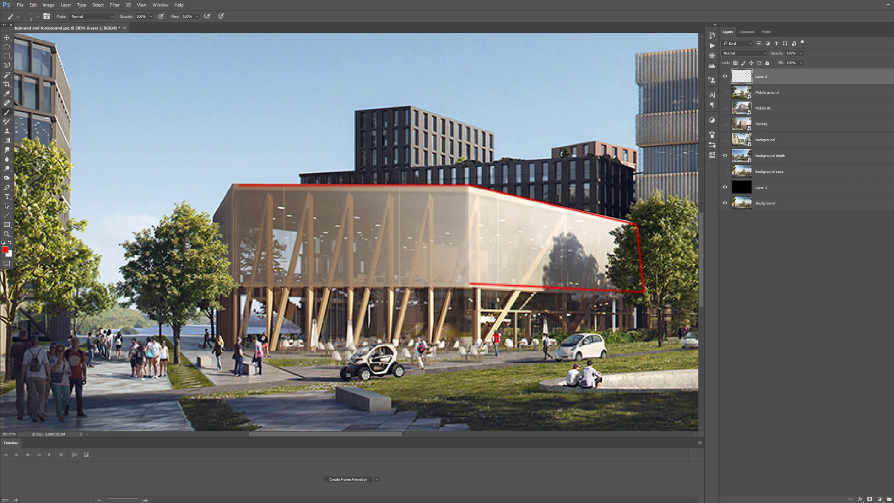
pyautogui.keyDown('shift'); pyautogui.click(231, 285); pyautogui.keyUp('shift')
pyautogui.scroll(-10, 494, 223)
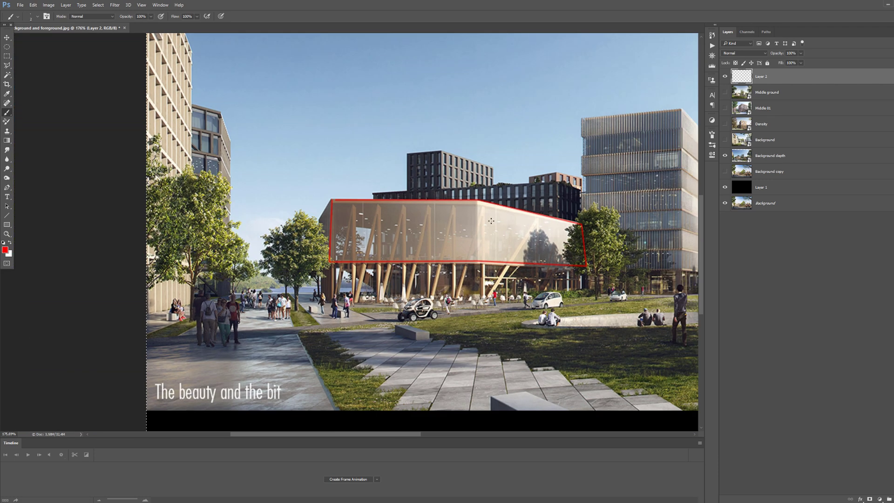
pyautogui.hotkey('ctrl', 'a')
pyautogui.press('Delete')
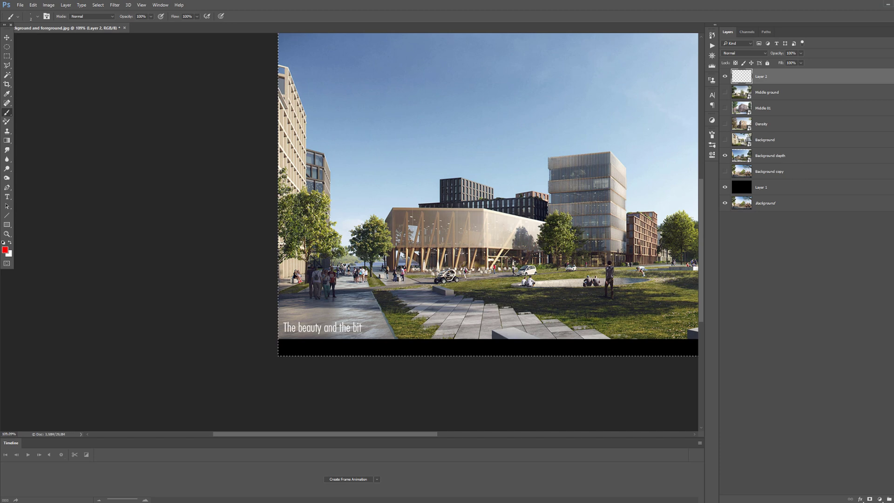
# Outline the tree between the timber building and the tower in red
pyautogui.scroll(3, 501, 229)
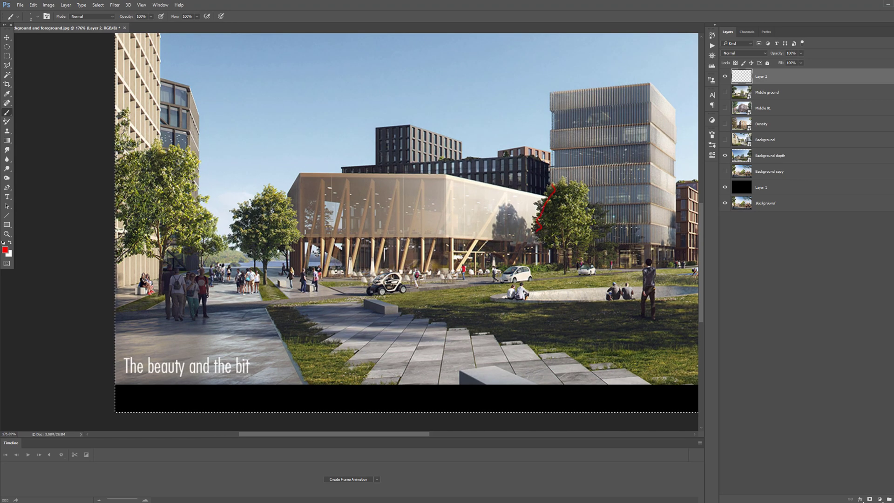
pyautogui.moveTo(553, 185)
pyautogui.mouseDown()
pyautogui.moveTo(571, 180)
pyautogui.moveTo(591, 207)
pyautogui.mouseUp()
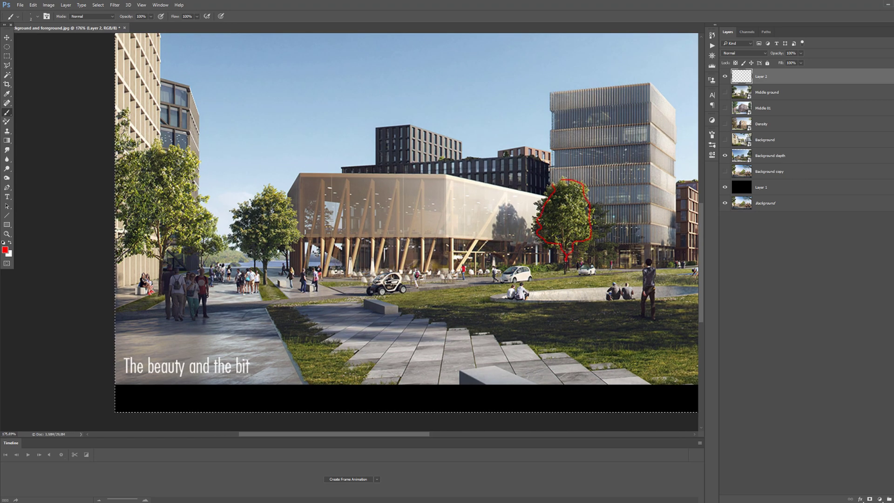
# Clear the tree outline from Layer 2 and display the Background rendering instead of Background depth, with Layer 2 active for painting
pyautogui.press('Delete')
pyautogui.scroll(-3, 370, 262)
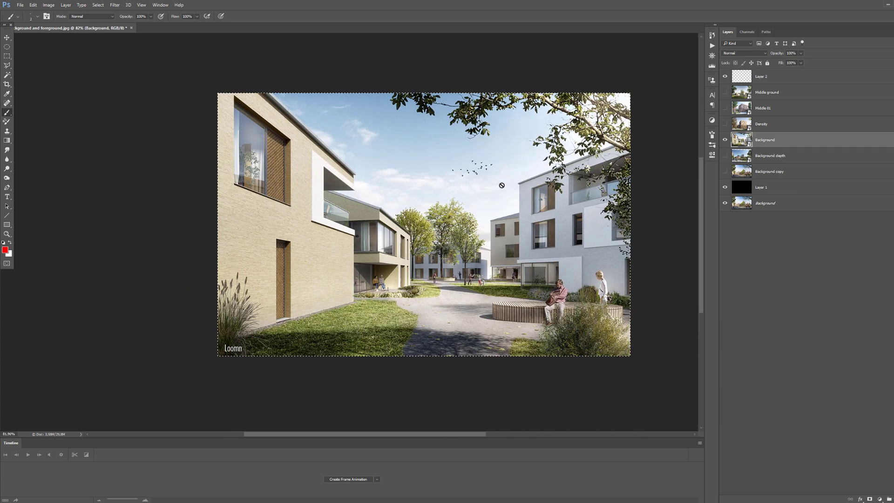
pyautogui.hotkey('ctrl', 'd')
pyautogui.click(776, 71)
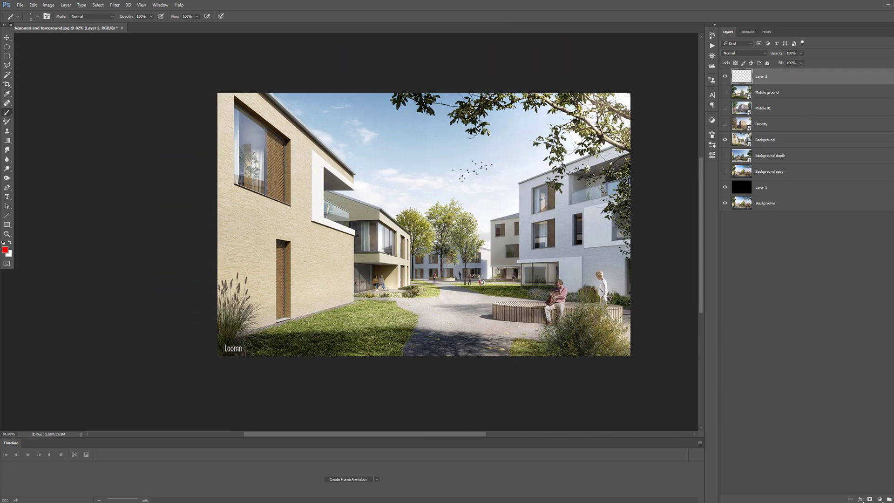
# Trace the overhanging branches with a thicker red brush, draw an arrow toward the distant buildings, mark the framing facades, and clear Layer 2
pyautogui.press(']')
pyautogui.moveTo(408, 98)
pyautogui.mouseDown()
pyautogui.moveTo(443, 115)
pyautogui.moveTo(517, 117)
pyautogui.moveTo(578, 102)
pyautogui.moveTo(624, 203)
pyautogui.mouseUp()
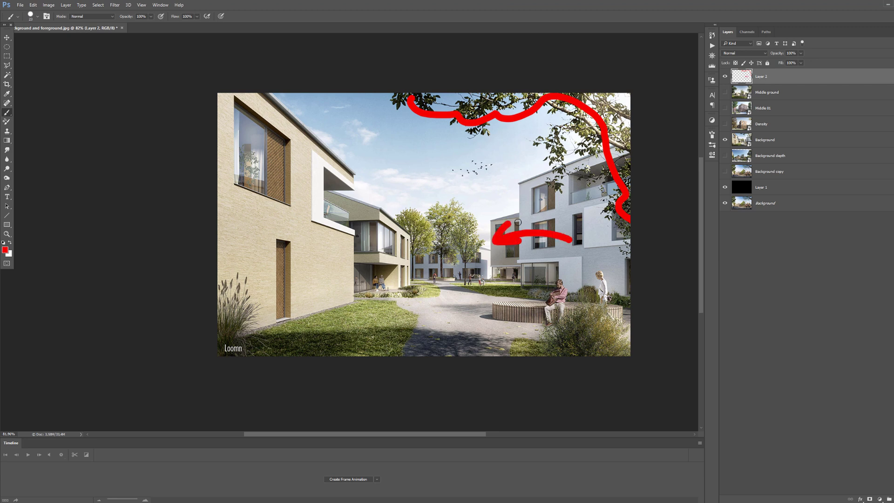
pyautogui.moveTo(335, 135); pyautogui.dragTo(298, 332)
pyautogui.moveTo(605, 149)
pyautogui.mouseDown()
pyautogui.moveTo(496, 247)
pyautogui.moveTo(557, 282)
pyautogui.mouseUp()
pyautogui.hotkey('ctrl', 'a')
pyautogui.press('Delete')
# Mark the roof and wall edges of the white building and the brick building opposite with a thinner red brush, and clear Layer 2
pyautogui.keyDown('alt'); pyautogui.rightClick(559, 282); pyautogui.keyUp('alt')
pyautogui.moveTo(523, 183); pyautogui.dragTo(597, 161)
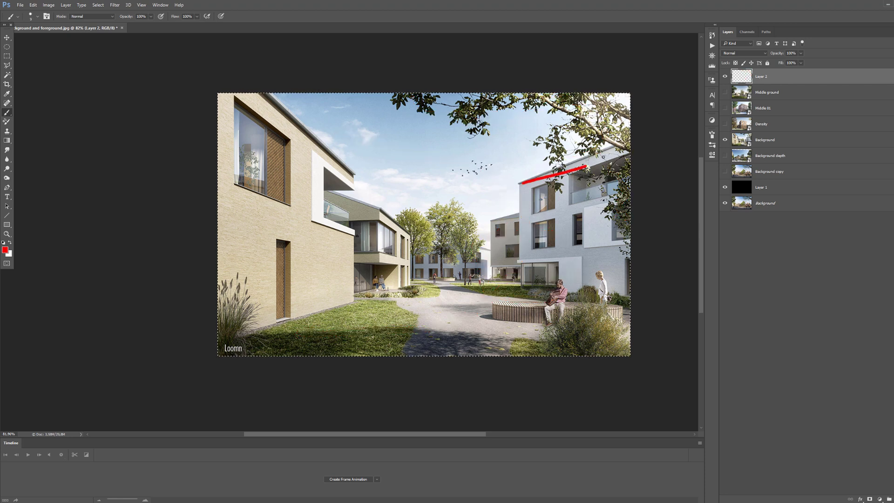
pyautogui.moveTo(526, 184); pyautogui.dragTo(552, 264)
pyautogui.moveTo(310, 152)
pyautogui.mouseDown()
pyautogui.moveTo(389, 219)
pyautogui.moveTo(384, 258)
pyautogui.mouseUp()
pyautogui.press('Delete')
# Trace the far roof end and vertical corner of the second brick building in red, and clear the strokes from Layer 2
pyautogui.scroll(2, 422, 285)
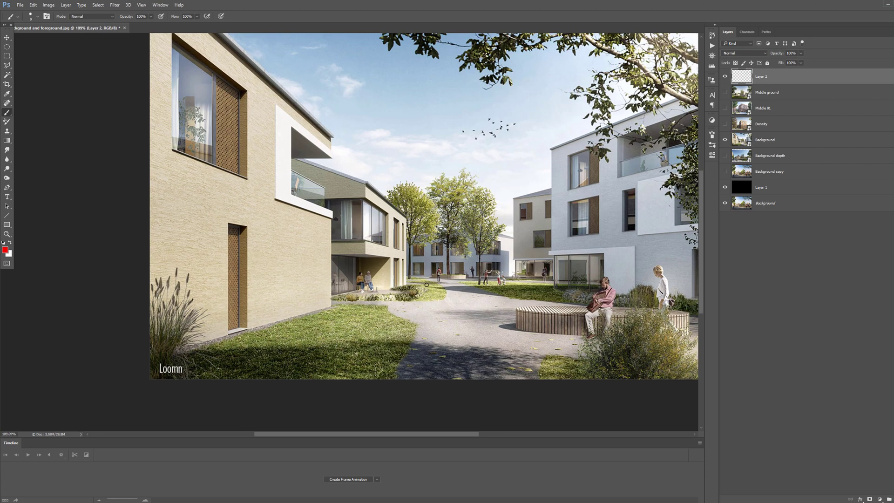
pyautogui.scroll(2, 423, 182)
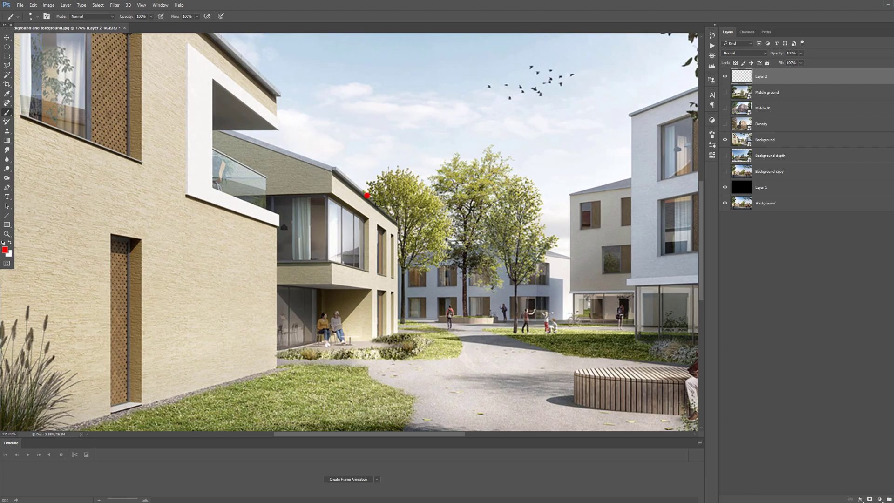
pyautogui.keyDown('shift'); pyautogui.click(401, 339); pyautogui.keyUp('shift')
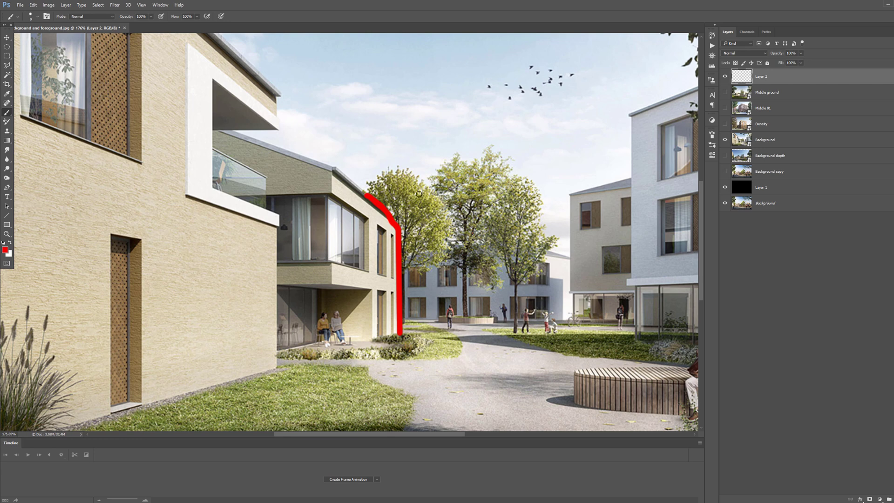
pyautogui.press('Delete')
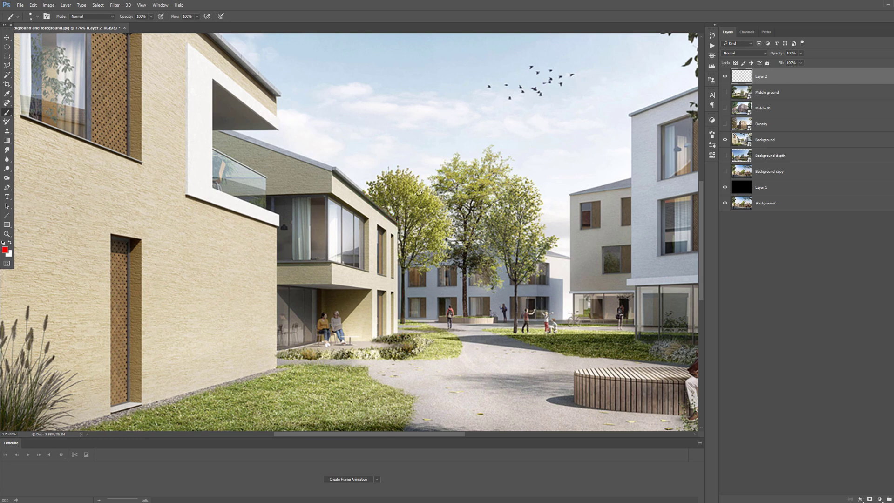
# Circle the distant trees and building in red, and sweep a much thicker stroke along the flanking buildings and beneath the circled area
pyautogui.keyDown('alt'); pyautogui.rightClick(453, 240); pyautogui.keyUp('alt')
pyautogui.hotkey('ctrl', '0')
pyautogui.moveTo(404, 207)
pyautogui.mouseDown()
pyautogui.moveTo(450, 196)
pyautogui.moveTo(530, 240)
pyautogui.moveTo(507, 291)
pyautogui.moveTo(415, 226)
pyautogui.mouseUp()
pyautogui.moveTo(516, 204)
pyautogui.mouseDown()
pyautogui.moveTo(524, 293)
pyautogui.moveTo(424, 304)
pyautogui.mouseUp()
pyautogui.scroll(-3, 533, 236)
pyautogui.keyDown('alt'); pyautogui.rightClick(447, 218); pyautogui.keyUp('alt')
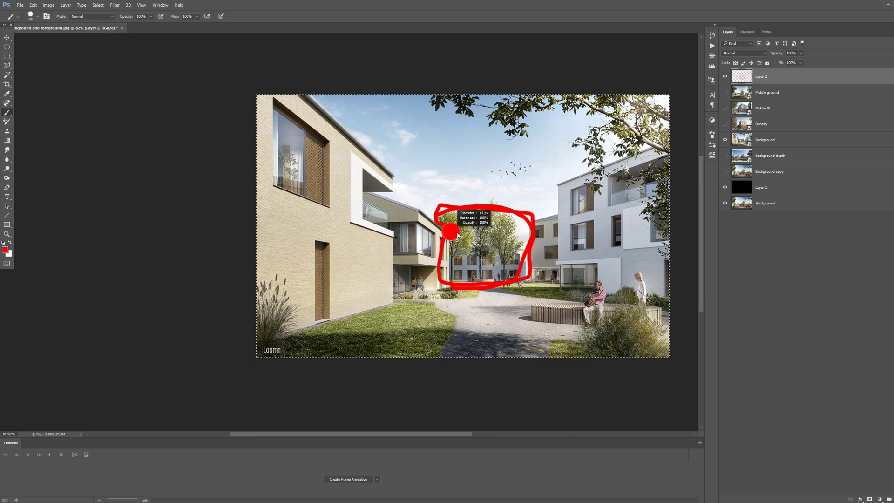
pyautogui.moveTo(285, 110)
pyautogui.mouseDown()
pyautogui.moveTo(419, 254)
pyautogui.moveTo(541, 228)
pyautogui.mouseUp()
pyautogui.moveTo(546, 182); pyautogui.dragTo(667, 182)
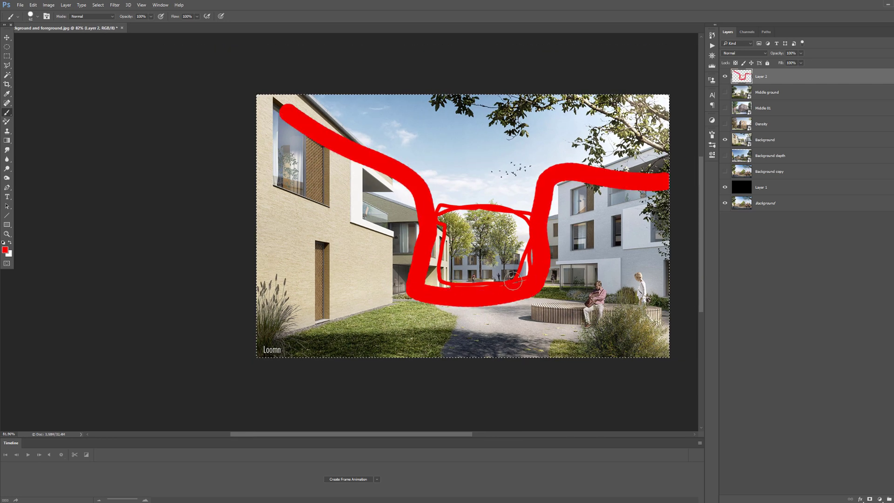
# Dot the distant white building's facade with a smaller red brush, and clear all strokes from Layer 2
pyautogui.scroll(10, 485, 267)
pyautogui.keyDown('alt'); pyautogui.rightClick(489, 268); pyautogui.keyUp('alt')
pyautogui.moveTo(479, 268); pyautogui.dragTo(468, 267)
pyautogui.scroll(1, 530, 253)
pyautogui.keyDown('alt'); pyautogui.rightClick(492, 223); pyautogui.keyUp('alt')
pyautogui.click(392, 232)
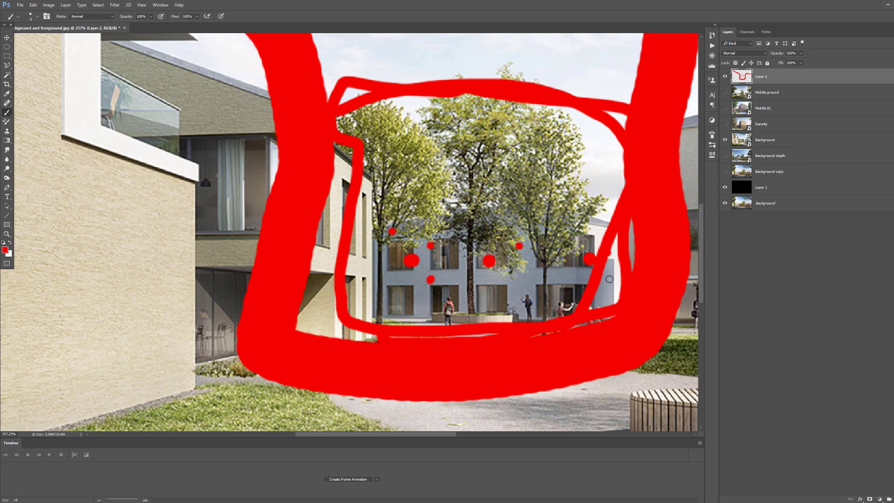
pyautogui.hotkey('ctrl', 'a')
pyautogui.press('Delete')
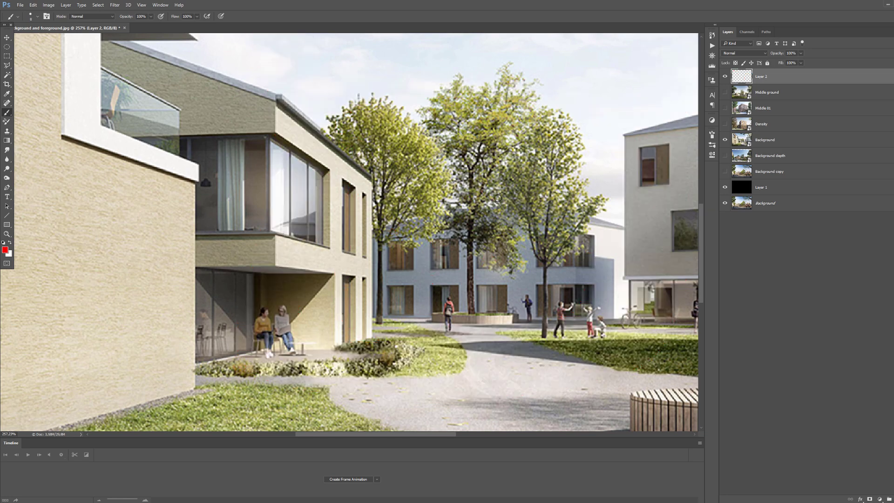
# Underline the distant figure, circle the middle tree's lower part, and outline the beige building's vertical edge with a thin red brush
pyautogui.scroll(-5, 465, 233)
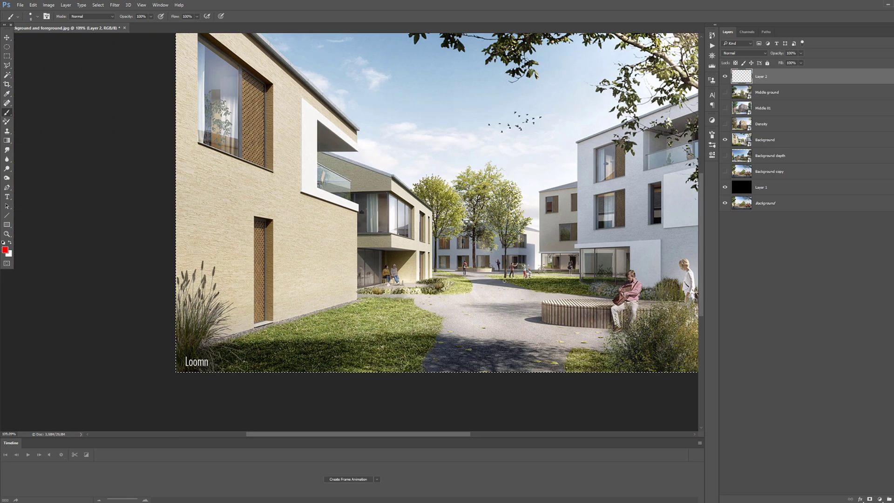
pyautogui.scroll(2, 444, 264)
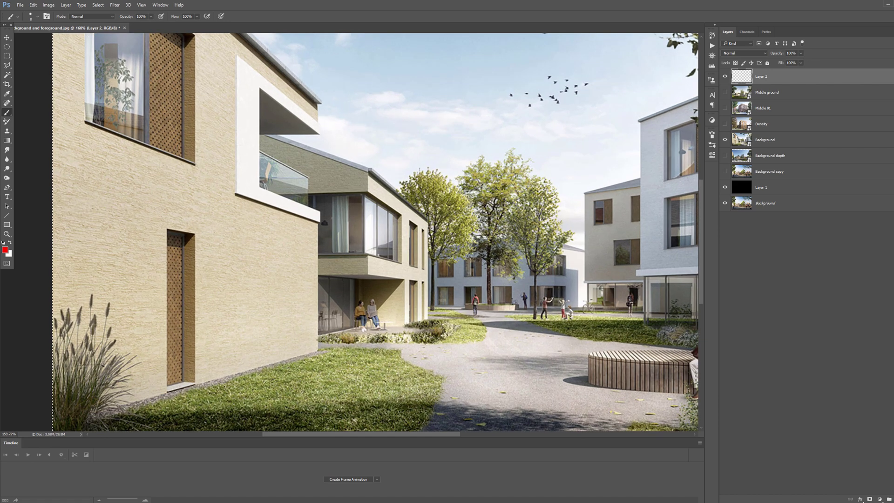
pyautogui.scroll(2, 469, 300)
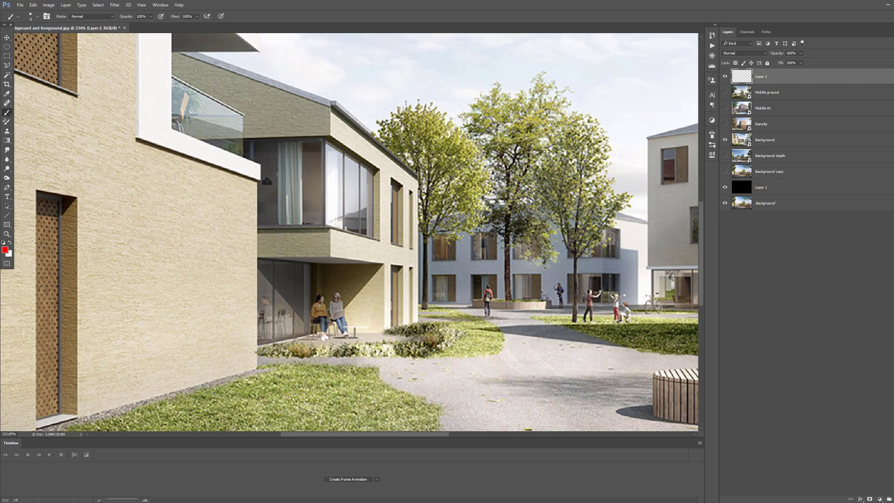
pyautogui.moveTo(558, 302); pyautogui.dragTo(554, 306)
pyautogui.moveTo(621, 253); pyautogui.dragTo(519, 262)
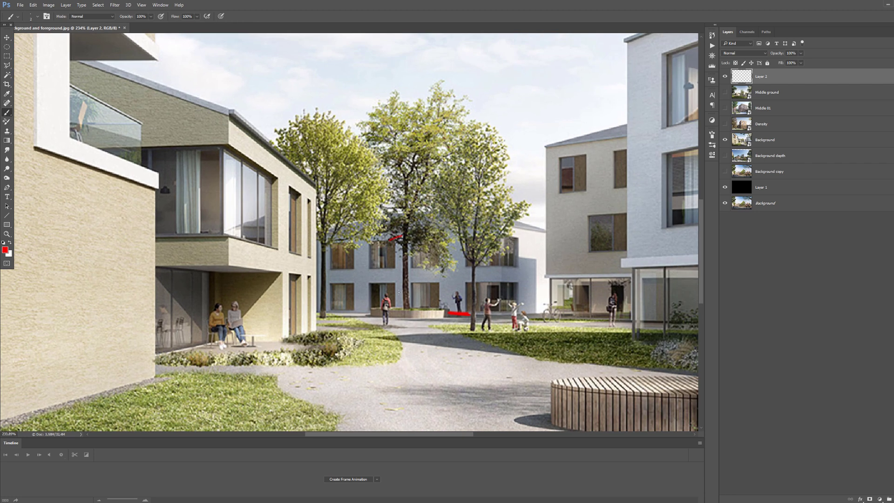
pyautogui.moveTo(547, 154)
pyautogui.mouseDown()
pyautogui.moveTo(549, 297)
pyautogui.moveTo(541, 313)
pyautogui.moveTo(544, 160)
pyautogui.mouseUp()
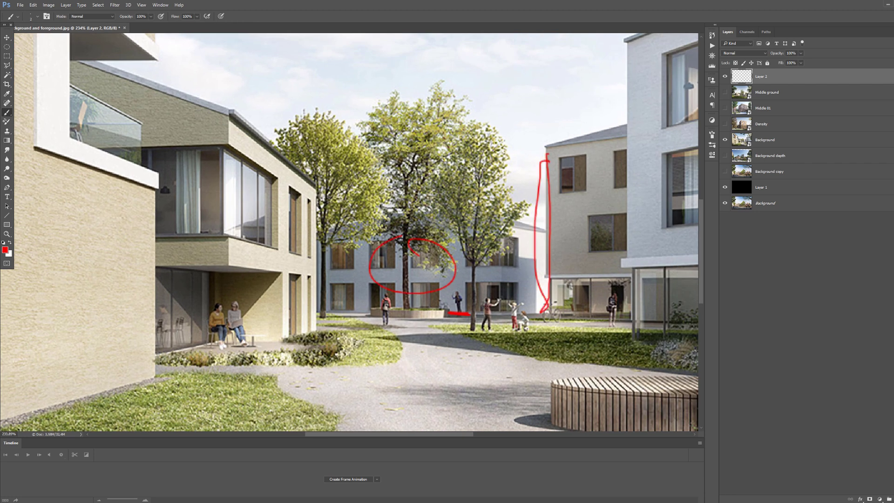
# Enlarge the brush, draw over the middle tree's trunk and outline its crown in red, and clear all strokes from Layer 2
pyautogui.scroll(1, 433, 275)
pyautogui.press(']')
pyautogui.press(']')
pyautogui.press(']')
pyautogui.press(']')
pyautogui.press(']')
pyautogui.press(']')
pyautogui.press(']')
pyautogui.press(']')
pyautogui.press(']')
pyautogui.moveTo(403, 320)
pyautogui.mouseDown()
pyautogui.moveTo(397, 212)
pyautogui.moveTo(432, 99)
pyautogui.moveTo(419, 75)
pyautogui.mouseUp()
pyautogui.moveTo(342, 99)
pyautogui.mouseDown()
pyautogui.moveTo(430, 245)
pyautogui.moveTo(493, 139)
pyautogui.moveTo(424, 70)
pyautogui.mouseUp()
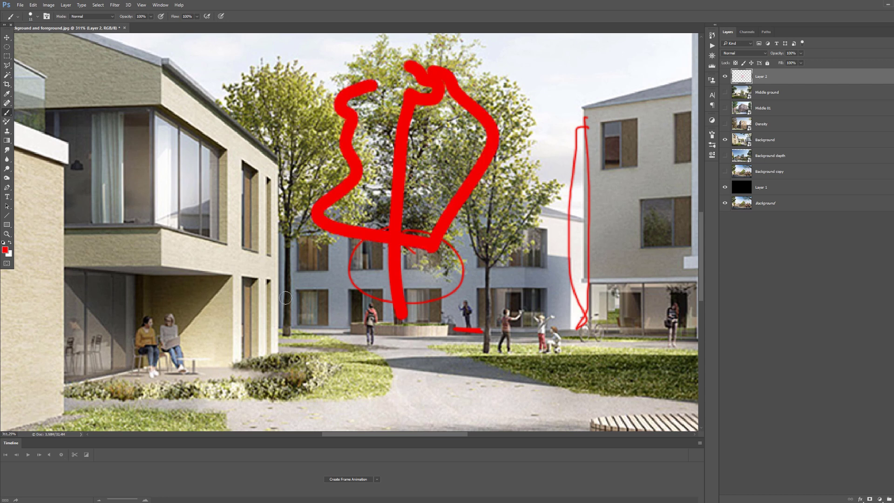
pyautogui.hotkey('ctrl', 'a')
pyautogui.press('Delete')
# Circle the ground-level strip of people between the buildings with a flat red ellipse, and clear it from Layer 2
pyautogui.scroll(-4, 493, 238)
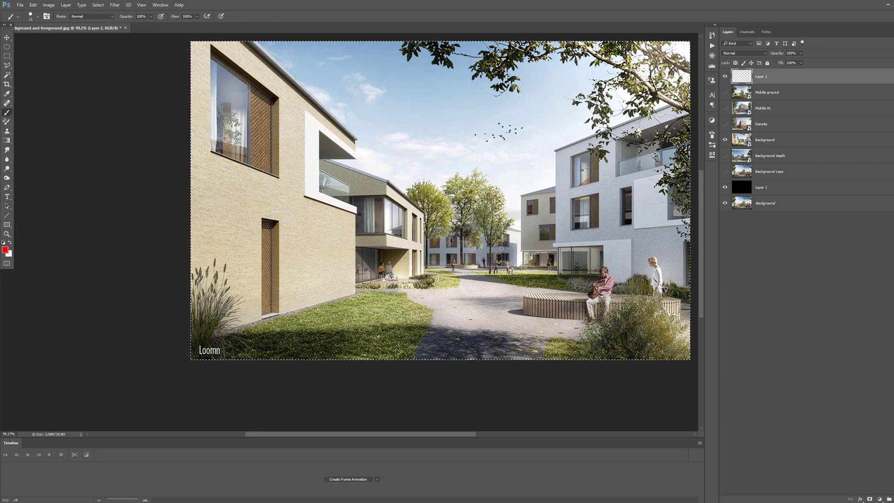
pyautogui.moveTo(398, 263)
pyautogui.mouseDown()
pyautogui.moveTo(496, 269)
pyautogui.moveTo(414, 259)
pyautogui.moveTo(458, 259)
pyautogui.mouseUp()
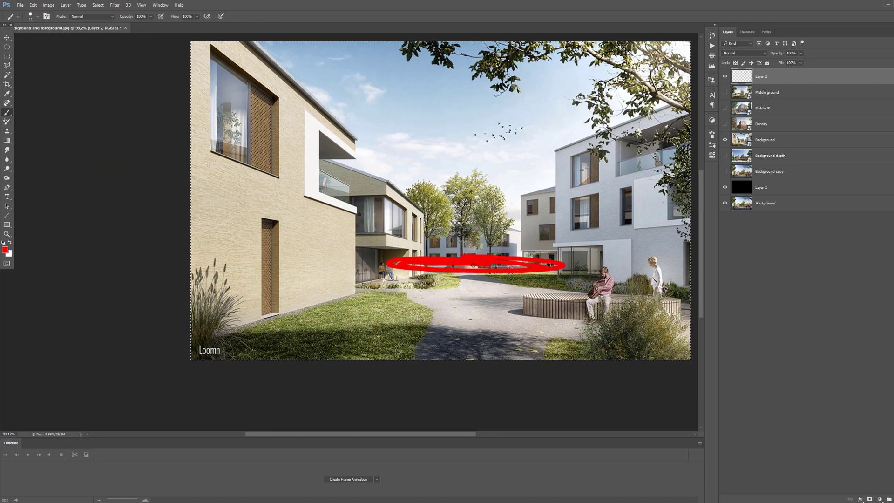
pyautogui.press('Delete')
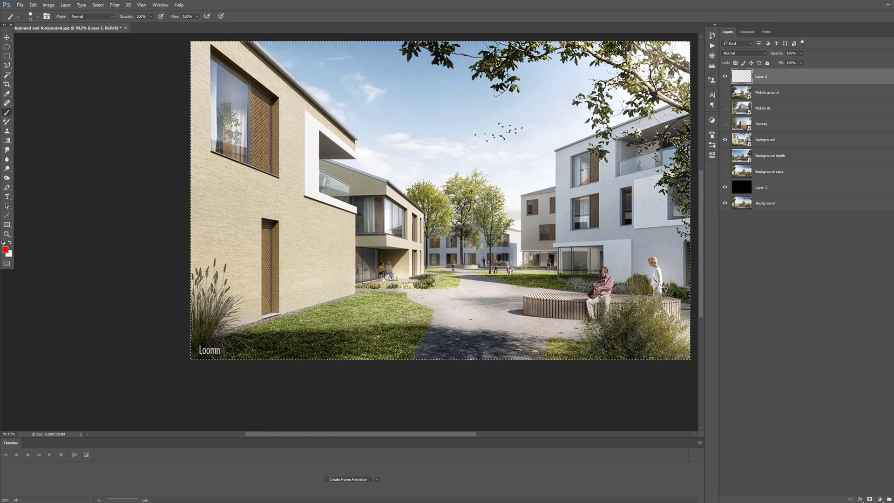
# Display the Density rendering instead of Background, and make Layer 2 active for painting
pyautogui.click(725, 123)
pyautogui.click(764, 124)
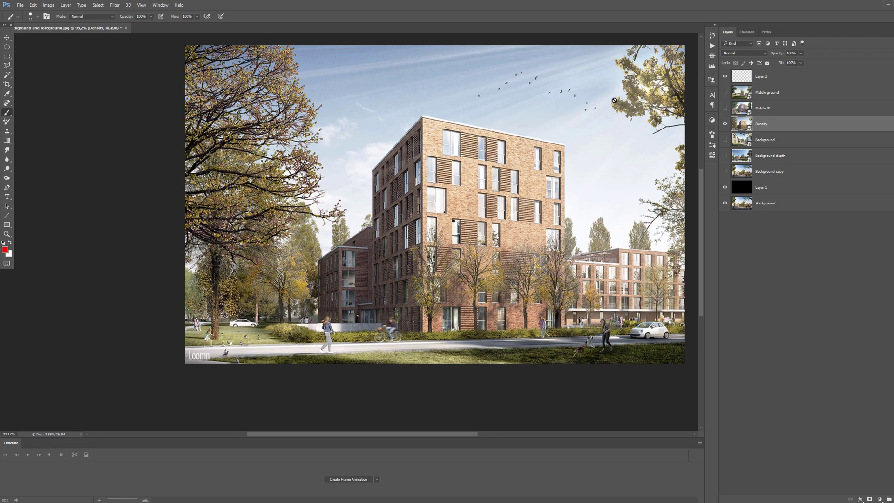
pyautogui.click(754, 74)
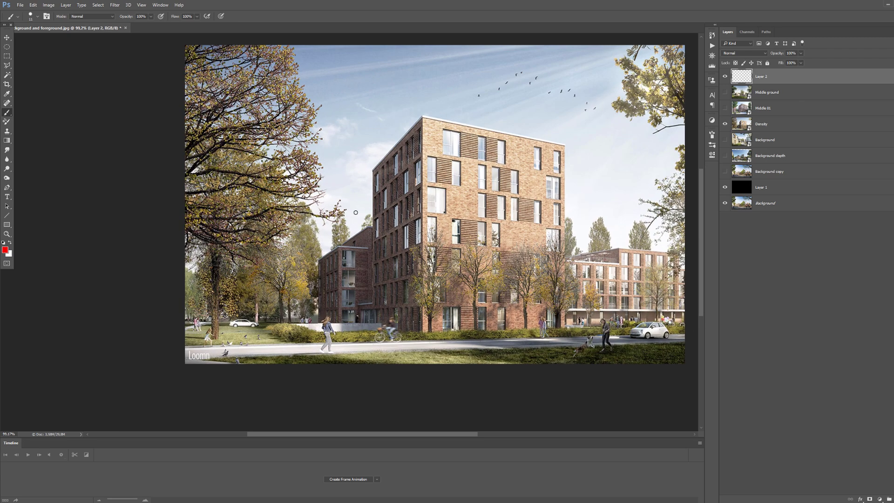
# Outline the large foreground tree's crown with a thick red stroke, and draw a thinner straight line down the brick building's front corner
pyautogui.moveTo(326, 248); pyautogui.dragTo(332, 248)
pyautogui.moveTo(187, 248)
pyautogui.mouseDown()
pyautogui.moveTo(261, 239)
pyautogui.moveTo(264, 213)
pyautogui.moveTo(310, 150)
pyautogui.moveTo(258, 45)
pyautogui.mouseUp()
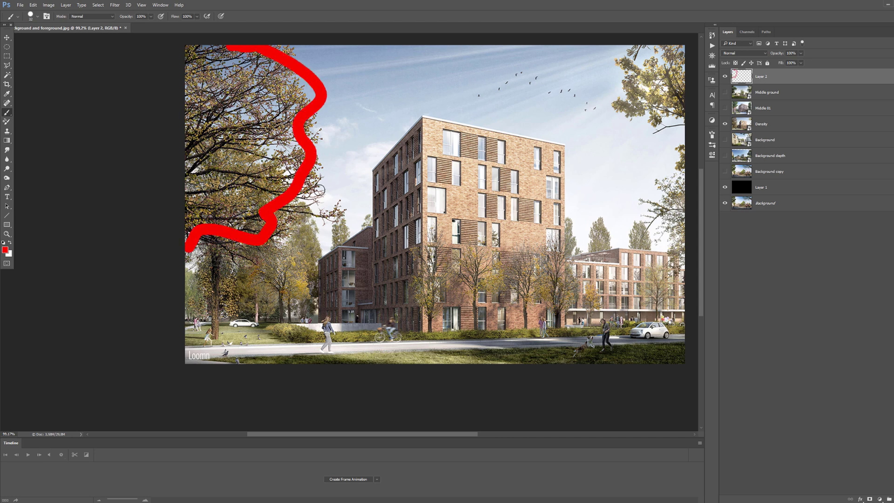
pyautogui.scroll(2, 287, 164)
pyautogui.moveTo(290, 168); pyautogui.dragTo(286, 167)
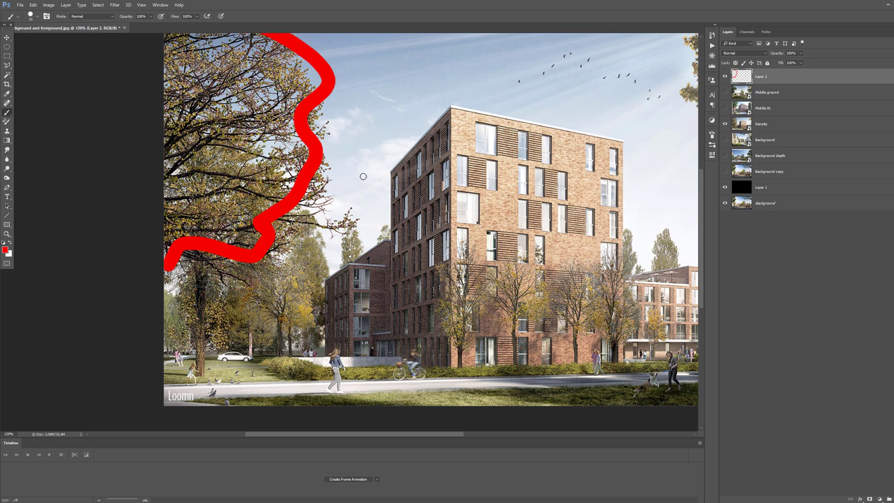
pyautogui.keyDown('shift'); pyautogui.click(445, 333); pyautogui.keyUp('shift')
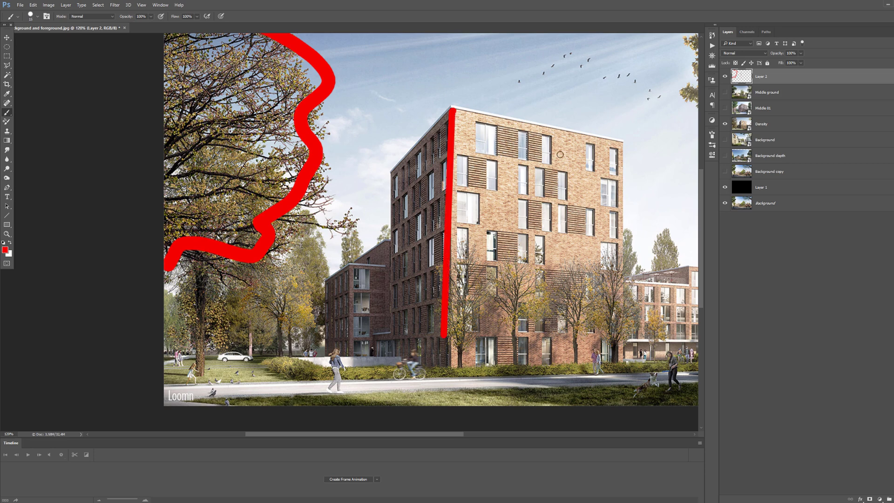
# Dot the foreground tree's foliage in red, and draw a straight red line along the roof edge of the brick building's sunlit facade
pyautogui.scroll(5, 270, 190)
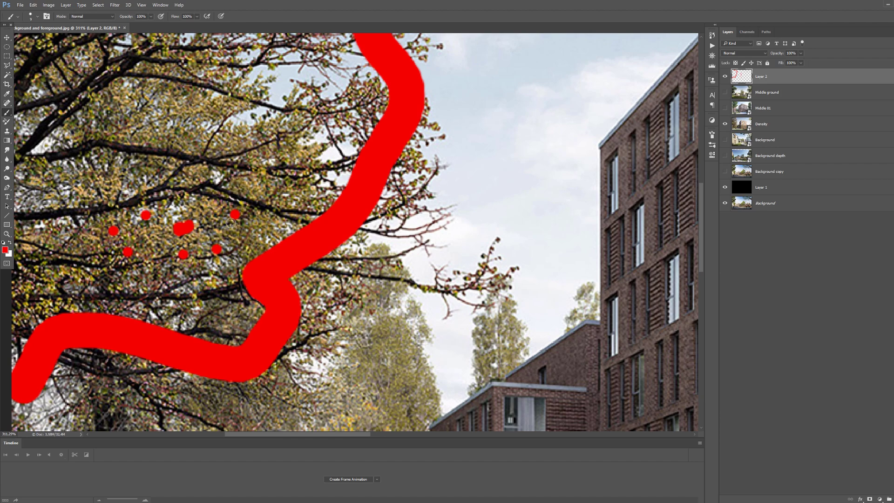
pyautogui.scroll(-4, 219, 222)
pyautogui.scroll(3, 339, 88)
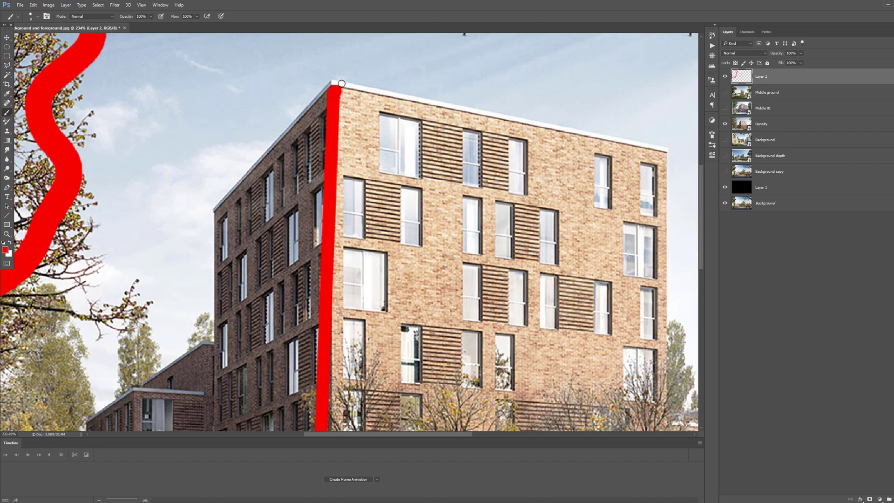
pyautogui.keyDown('shift'); pyautogui.click(666, 148); pyautogui.keyUp('shift')
# Dot the brick building's sunlit facade in red, and clear all strokes from Layer 2
pyautogui.scroll(-3, 667, 148)
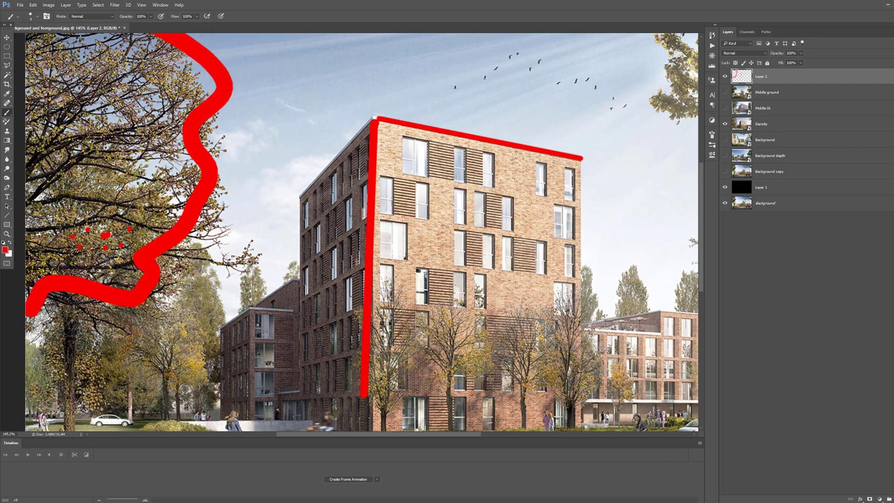
pyautogui.scroll(3, 416, 281)
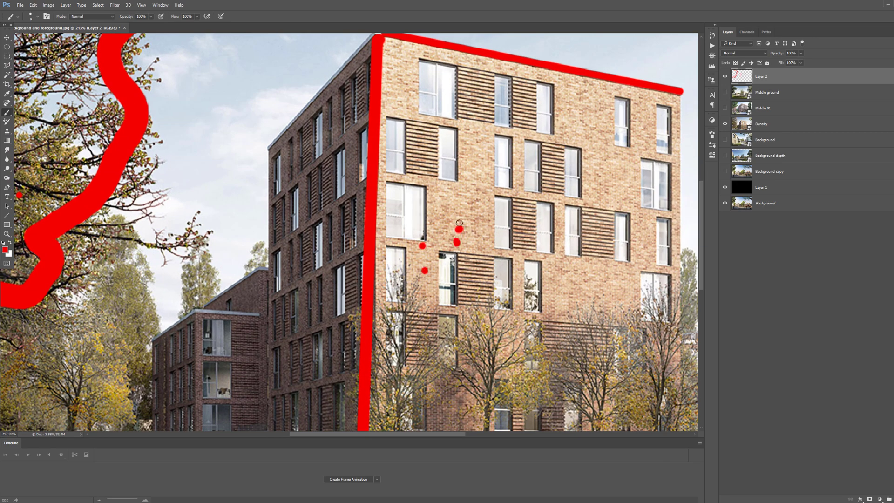
pyautogui.hotkey('ctrl', 'a')
pyautogui.press('Delete')
# Trace the foreground tree's lower foliage and outline the brick building's sunlit facade in red, and clear the strokes from Layer 2
pyautogui.scroll(-5, 406, 253)
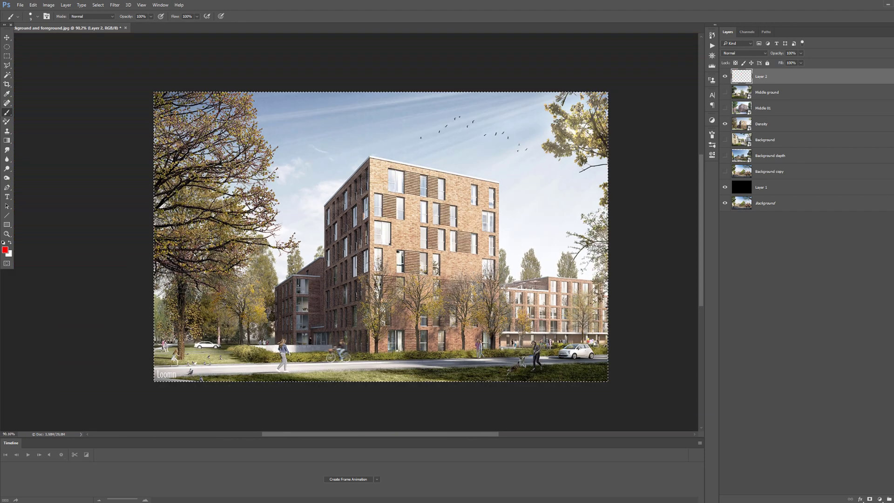
pyautogui.moveTo(252, 216); pyautogui.dragTo(225, 254)
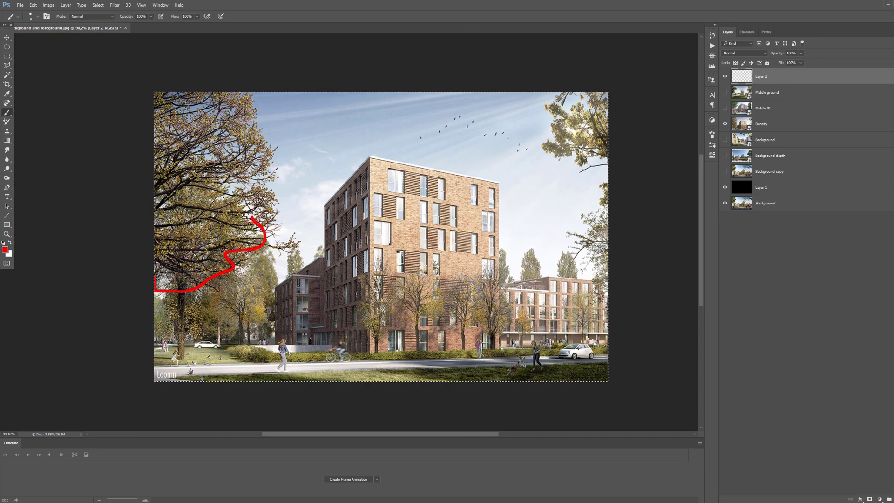
pyautogui.moveTo(376, 167); pyautogui.dragTo(375, 173)
pyautogui.moveTo(370, 161); pyautogui.dragTo(371, 357)
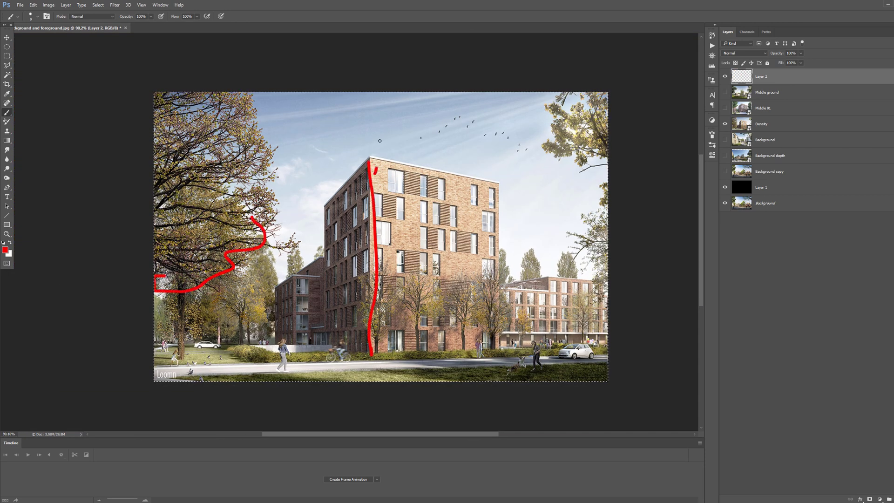
pyautogui.moveTo(370, 158)
pyautogui.mouseDown()
pyautogui.moveTo(509, 191)
pyautogui.moveTo(504, 317)
pyautogui.mouseUp()
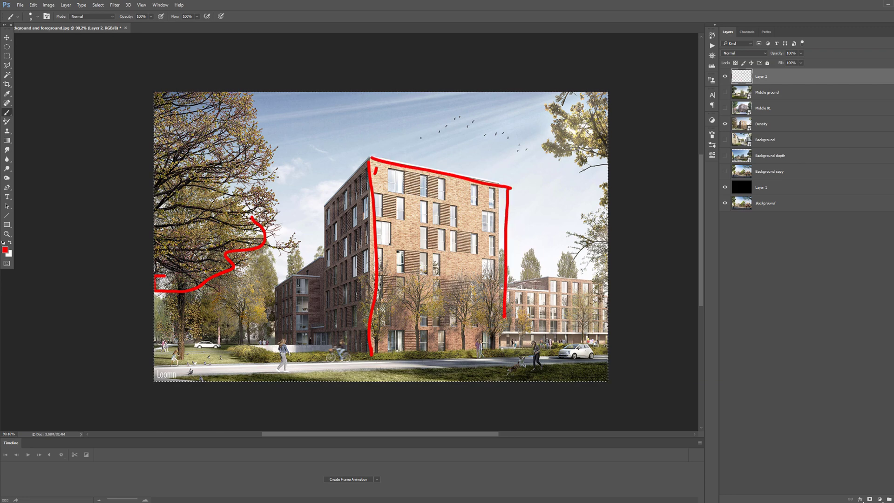
pyautogui.press('Delete')
pyautogui.scroll(2, 370, 277)
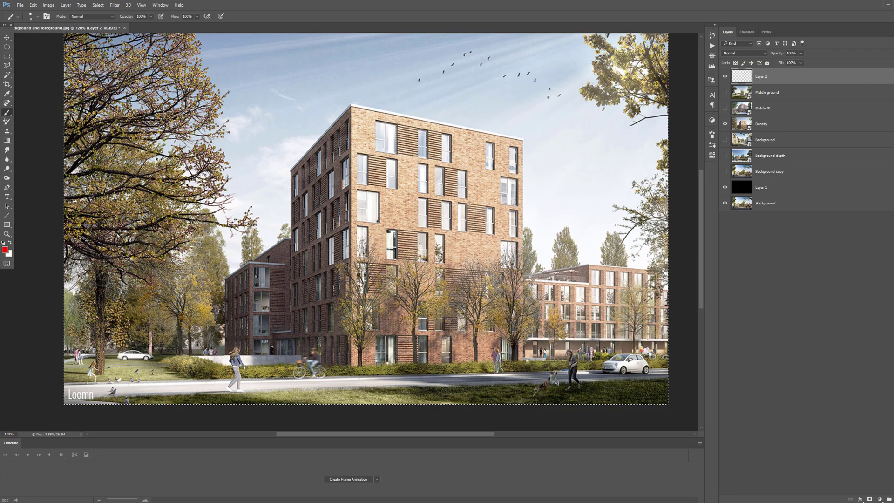
# Outline the large foreground tree's crown with a thick red stroke, underline the smaller trees beneath it, and clear the strokes from Layer 2
pyautogui.scroll(-2, 370, 277)
pyautogui.moveTo(238, 89)
pyautogui.mouseDown()
pyautogui.moveTo(276, 208)
pyautogui.moveTo(144, 261)
pyautogui.mouseUp()
pyautogui.keyDown('alt'); pyautogui.rightClick(299, 288); pyautogui.keyUp('alt')
pyautogui.moveTo(278, 238)
pyautogui.mouseDown()
pyautogui.moveTo(274, 265)
pyautogui.moveTo(291, 249)
pyautogui.mouseUp()
pyautogui.moveTo(175, 321); pyautogui.dragTo(248, 316)
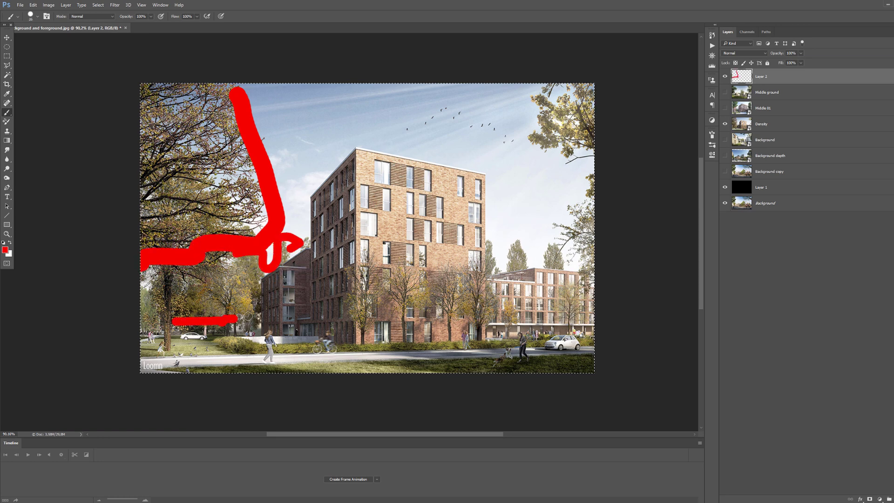
pyautogui.press('Delete')
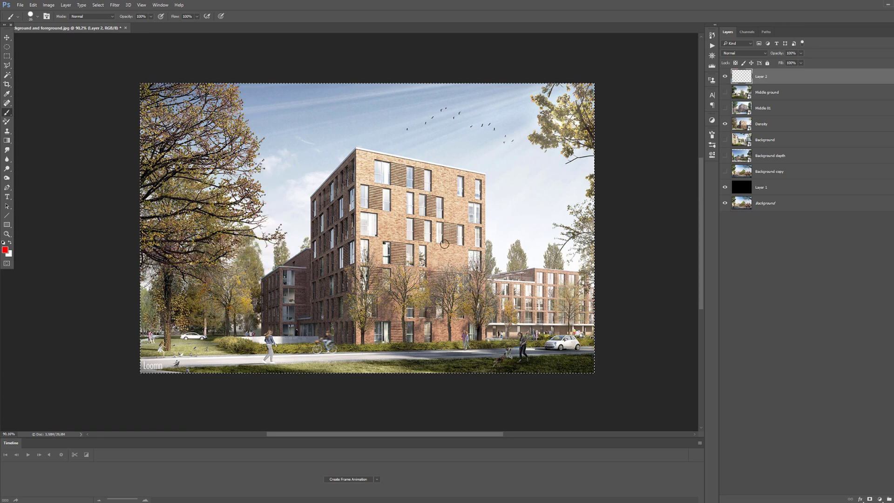
# Dot the treetops in front of the brick building's sunlit facade in red with a small brush
pyautogui.scroll(6, 527, 281)
pyautogui.scroll(4, 356, 305)
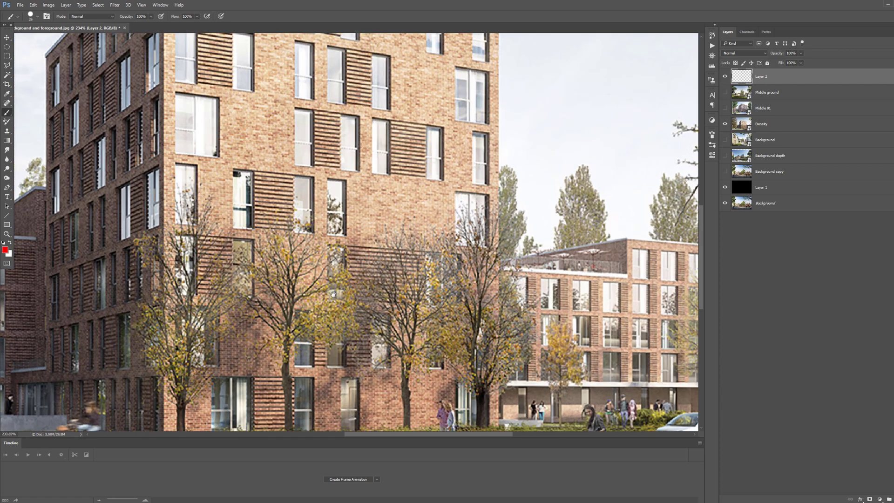
pyautogui.moveTo(332, 297); pyautogui.dragTo(371, 236)
pyautogui.press('[')
pyautogui.press('[')
pyautogui.press('[')
pyautogui.keyDown('alt'); pyautogui.rightClick(225, 284); pyautogui.keyUp('alt')
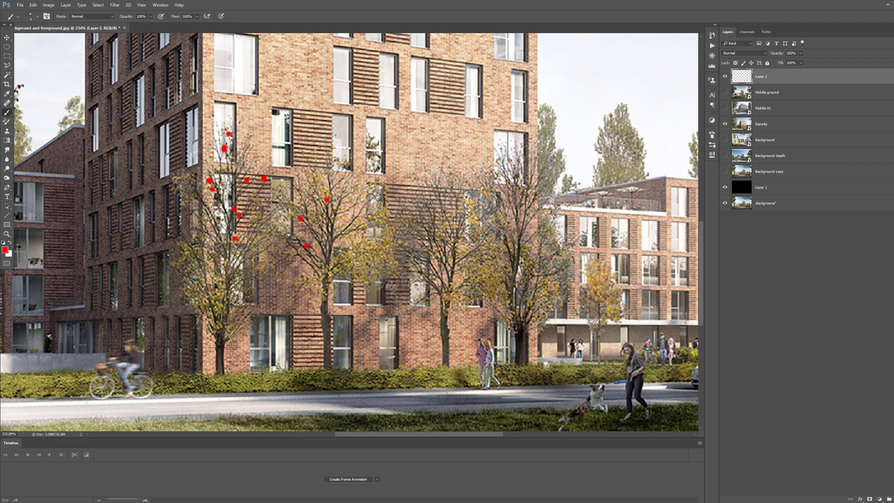
# Outline the sunlit part of the brick facade above the row of trees with a thick red stroke
pyautogui.scroll(-2, 450, 275)
pyautogui.press(']')
pyautogui.press(']')
pyautogui.press(']')
pyautogui.press(']')
pyautogui.press(']')
pyautogui.press(']')
pyautogui.press(']')
pyautogui.press(']')
pyautogui.moveTo(267, 48)
pyautogui.mouseDown()
pyautogui.moveTo(303, 278)
pyautogui.moveTo(468, 169)
pyautogui.moveTo(479, 77)
pyautogui.mouseUp()
pyautogui.scroll(5, 233, 203)
pyautogui.moveTo(251, 200)
pyautogui.mouseDown()
pyautogui.moveTo(496, 153)
pyautogui.moveTo(512, 297)
pyautogui.mouseUp()
pyautogui.moveTo(447, 326); pyautogui.dragTo(460, 128)
# Add a thinner red downward arrow on the facade and a line along the building's base, and clear the strokes from Layer 2
pyautogui.keyDown('alt'); pyautogui.rightClick(402, 102); pyautogui.keyUp('alt')
pyautogui.moveTo(405, 90); pyautogui.dragTo(405, 149)
pyautogui.moveTo(390, 129)
pyautogui.mouseDown()
pyautogui.moveTo(396, 156)
pyautogui.moveTo(425, 144)
pyautogui.mouseUp()
pyautogui.moveTo(409, 288); pyautogui.dragTo(390, 289)
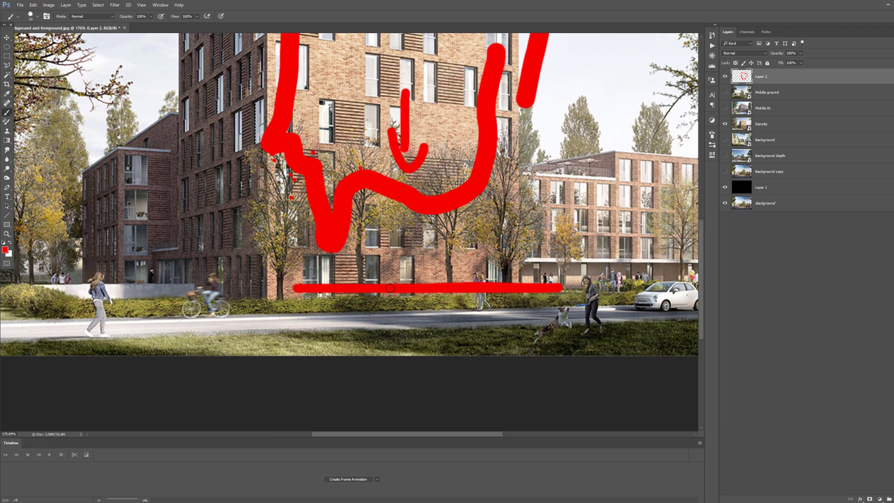
pyautogui.hotkey('ctrl', 'a')
pyautogui.press('Delete')
pyautogui.scroll(-3, 344, 216)
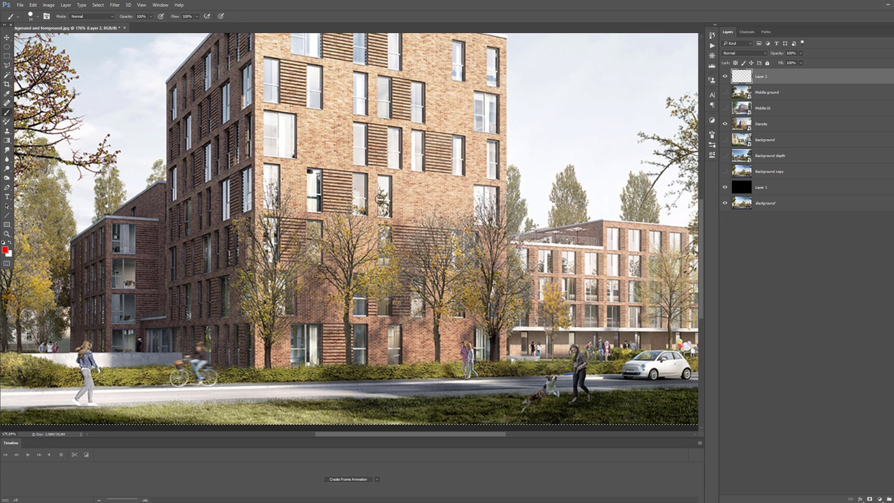
# Draw a thin red vertical stroke over each of the four trees before the brick facade, and clear the strokes from Layer 2
pyautogui.scroll(2, 344, 216)
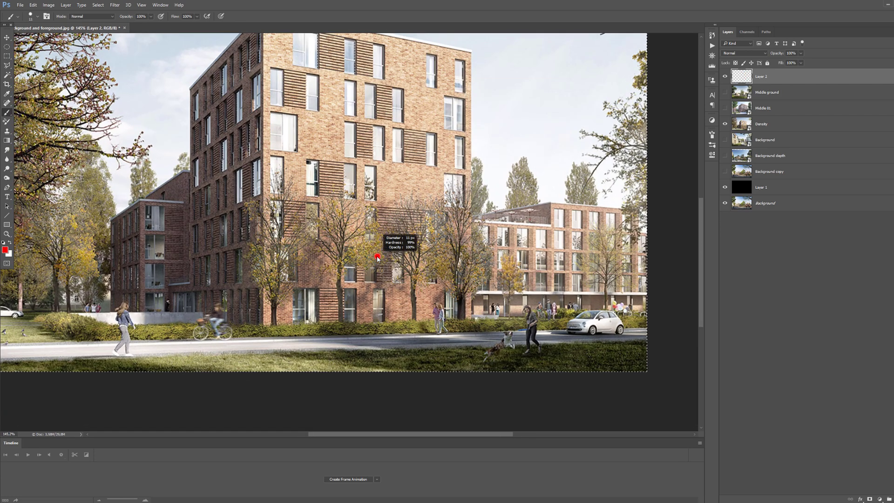
pyautogui.moveTo(278, 197); pyautogui.dragTo(280, 303)
pyautogui.moveTo(346, 210); pyautogui.dragTo(354, 326)
pyautogui.moveTo(419, 228); pyautogui.dragTo(430, 320)
pyautogui.moveTo(461, 216); pyautogui.dragTo(474, 312)
pyautogui.scroll(-2, 474, 312)
pyautogui.press('Delete')
# Draw a red vertical line along the first tree by the building's front corner, and mark spots along the hedge and road edge
pyautogui.scroll(5, 372, 293)
pyautogui.scroll(-3, 394, 186)
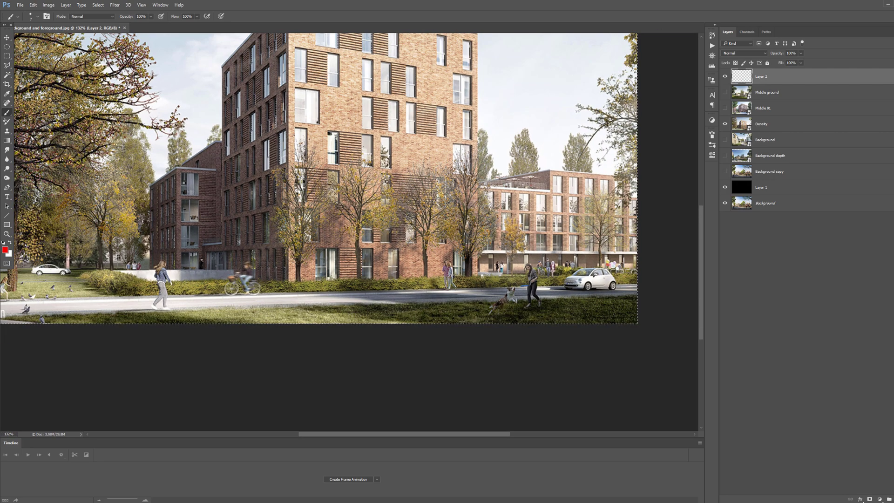
pyautogui.scroll(4, 306, 280)
pyautogui.moveTo(317, 285)
pyautogui.mouseDown()
pyautogui.moveTo(367, 303)
pyautogui.moveTo(354, 310)
pyautogui.moveTo(347, 281)
pyautogui.moveTo(337, 281)
pyautogui.moveTo(333, 142)
pyautogui.mouseUp()
pyautogui.scroll(-3, 376, 297)
pyautogui.moveTo(326, 152); pyautogui.dragTo(331, 142)
pyautogui.moveTo(442, 257)
pyautogui.mouseDown()
pyautogui.moveTo(443, 273)
pyautogui.moveTo(469, 303)
pyautogui.mouseUp()
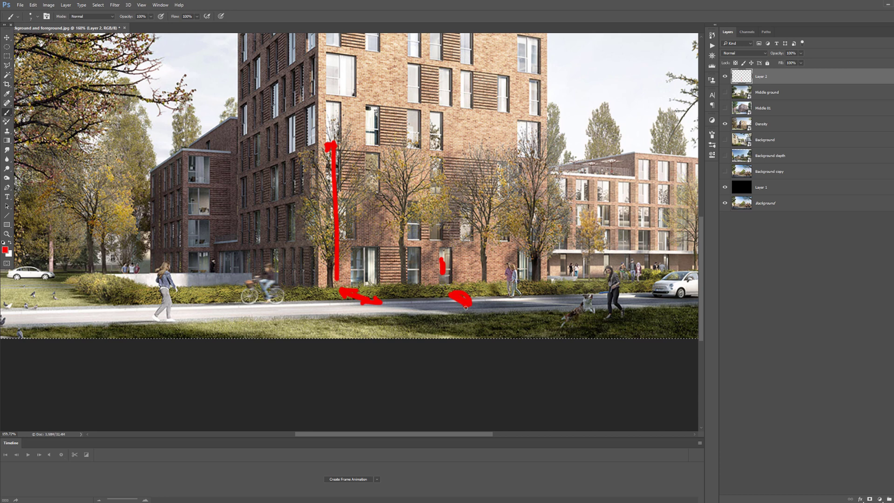
# Underline the background building's ground floor and outline the tree before it in red, and clear the strokes from Layer 2
pyautogui.scroll(-2, 465, 306)
pyautogui.moveTo(496, 294); pyautogui.dragTo(577, 293)
pyautogui.moveTo(525, 283); pyautogui.dragTo(580, 283)
pyautogui.moveTo(596, 239); pyautogui.dragTo(602, 289)
pyautogui.moveTo(591, 243); pyautogui.dragTo(586, 241)
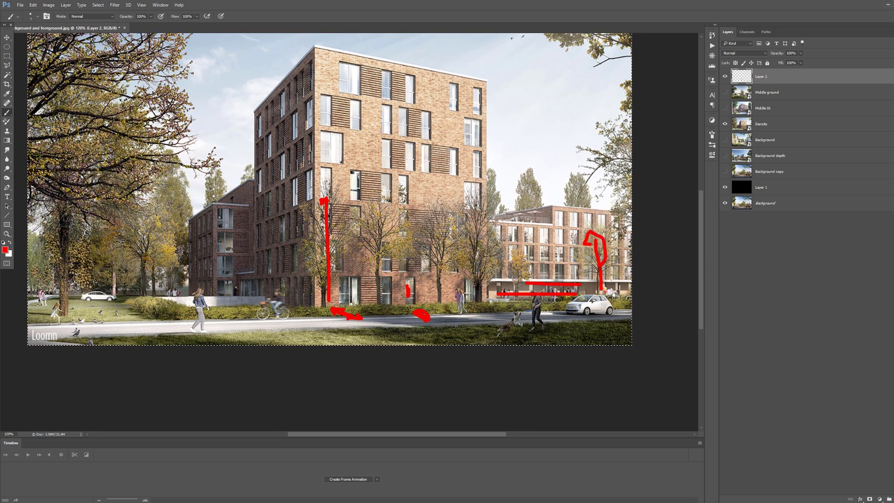
pyautogui.press('Delete')
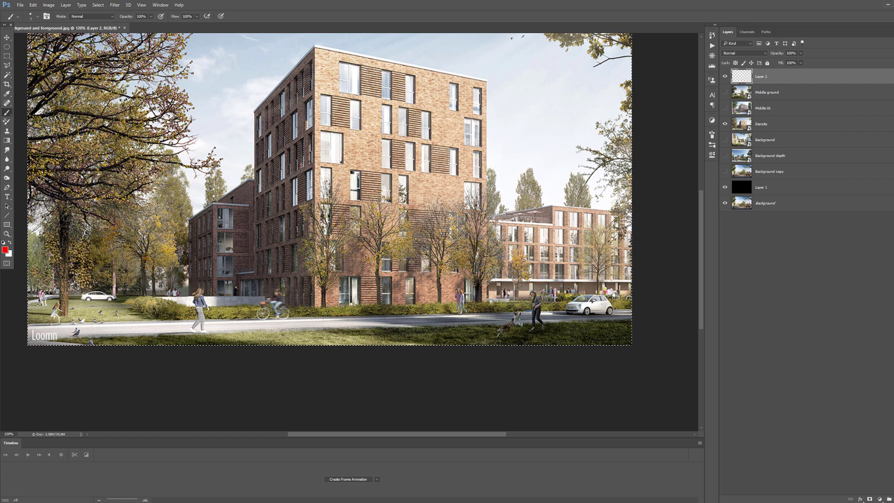
# Outline the crown and trunk of the small yellow tree in front of the background building in red
pyautogui.scroll(5, 497, 275)
pyautogui.click(535, 239)
pyautogui.scroll(-3, 494, 246)
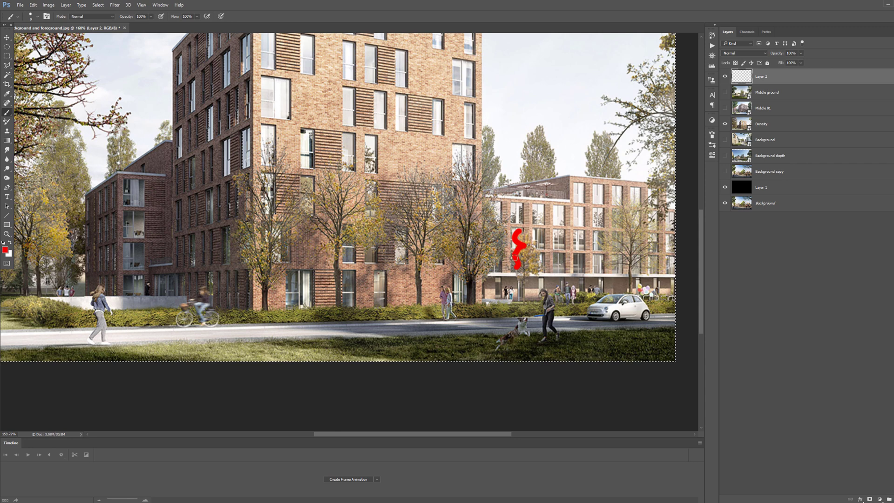
pyautogui.scroll(4, 518, 257)
pyautogui.moveTo(531, 222); pyautogui.dragTo(547, 259)
pyautogui.moveTo(532, 306); pyautogui.dragTo(531, 322)
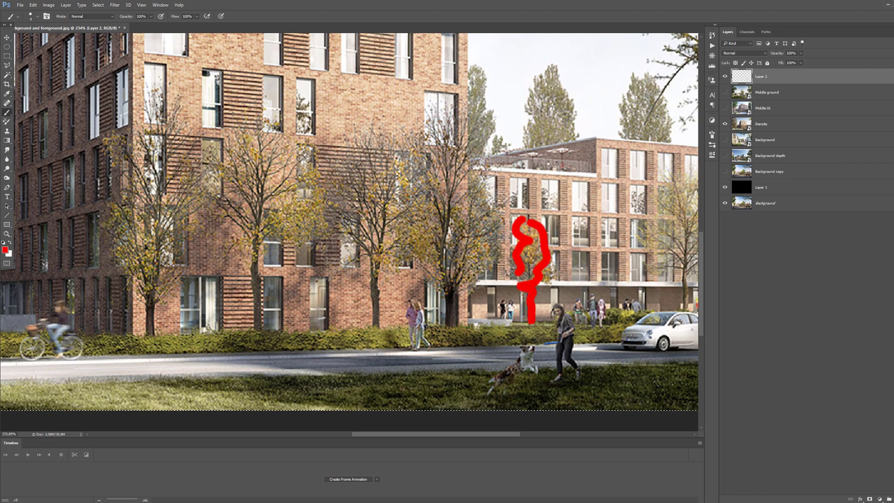
# Draw a straight red vertical line down the brick building's edge nearest the background building, and clear the strokes from Layer 2
pyautogui.click(469, 62)
pyautogui.keyDown('shift'); pyautogui.click(470, 344); pyautogui.keyUp('shift')
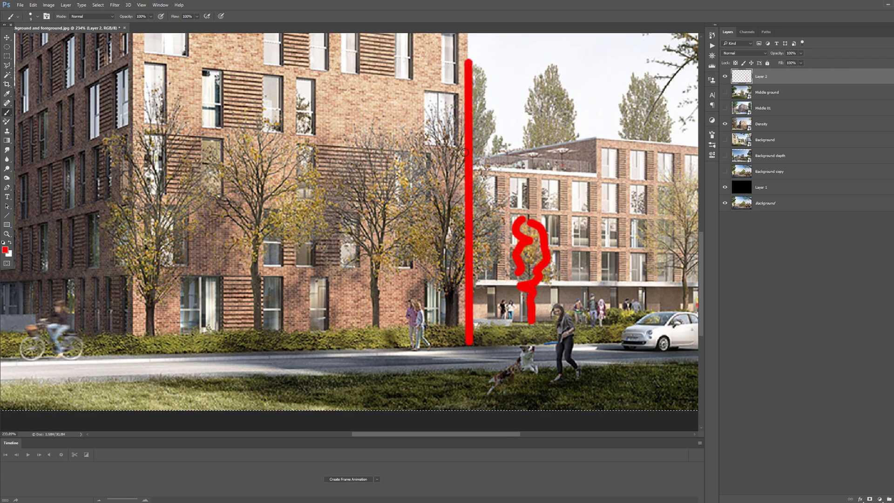
pyautogui.moveTo(454, 168)
pyautogui.mouseDown()
pyautogui.moveTo(371, 173)
pyautogui.moveTo(579, 178)
pyautogui.mouseUp()
pyautogui.press('Delete')
pyautogui.scroll(-3, 486, 201)
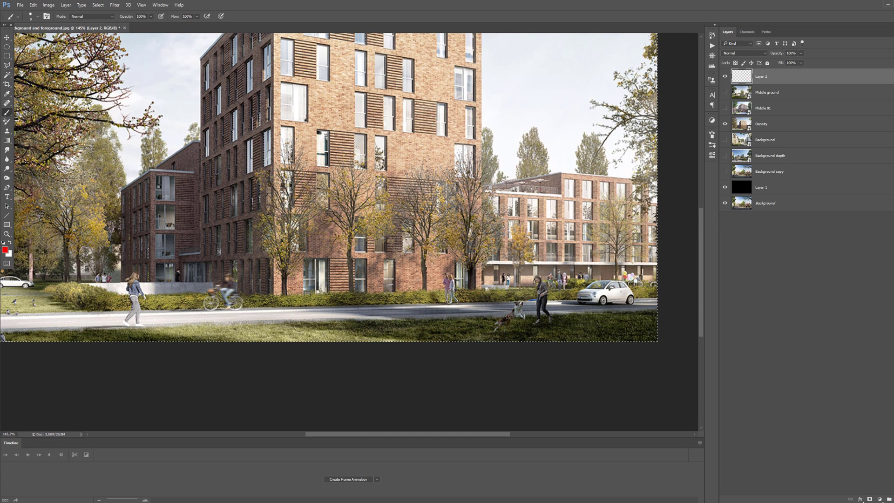
# Trace the treetops rising behind the background building in red, and clear the strokes from Layer 2
pyautogui.moveTo(514, 193); pyautogui.dragTo(552, 191)
pyautogui.press('Delete')
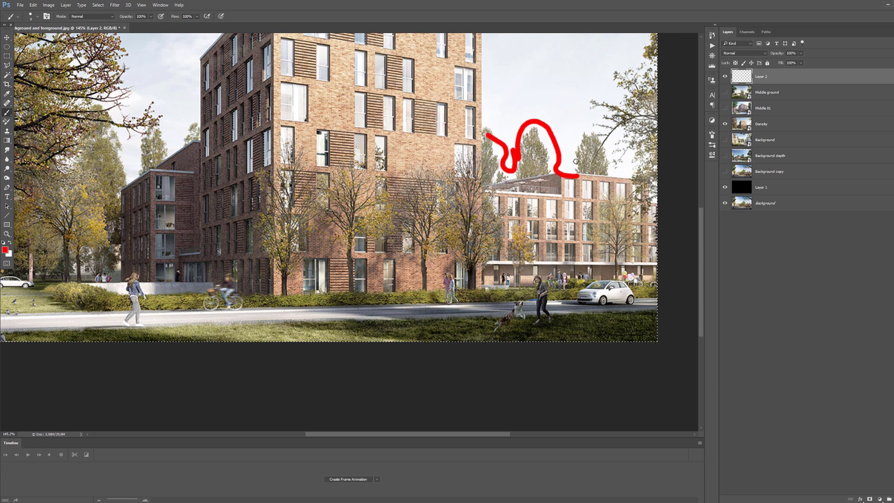
pyautogui.scroll(-2, 603, 178)
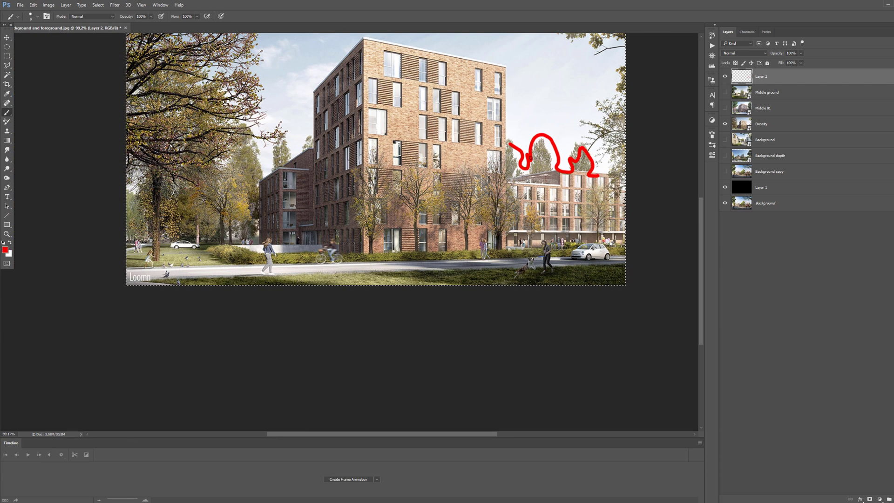
pyautogui.press('Delete')
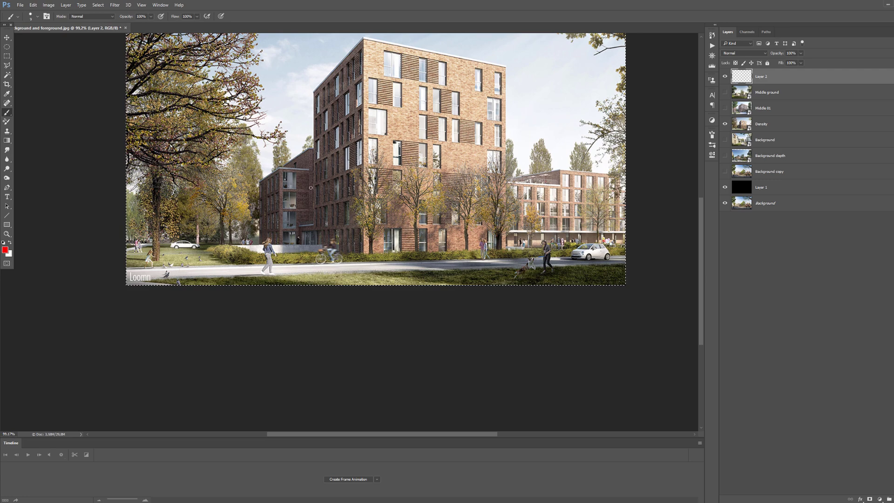
# Draw a wavy red line across the full width of the rendering at the background roof level, and undo it
pyautogui.moveTo(520, 171)
pyautogui.mouseDown()
pyautogui.moveTo(610, 165)
pyautogui.moveTo(291, 168)
pyautogui.mouseUp()
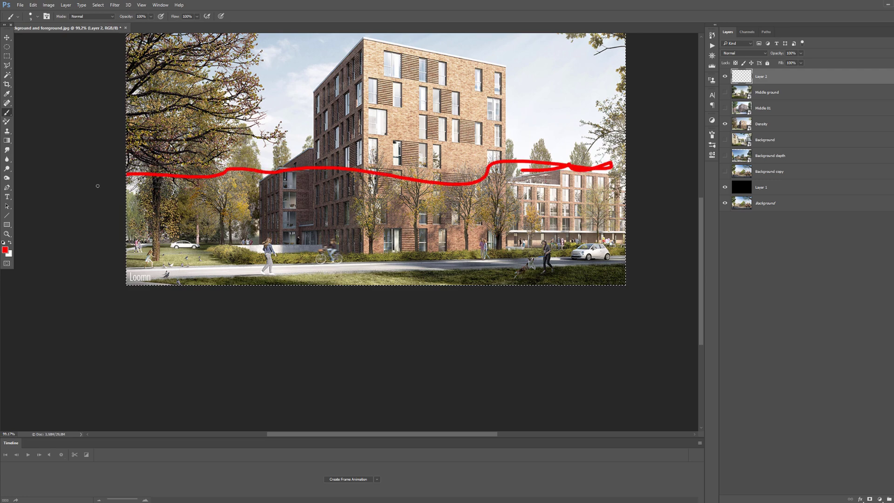
pyautogui.scroll(7, 232, 248)
pyautogui.scroll(-5, 217, 238)
pyautogui.scroll(-2, 381, 182)
pyautogui.hotkey('ctrl', 'z')
# Hide the Density layer, show the Middle ground layer, and make Layer 2 active with a thicker brush
pyautogui.click(725, 124)
pyautogui.click(725, 92)
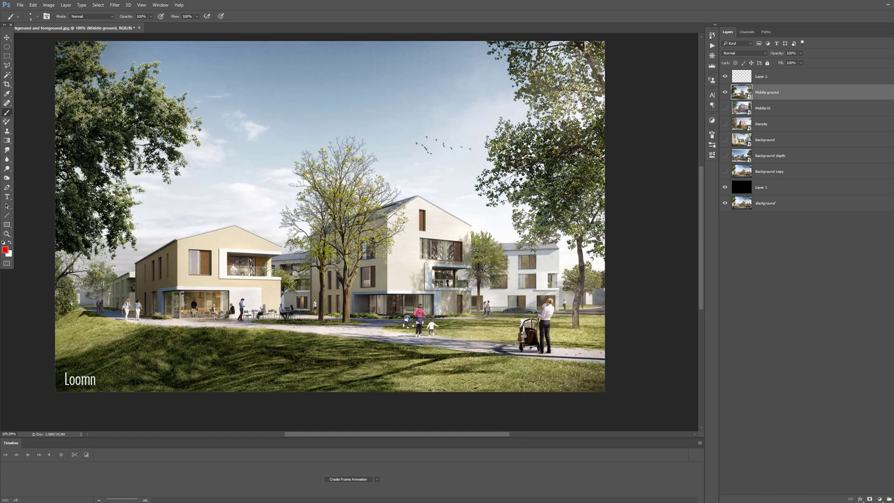
pyautogui.scroll(-1, 290, 247)
pyautogui.keyDown('alt'); pyautogui.rightClick(234, 302); pyautogui.keyUp('alt')
pyautogui.click(233, 302)
pyautogui.press('Escape')
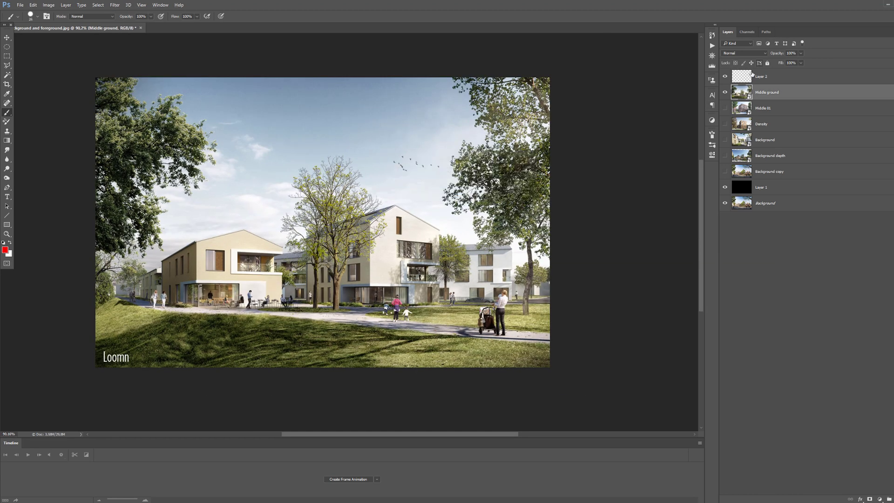
pyautogui.click(752, 74)
# Outline the foreground tree's crown and the grassy foreground with thick red strokes, and clear the strokes from Layer 2
pyautogui.moveTo(158, 110)
pyautogui.mouseDown()
pyautogui.moveTo(179, 184)
pyautogui.moveTo(112, 246)
pyautogui.mouseUp()
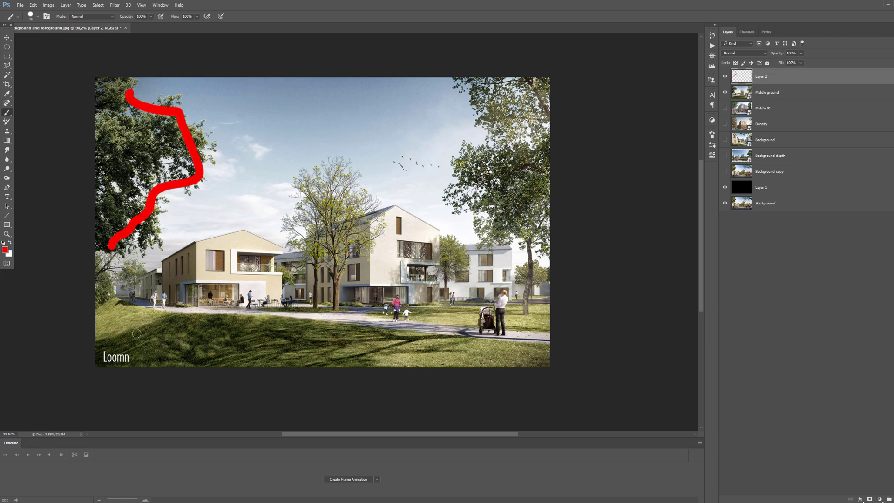
pyautogui.moveTo(138, 336)
pyautogui.mouseDown()
pyautogui.moveTo(234, 302)
pyautogui.moveTo(410, 342)
pyautogui.mouseUp()
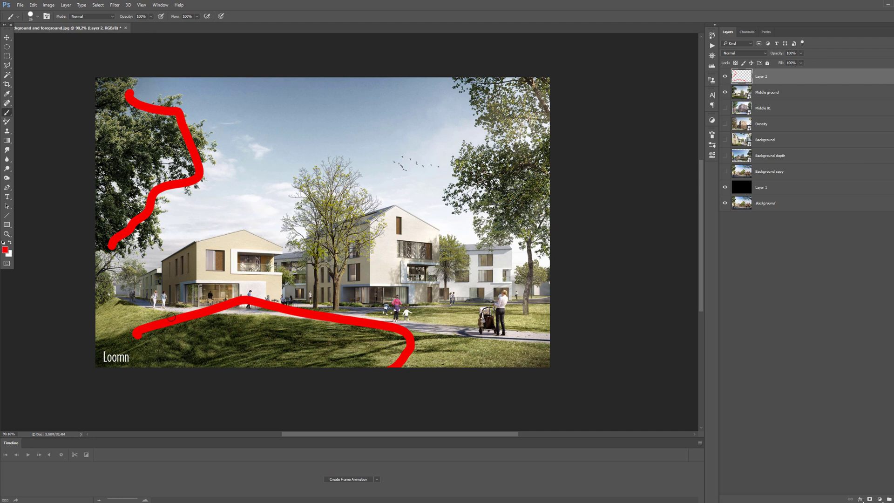
pyautogui.moveTo(208, 312); pyautogui.dragTo(514, 336)
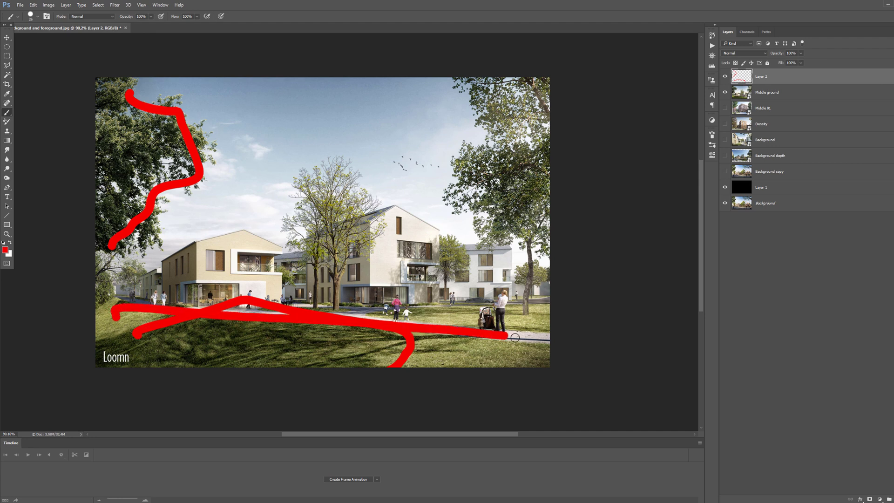
pyautogui.moveTo(257, 366)
pyautogui.mouseDown()
pyautogui.moveTo(124, 317)
pyautogui.moveTo(535, 371)
pyautogui.mouseUp()
pyautogui.moveTo(269, 304)
pyautogui.mouseDown()
pyautogui.moveTo(333, 216)
pyautogui.moveTo(315, 325)
pyautogui.moveTo(154, 305)
pyautogui.mouseUp()
pyautogui.hotkey('ctrl', 'a')
pyautogui.press('Delete')
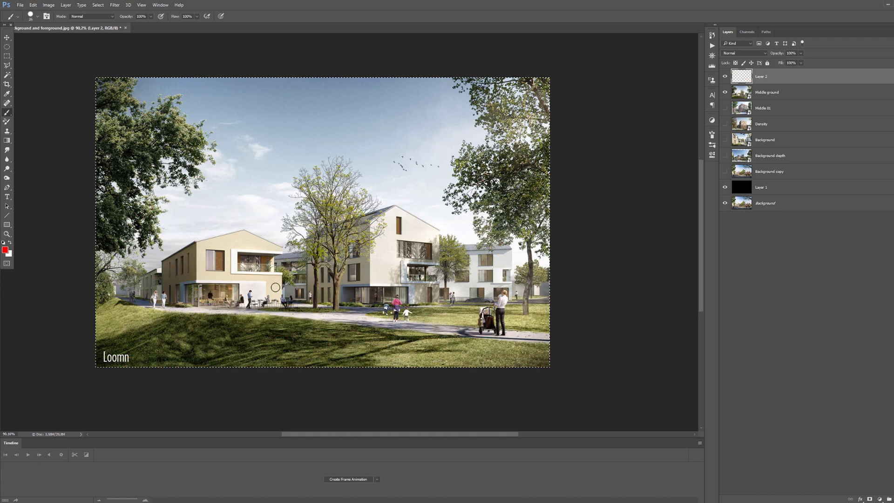
# Outline the tree between the gabled house and the white building in red, dot both facades, and clear the strokes from Layer 2
pyautogui.scroll(5, 433, 246)
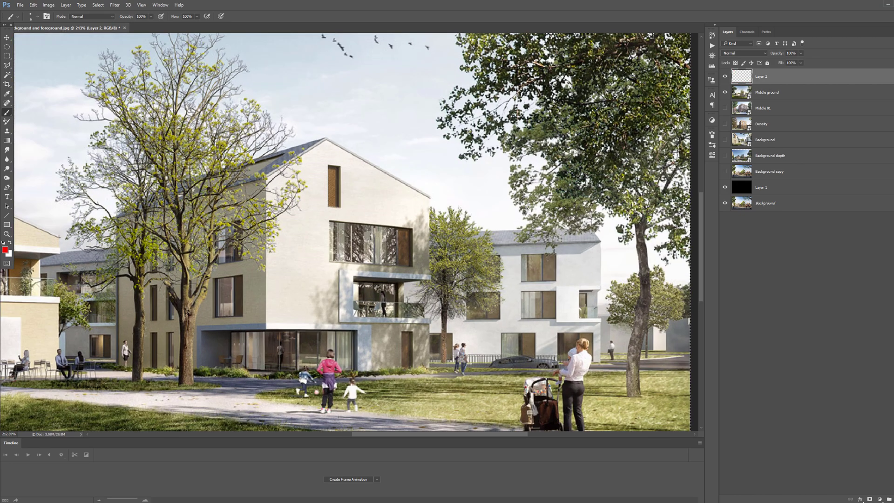
pyautogui.scroll(1, 438, 226)
pyautogui.moveTo(432, 197); pyautogui.dragTo(426, 236)
pyautogui.moveTo(491, 217); pyautogui.dragTo(453, 327)
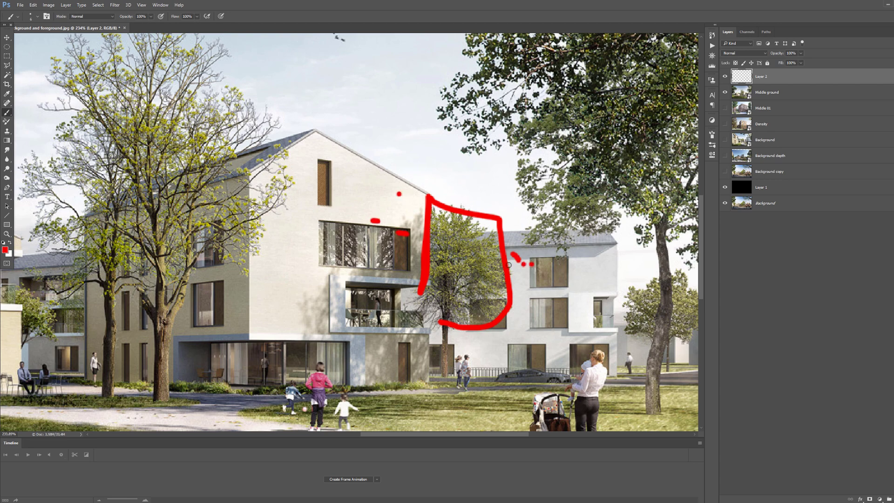
pyautogui.hotkey('ctrl', 'a')
pyautogui.press('Delete')
pyautogui.scroll(-3, 536, 259)
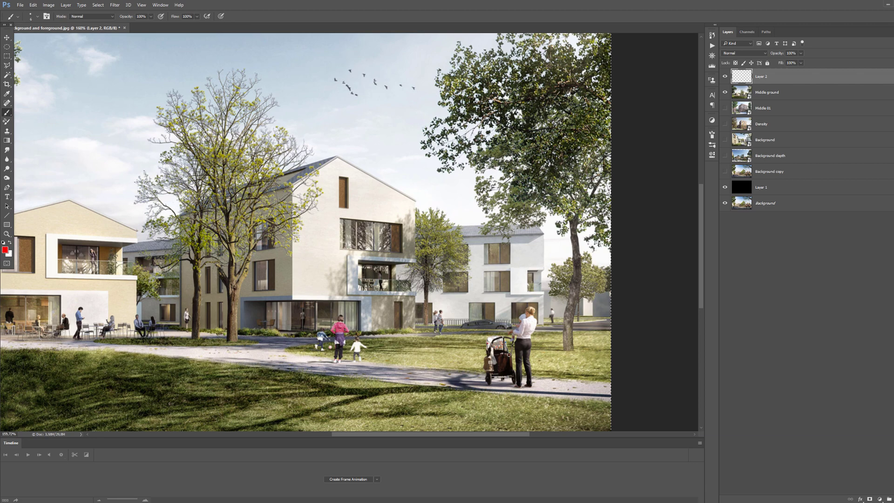
# Mark the sunlit lawn behind the path with horizontal red strokes, and clear the strokes from Layer 2
pyautogui.moveTo(546, 342); pyautogui.dragTo(319, 342)
pyautogui.scroll(-3, 475, 336)
pyautogui.moveTo(446, 332)
pyautogui.mouseDown()
pyautogui.moveTo(417, 334)
pyautogui.moveTo(433, 343)
pyautogui.mouseUp()
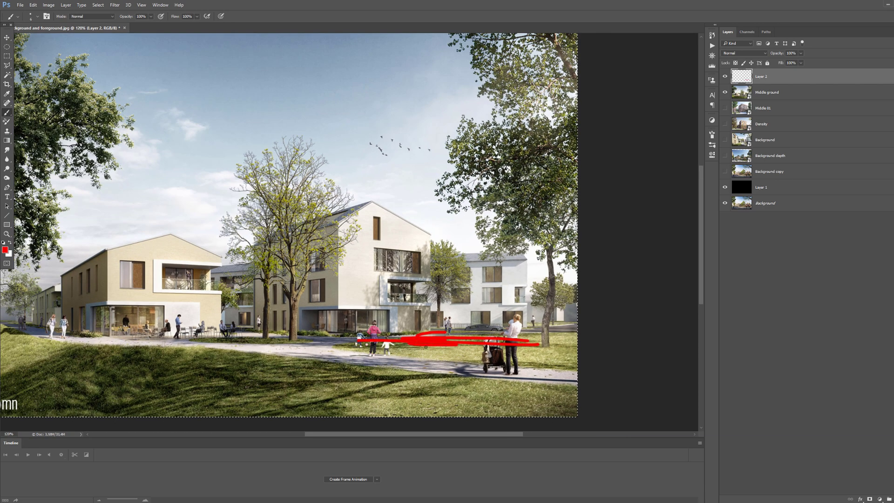
pyautogui.press('Delete')
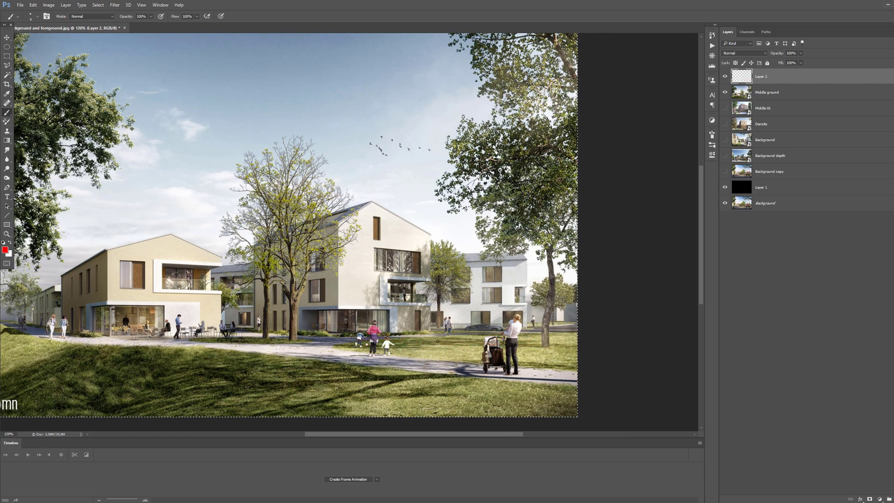
# Trace the tree shadow's edge on the gabled house's facade in red, and outline the upper window band and the balcony railing
pyautogui.scroll(5, 414, 330)
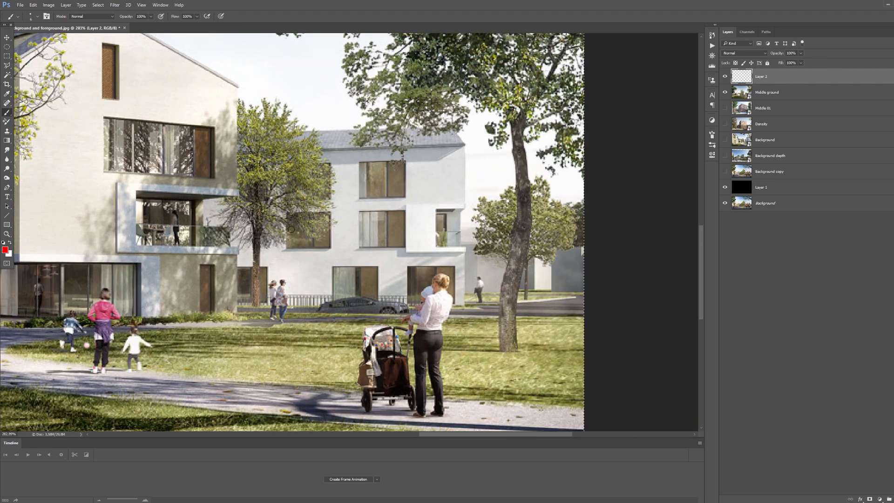
pyautogui.moveTo(239, 124)
pyautogui.mouseDown()
pyautogui.moveTo(219, 150)
pyautogui.moveTo(109, 183)
pyautogui.moveTo(104, 222)
pyautogui.moveTo(202, 321)
pyautogui.moveTo(238, 326)
pyautogui.mouseUp()
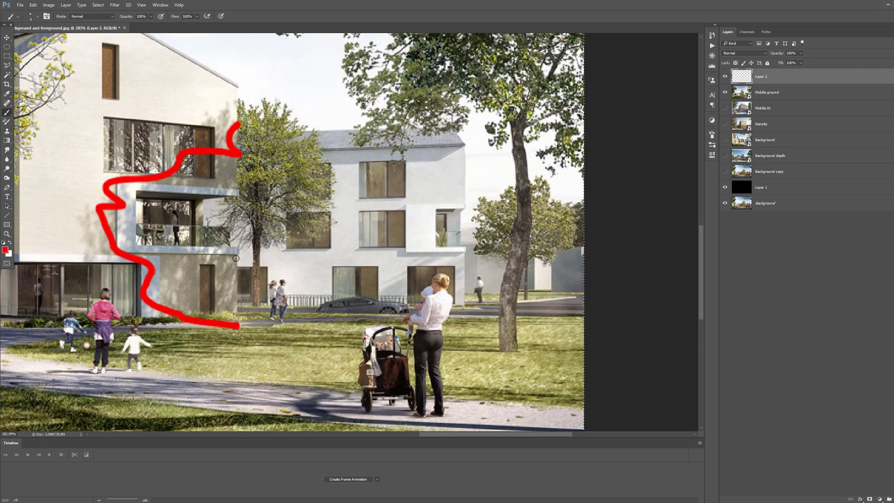
pyautogui.scroll(-4, 338, 211)
pyautogui.moveTo(156, 179); pyautogui.dragTo(319, 185)
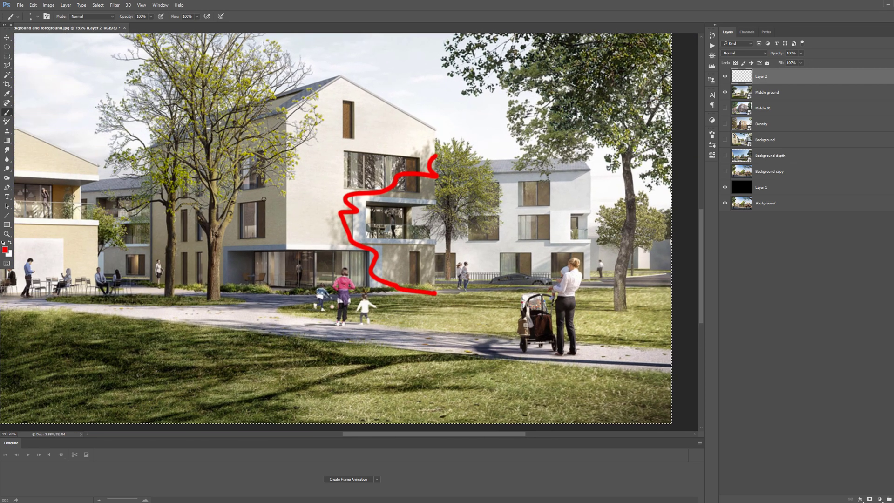
pyautogui.moveTo(186, 214); pyautogui.dragTo(316, 221)
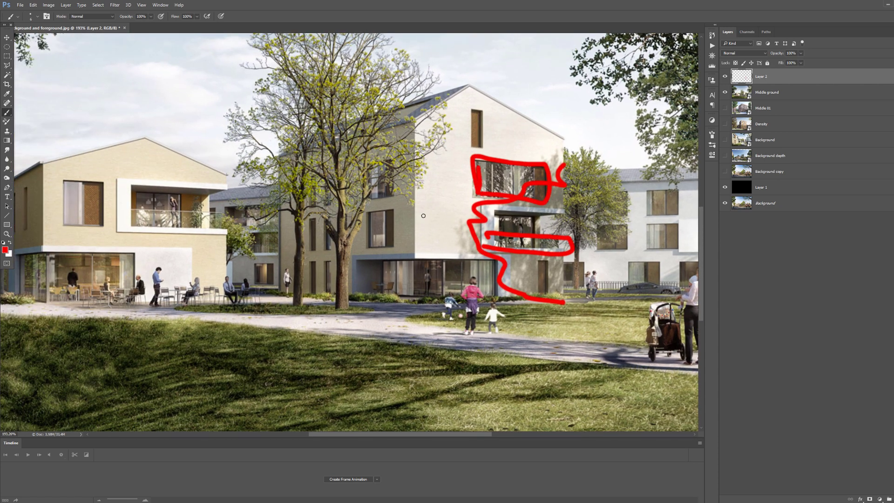
pyautogui.scroll(-4, 429, 220)
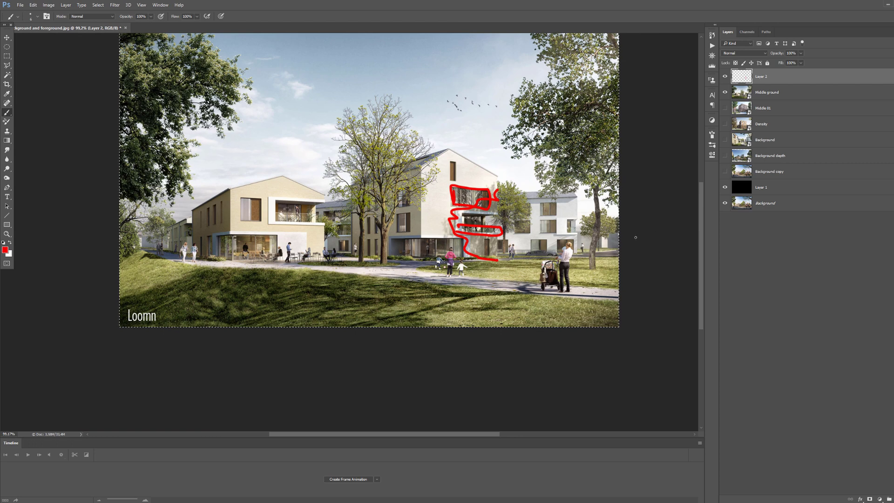
# Deselect, delete the annotation layer Layer 2, and add a new empty layer above the Middle ground layer
pyautogui.hotkey('ctrl', 'd')
pyautogui.press('Delete')
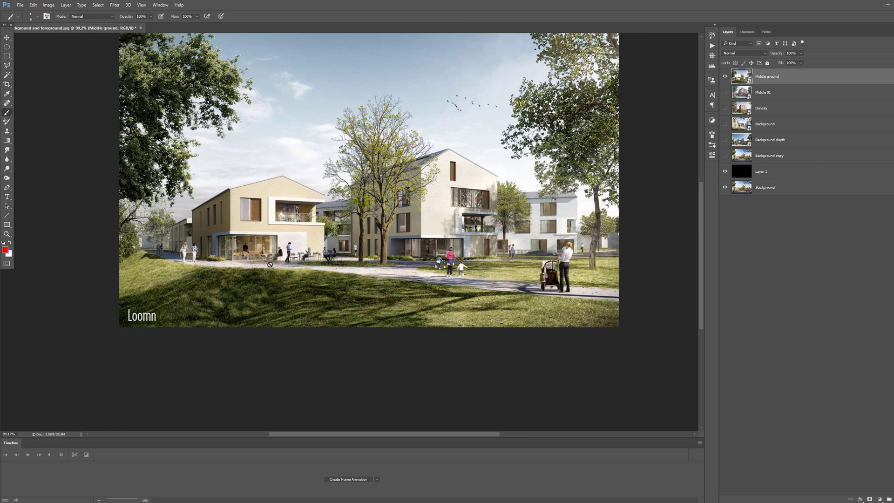
pyautogui.scroll(3, 270, 265)
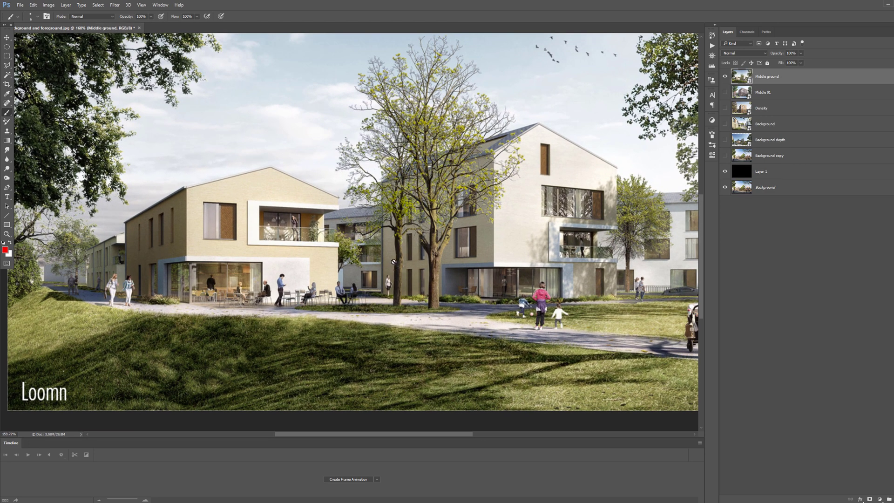
pyautogui.scroll(-1, 394, 262)
pyautogui.click(399, 291)
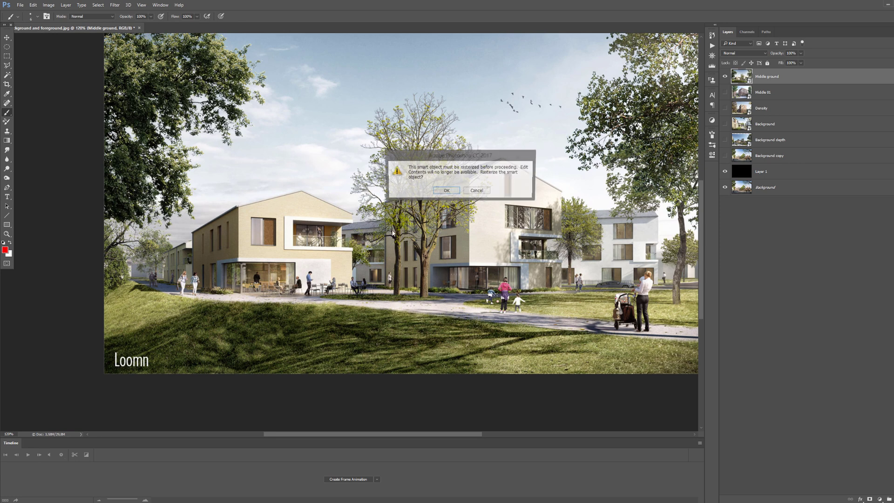
pyautogui.click(445, 191)
pyautogui.hotkey('ctrl', 'shift', 'alt', 'n')
# Mark the central trees' base and trunk in red, outline the gabled facades and the shaded side wall, and clear the strokes from Layer 2
pyautogui.moveTo(367, 293); pyautogui.dragTo(424, 302)
pyautogui.moveTo(428, 293); pyautogui.dragTo(422, 125)
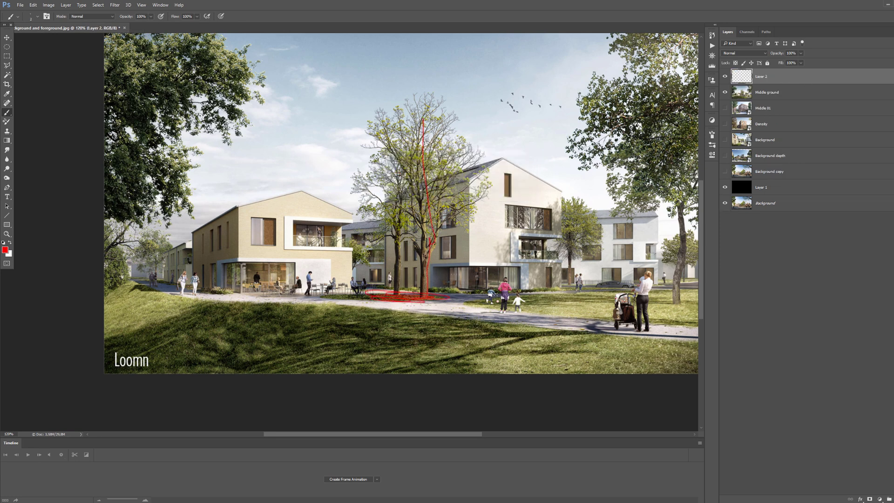
pyautogui.moveTo(421, 170); pyautogui.dragTo(427, 170)
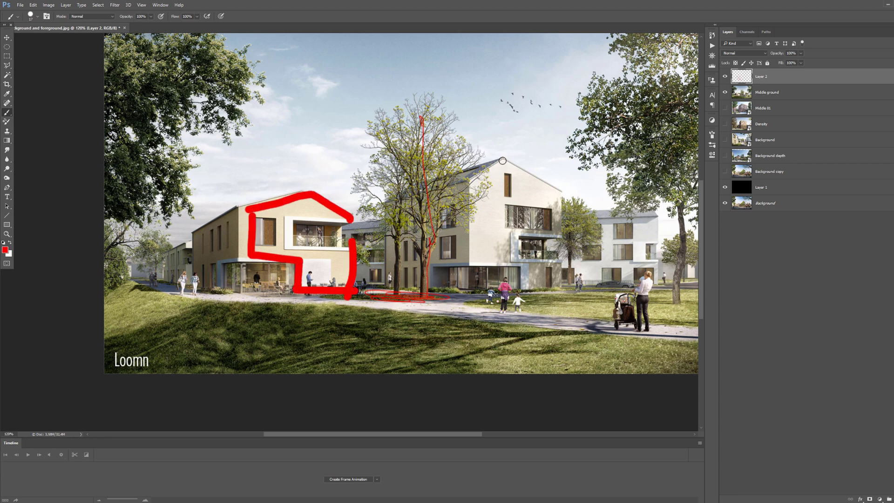
pyautogui.moveTo(449, 217)
pyautogui.mouseDown()
pyautogui.moveTo(547, 284)
pyautogui.moveTo(552, 201)
pyautogui.mouseUp()
pyautogui.moveTo(422, 210); pyautogui.dragTo(420, 211)
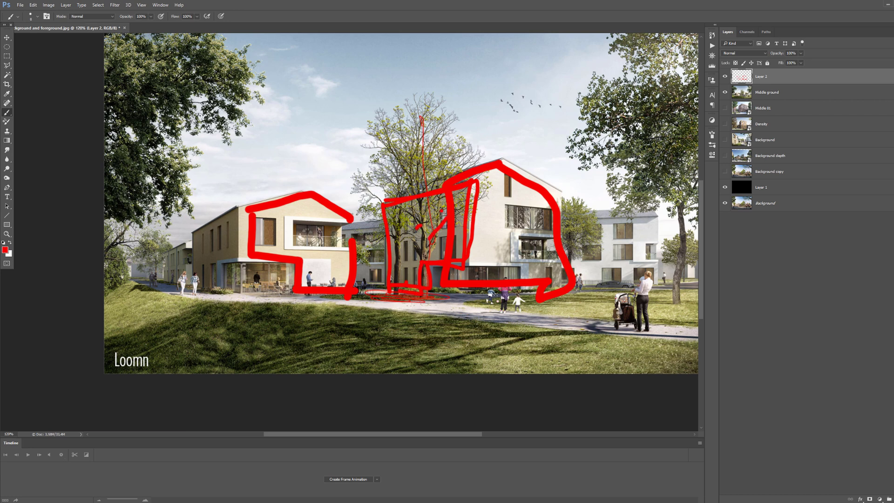
pyautogui.hotkey('ctrl', 'a')
pyautogui.press('Delete')
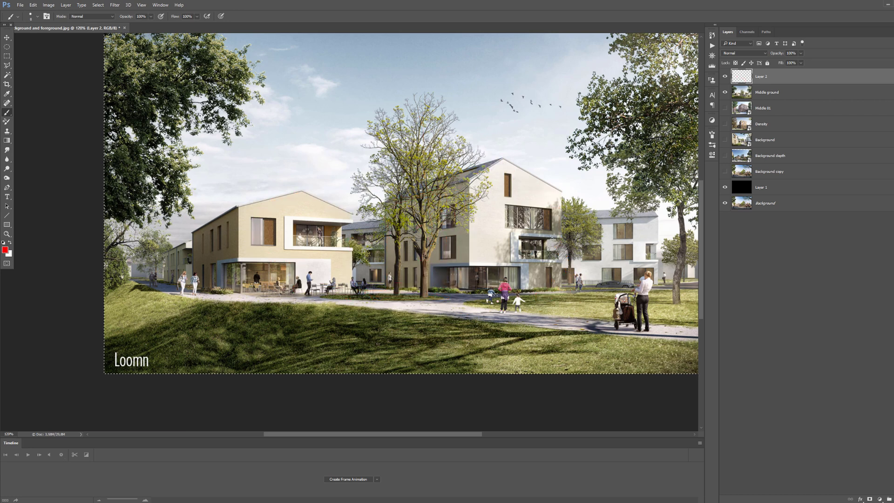
# Outline the small tree beside the balcony in red, draw a horizontal stroke across the seated people, clear Layer 2, and deselect
pyautogui.scroll(12, 344, 247)
pyautogui.moveTo(346, 243)
pyautogui.mouseDown()
pyautogui.moveTo(406, 235)
pyautogui.moveTo(413, 280)
pyautogui.moveTo(379, 309)
pyautogui.moveTo(371, 246)
pyautogui.mouseUp()
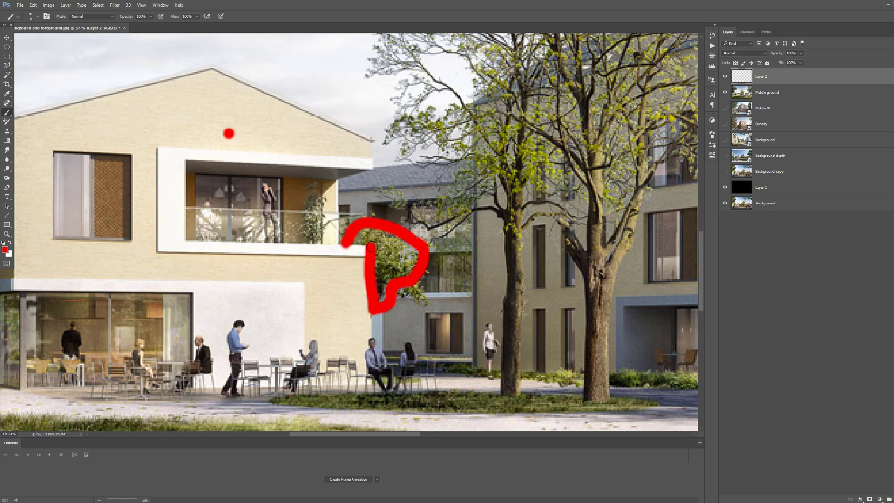
pyautogui.keyDown('alt'); pyautogui.rightClick(417, 328); pyautogui.keyUp('alt')
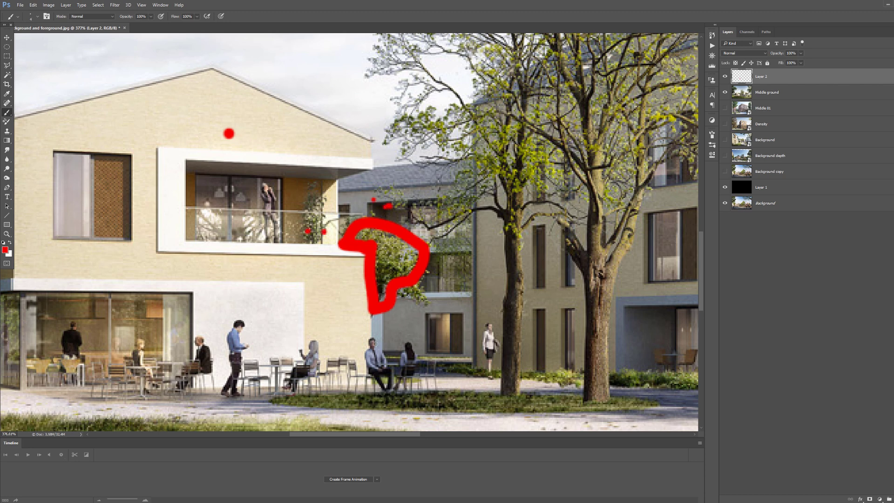
pyautogui.moveTo(413, 351); pyautogui.dragTo(392, 360)
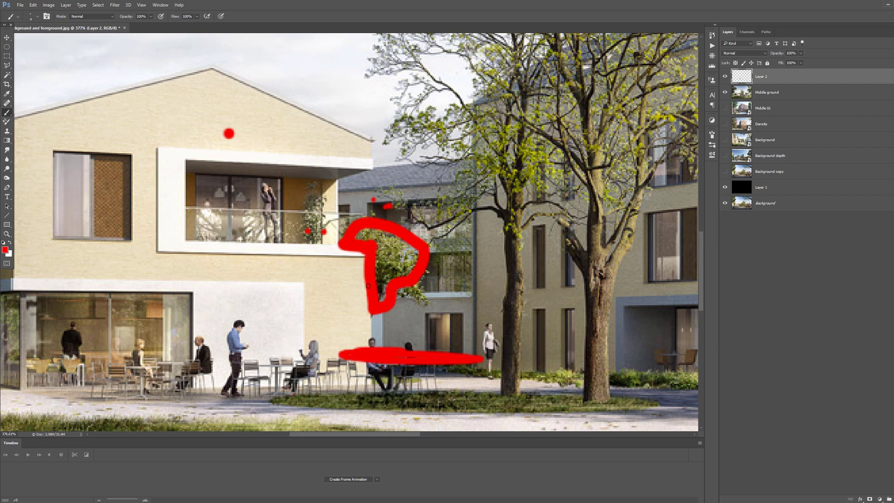
pyautogui.hotkey('ctrl', 'a')
pyautogui.press('Delete')
pyautogui.scroll(-12, 280, 259)
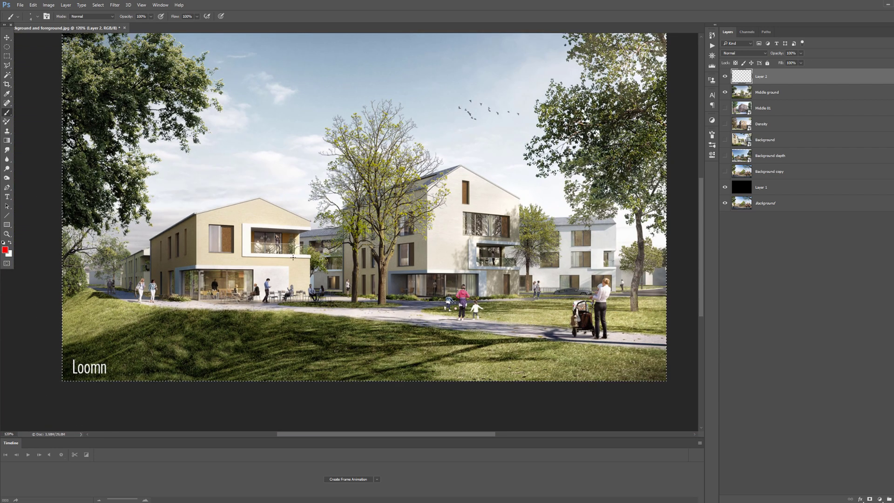
pyautogui.hotkey('ctrl', 'd')
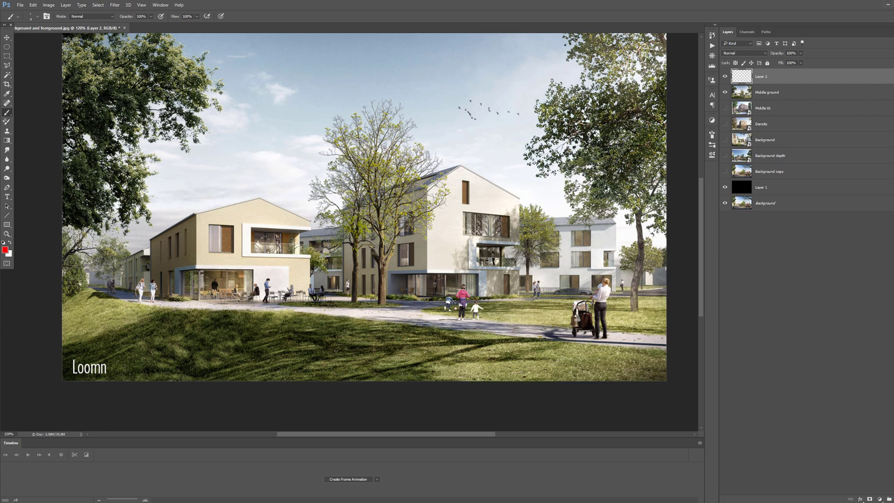
pyautogui.scroll(1, 351, 280)
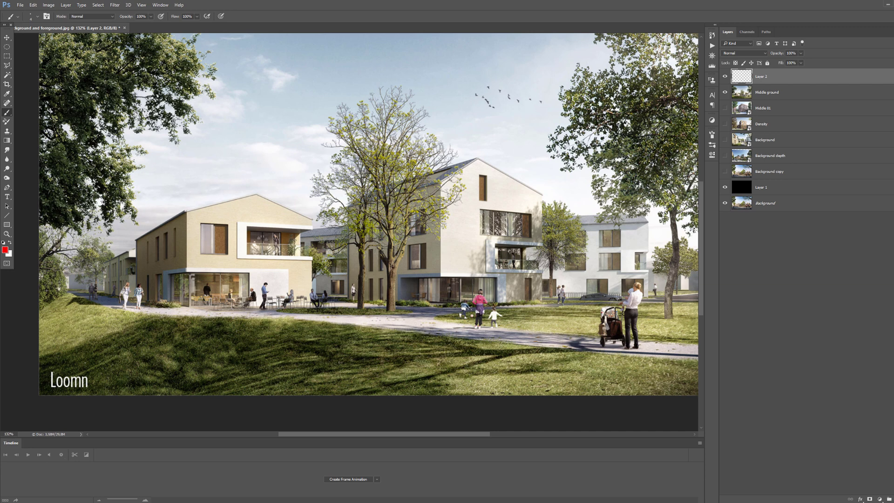
pyautogui.click(163, 487)
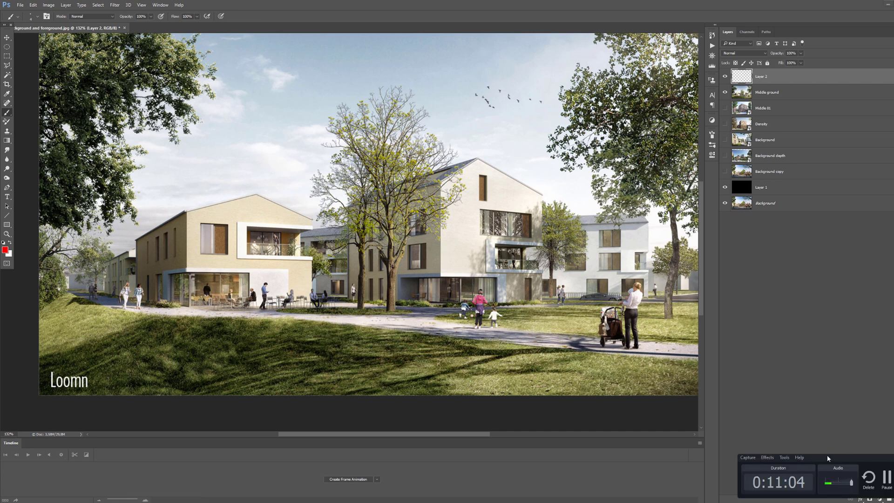
pyautogui.click(888, 478)
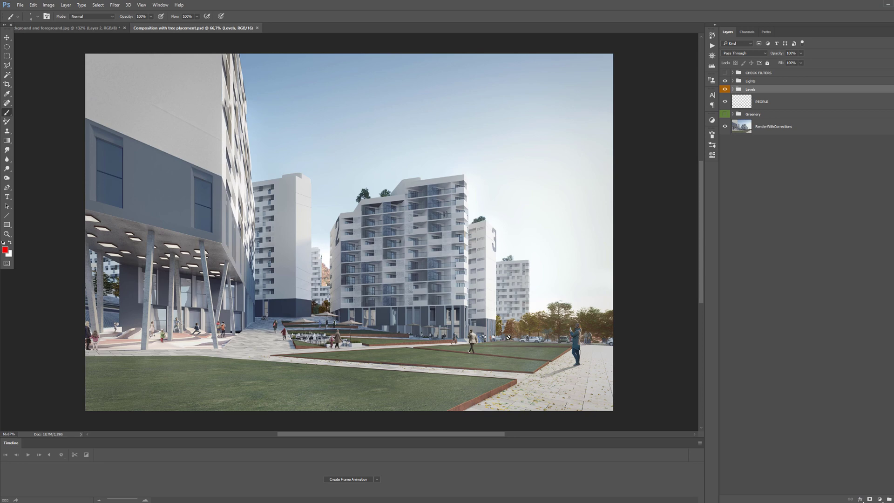
# Select and expand the Greenery layer group in Composition with tree placement.psd
pyautogui.click(747, 115)
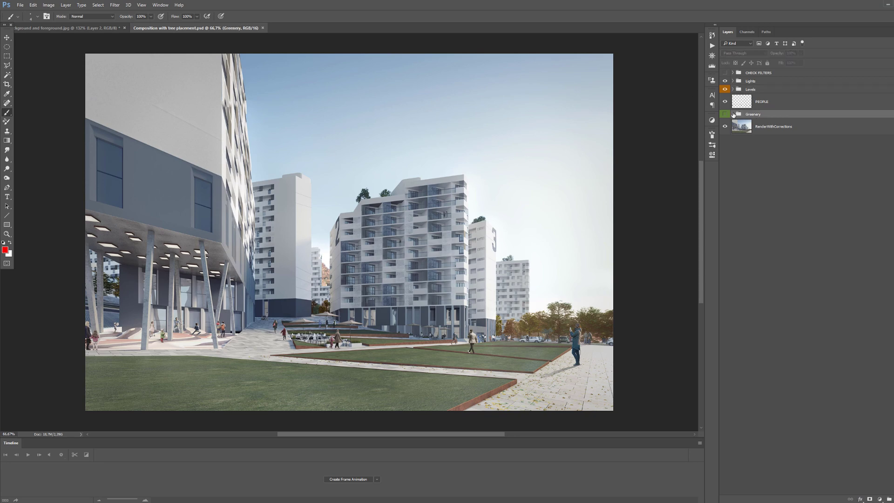
pyautogui.click(733, 113)
pyautogui.scroll(3, 307, 248)
pyautogui.scroll(-4, 307, 248)
pyautogui.press('v')
pyautogui.scroll(3, 319, 253)
pyautogui.scroll(-3, 380, 254)
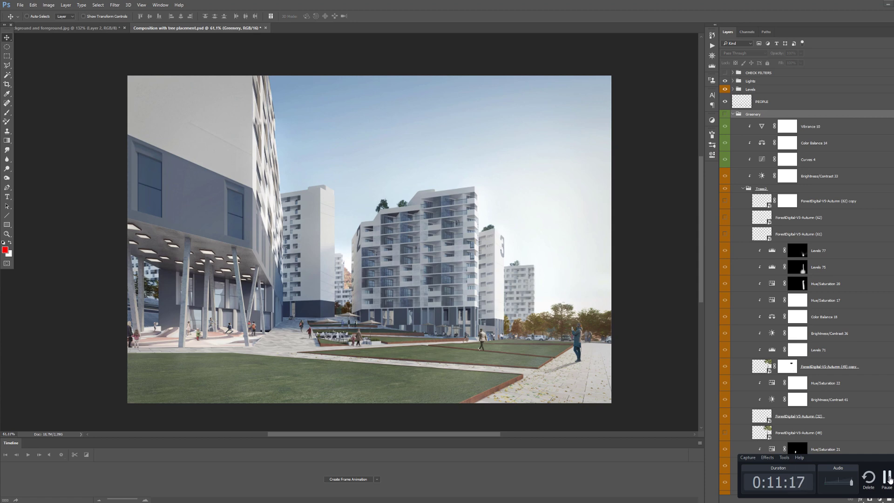
pyautogui.click(888, 478)
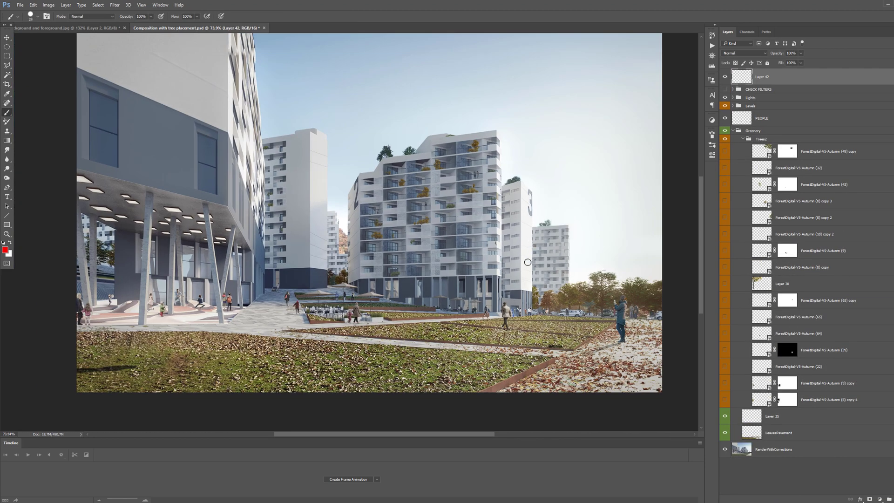
# Trace a wavy red line beside the open sky, circle the plaza with an arrow pointing to it, and mark the gap between the towers
pyautogui.hotkey('ctrl', '0')
pyautogui.moveTo(635, 122)
pyautogui.mouseDown()
pyautogui.moveTo(583, 241)
pyautogui.moveTo(637, 343)
pyautogui.mouseUp()
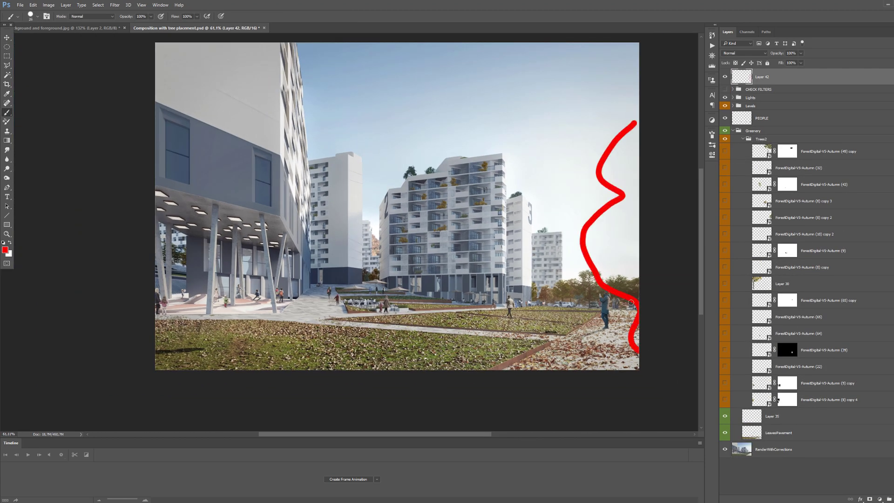
pyautogui.moveTo(589, 98)
pyautogui.mouseDown()
pyautogui.moveTo(441, 226)
pyautogui.moveTo(274, 253)
pyautogui.moveTo(447, 230)
pyautogui.mouseUp()
pyautogui.scroll(5, 374, 257)
pyautogui.moveTo(357, 255); pyautogui.dragTo(352, 256)
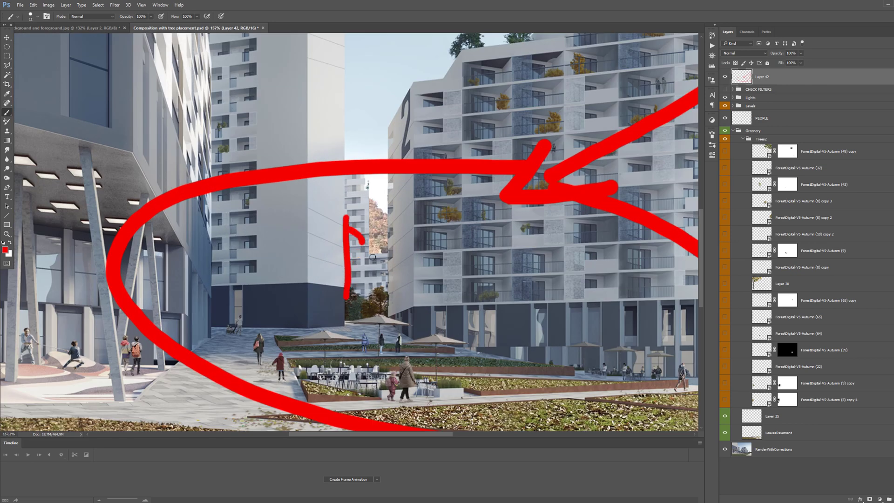
pyautogui.moveTo(385, 207); pyautogui.dragTo(387, 303)
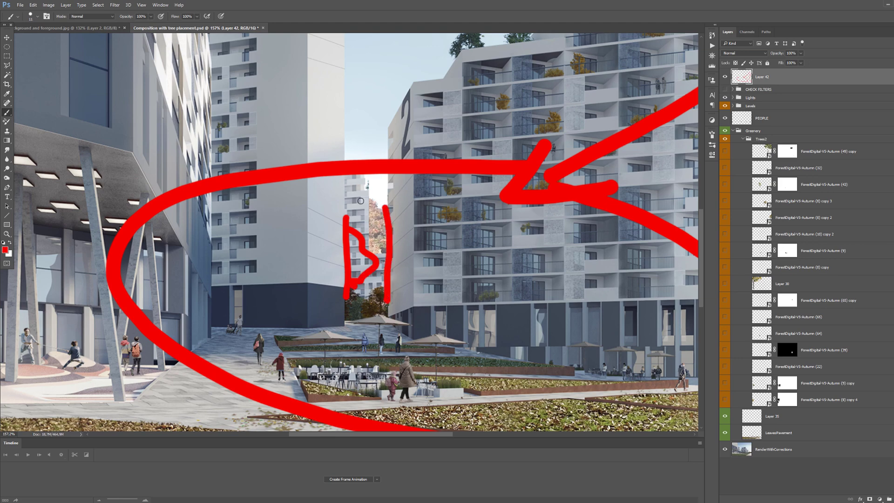
pyautogui.moveTo(356, 238); pyautogui.dragTo(356, 281)
# Cover the foreground tower with thick red strokes and a long vertical line, and clear all strokes from Layer 42
pyautogui.scroll(-10, 396, 257)
pyautogui.moveTo(272, 325); pyautogui.dragTo(289, 325)
pyautogui.moveTo(229, 344)
pyautogui.mouseDown()
pyautogui.moveTo(222, 199)
pyautogui.moveTo(250, 44)
pyautogui.moveTo(295, 68)
pyautogui.moveTo(190, 146)
pyautogui.moveTo(198, 71)
pyautogui.moveTo(245, 100)
pyautogui.mouseUp()
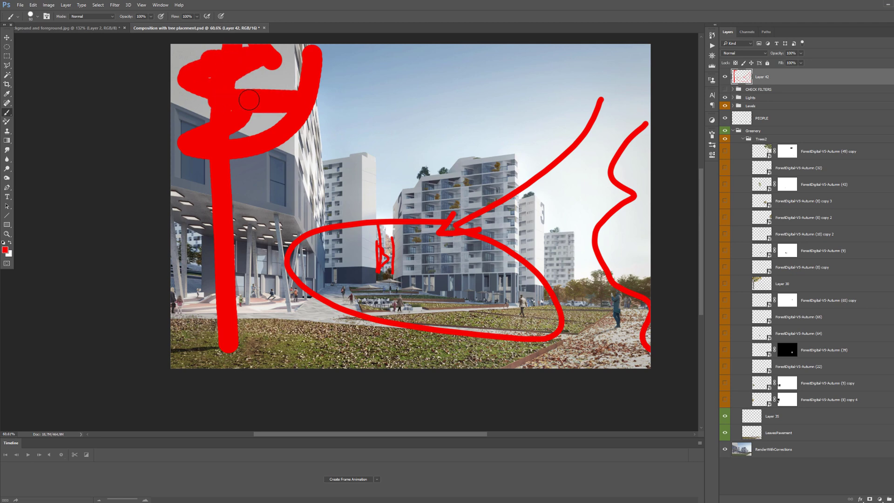
pyautogui.keyDown('alt'); pyautogui.rightClick(611, 324); pyautogui.keyUp('alt')
pyautogui.hotkey('ctrl', 'a')
pyautogui.press('Delete')
# Frame the rendering's edges in red, add a vertical stroke beside the standing figure, and clear the strokes from Layer 42
pyautogui.keyDown('alt'); pyautogui.scroll(-2, 452, 240); pyautogui.keyUp('alt')
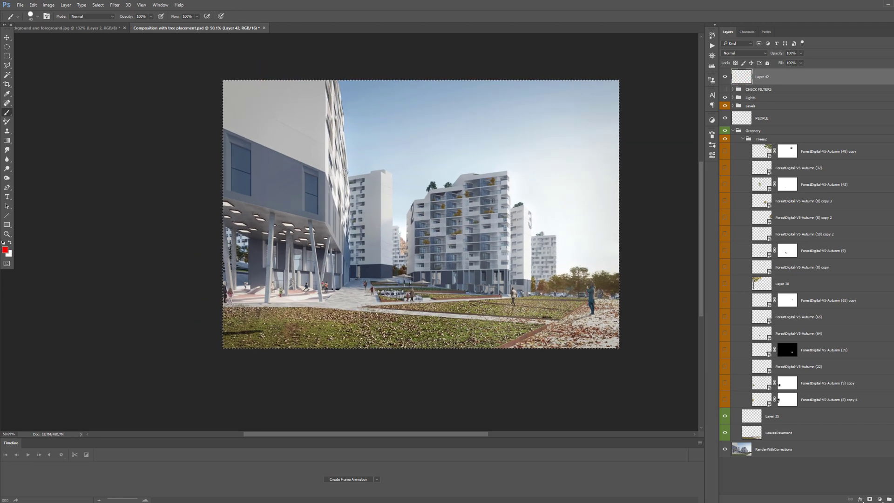
pyautogui.moveTo(243, 336)
pyautogui.mouseDown()
pyautogui.moveTo(351, 86)
pyautogui.moveTo(628, 92)
pyautogui.moveTo(610, 376)
pyautogui.mouseUp()
pyautogui.moveTo(201, 340); pyautogui.dragTo(676, 346)
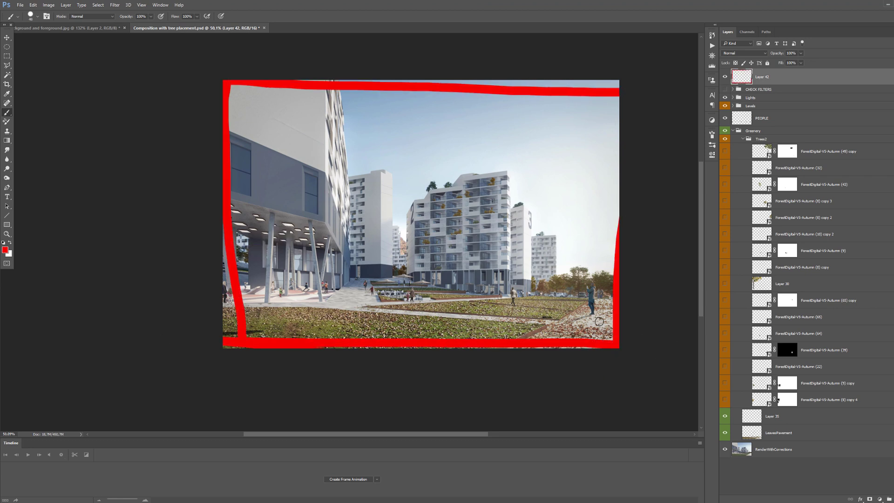
pyautogui.moveTo(585, 328); pyautogui.dragTo(593, 161)
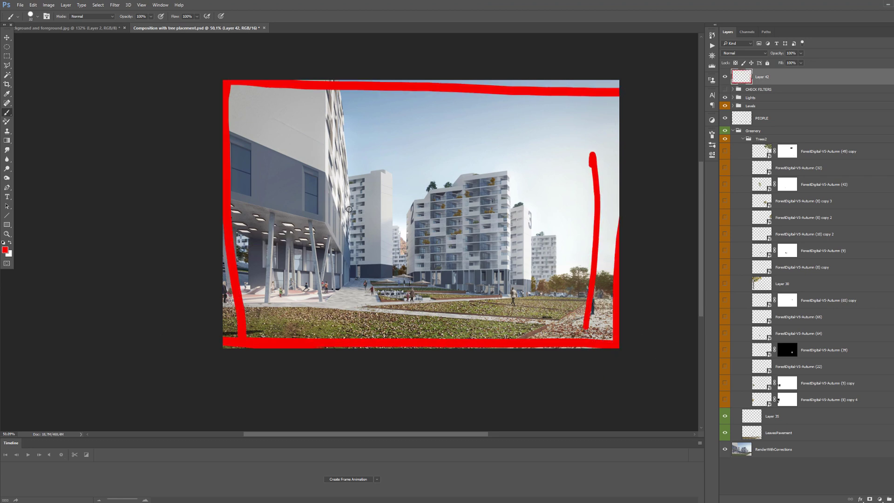
pyautogui.hotkey('ctrl', 'a')
pyautogui.press('Delete')
# Show the large foreground tree on the layer ForestDigital-V5-Autumn (49) copy and select that layer
pyautogui.click(725, 151)
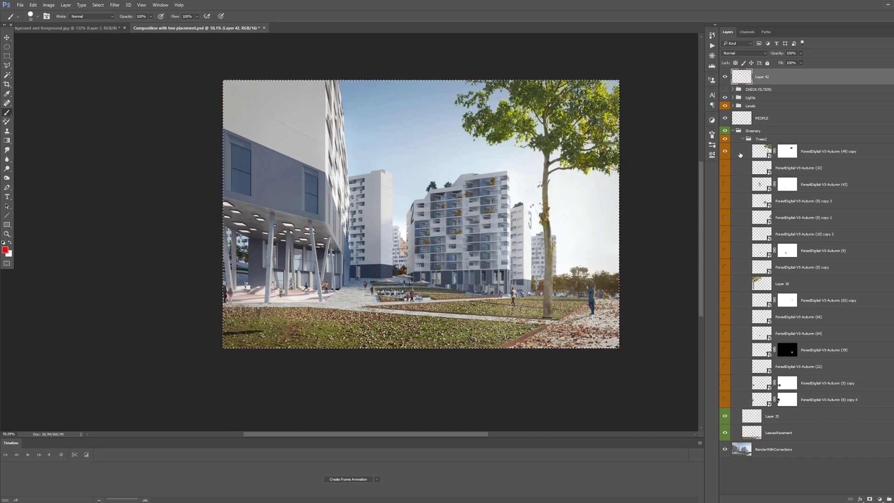
pyautogui.click(736, 152)
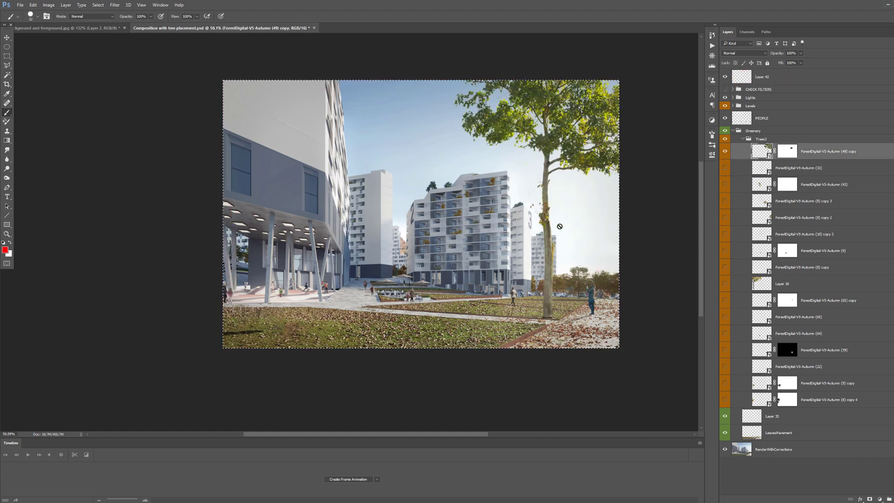
pyautogui.scroll(1, 547, 226)
# On Layer 42, loop around the towers in red, add two vertical lines and a horizontal line dividing the image, and clear the strokes
pyautogui.hotkey('alt', '.')
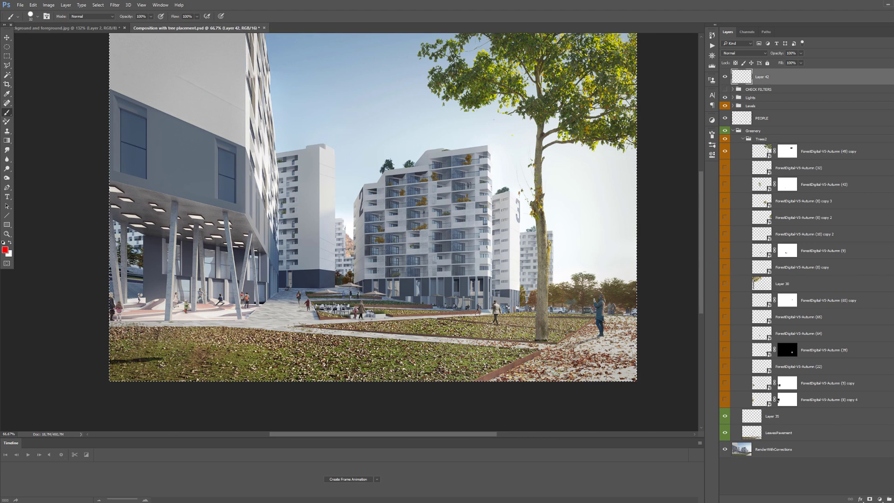
pyautogui.moveTo(410, 326)
pyautogui.mouseDown()
pyautogui.moveTo(530, 207)
pyautogui.moveTo(238, 144)
pyautogui.mouseUp()
pyautogui.moveTo(200, 193)
pyautogui.mouseDown()
pyautogui.moveTo(461, 291)
pyautogui.moveTo(251, 163)
pyautogui.mouseUp()
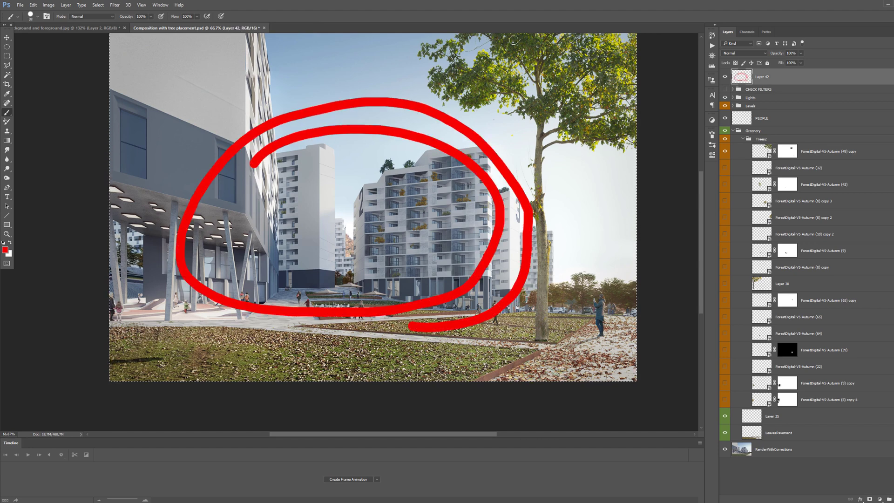
pyautogui.moveTo(512, 40); pyautogui.dragTo(527, 378)
pyautogui.moveTo(259, 37); pyautogui.dragTo(264, 378)
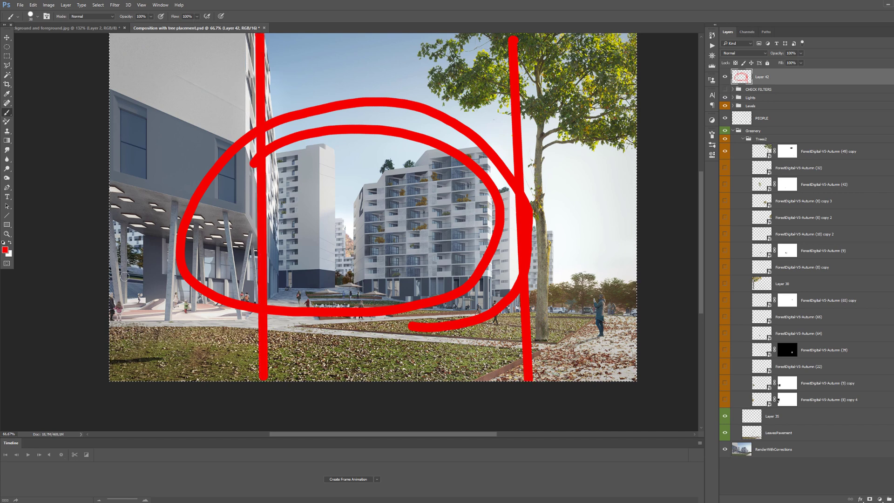
pyautogui.moveTo(122, 278); pyautogui.dragTo(636, 300)
pyautogui.moveTo(372, 156); pyautogui.dragTo(216, 192)
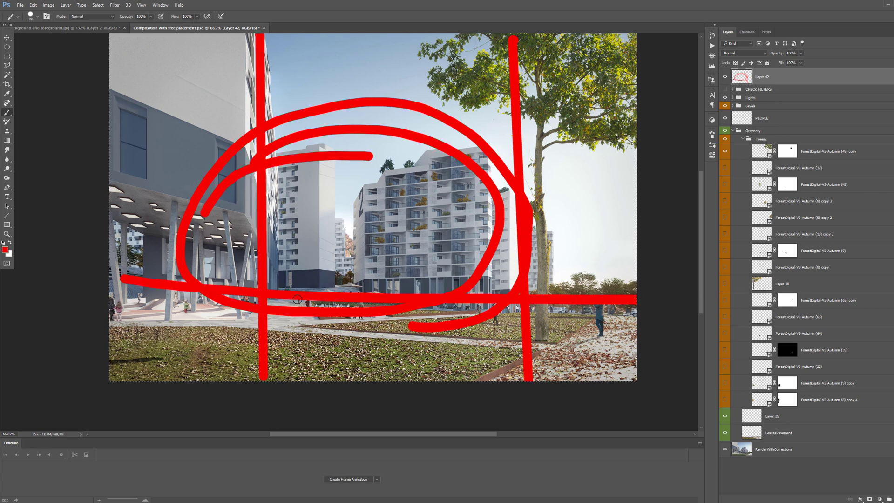
pyautogui.press('Delete')
# Show the bare tree on the layer ForestDigital-V5-Autumn (32) behind the foreground trunk, and make Layer 42 active again
pyautogui.click(739, 168)
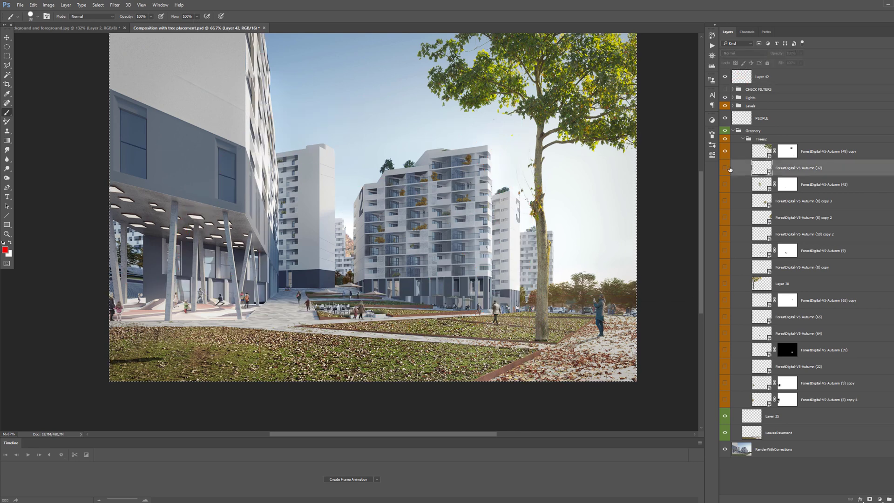
pyautogui.click(725, 168)
pyautogui.press('v')
pyautogui.scroll(3, 513, 283)
pyautogui.scroll(3, 513, 282)
pyautogui.click(748, 79)
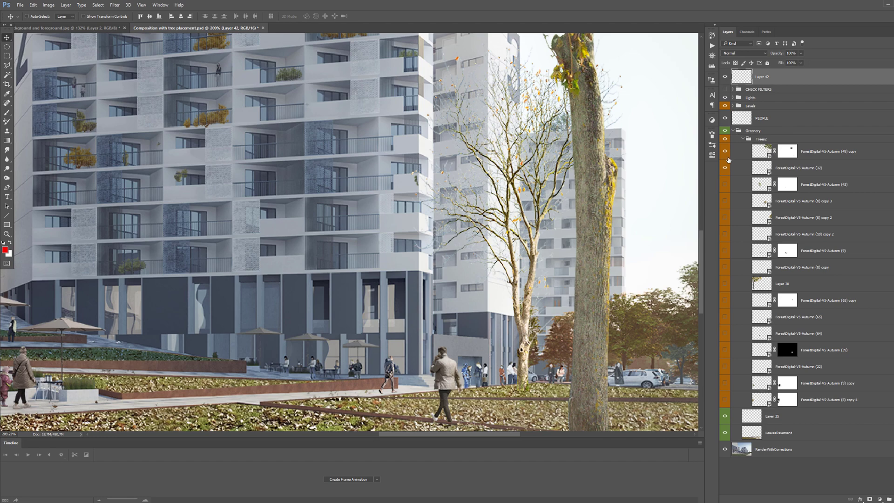
pyautogui.scroll(-4, 552, 159)
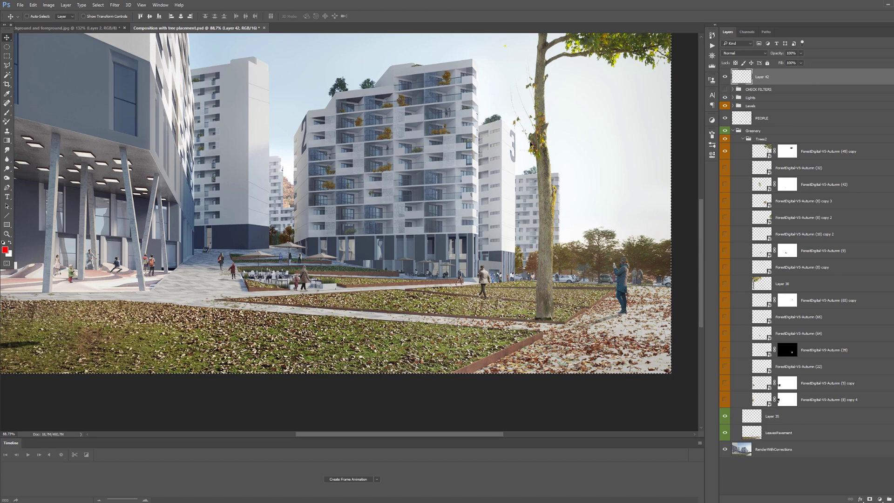
pyautogui.click(725, 167)
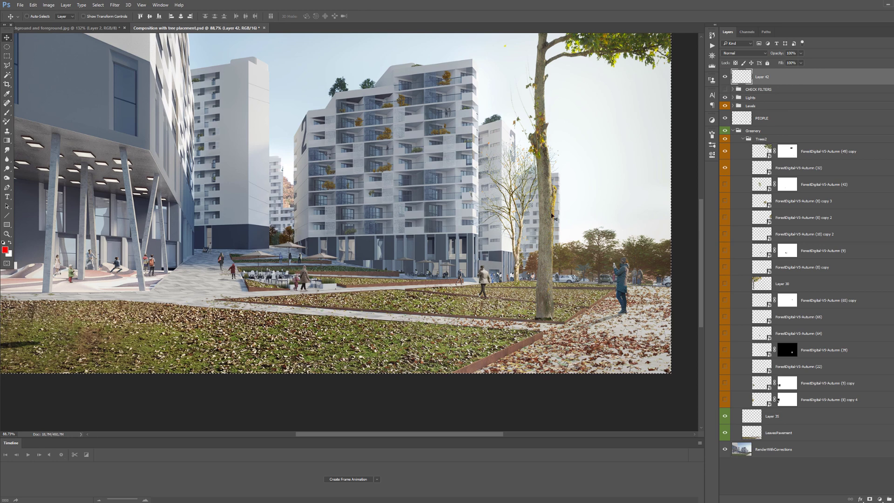
# Show and select the tree layer ForestDigital-V5-Autumn (43) in front of the towers, and hide it again
pyautogui.scroll(-3, 505, 216)
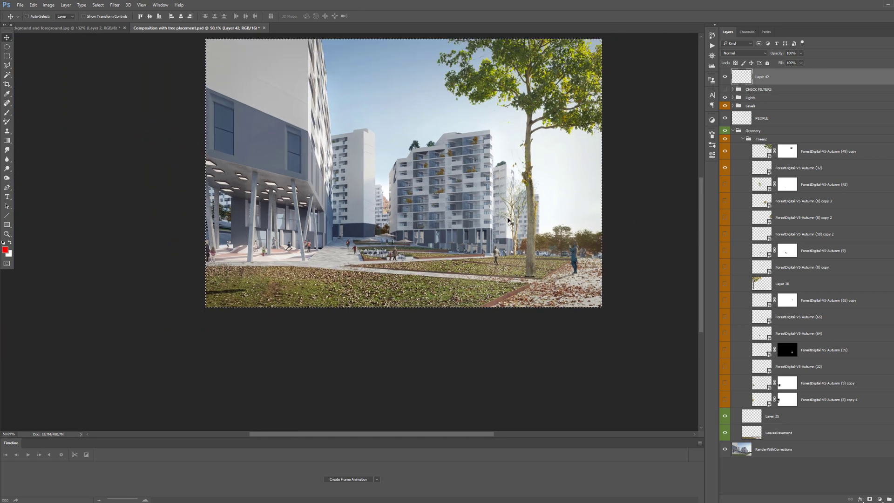
pyautogui.scroll(4, 508, 212)
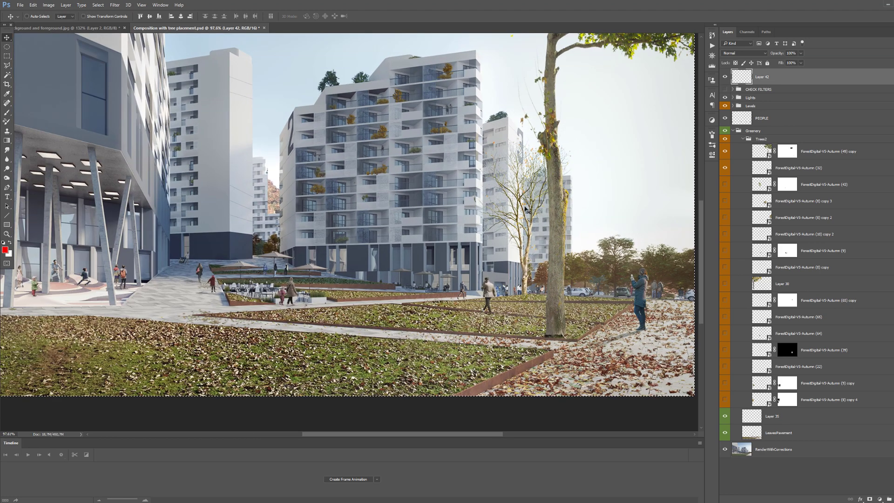
pyautogui.scroll(-2, 494, 231)
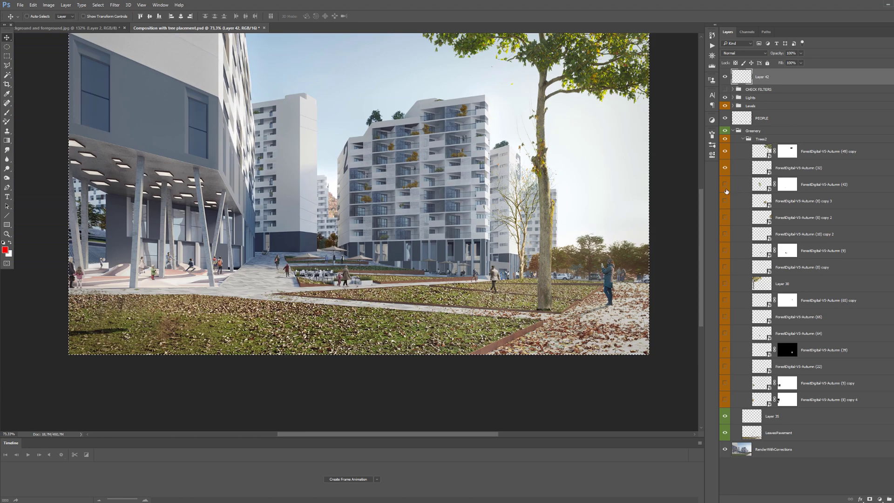
pyautogui.scroll(-1, 385, 159)
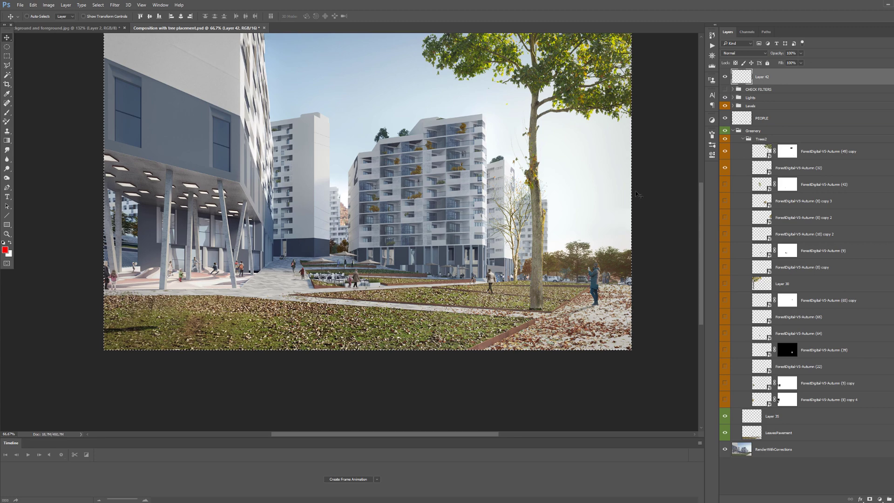
pyautogui.click(724, 184)
pyautogui.click(755, 186)
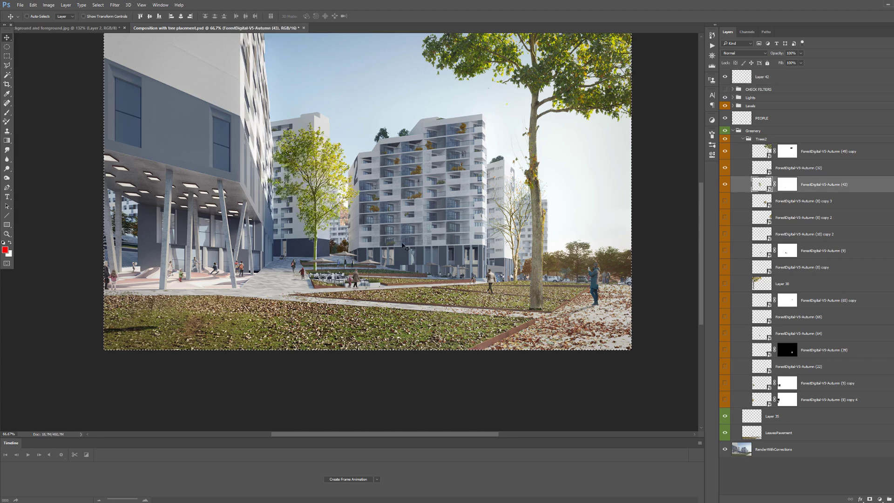
pyautogui.scroll(7, 225, 196)
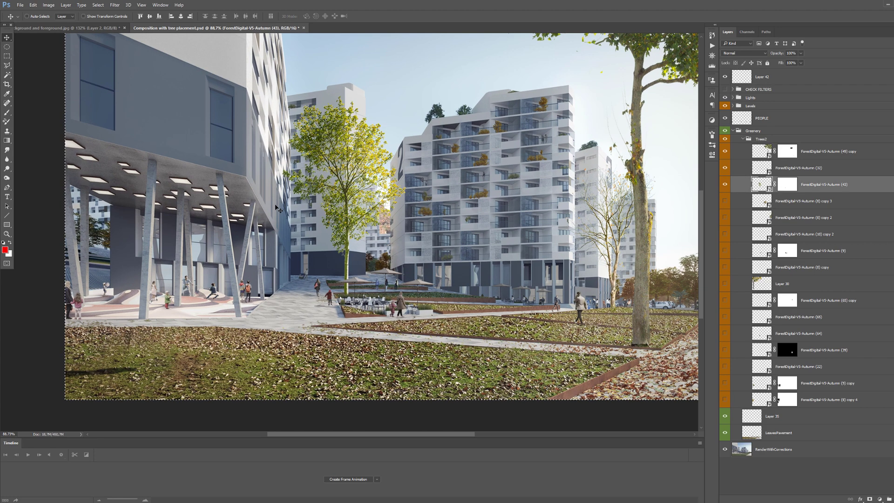
pyautogui.scroll(-2, 456, 182)
pyautogui.click(724, 187)
# Show the large yellow foreground tree on Layer 30, make that layer active, and clear the canvas selection
pyautogui.click(725, 283)
pyautogui.click(783, 284)
pyautogui.scroll(-4, 698, 54)
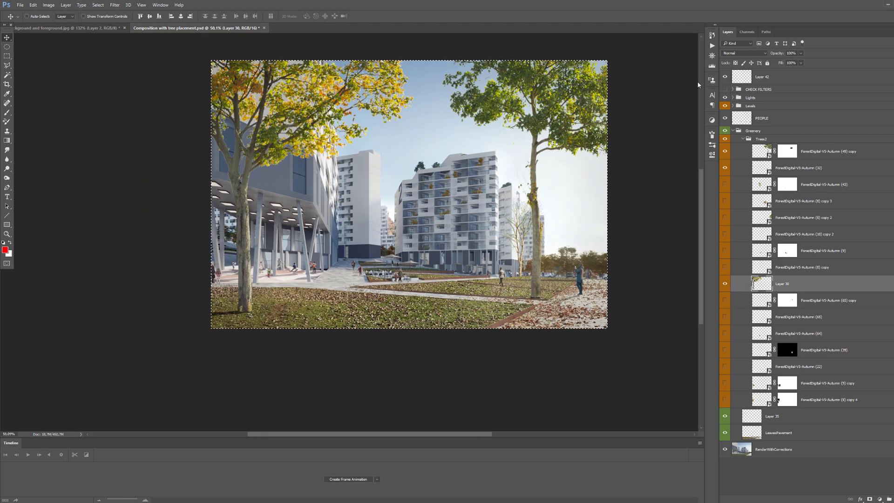
pyautogui.click(782, 284)
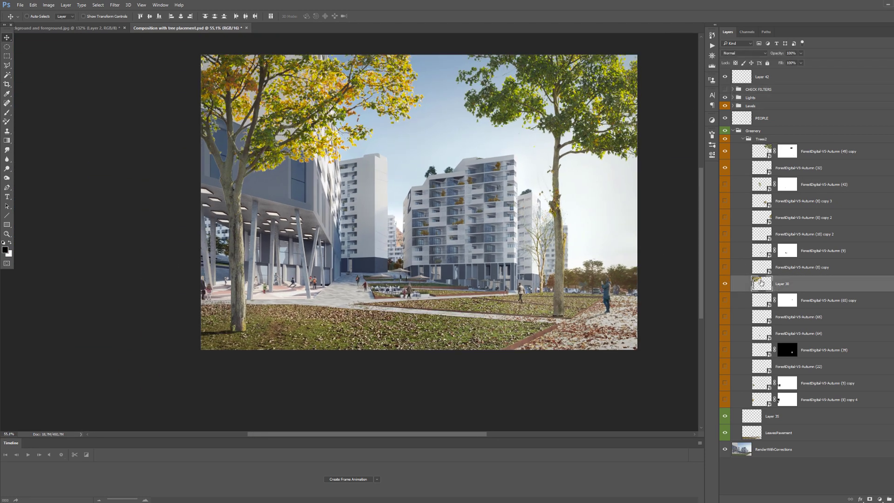
# Try alternative placements of the yellow foreground tree on Layer 30, moving it out of frame and transforming it back inward
pyautogui.moveTo(292, 187); pyautogui.dragTo(252, 144)
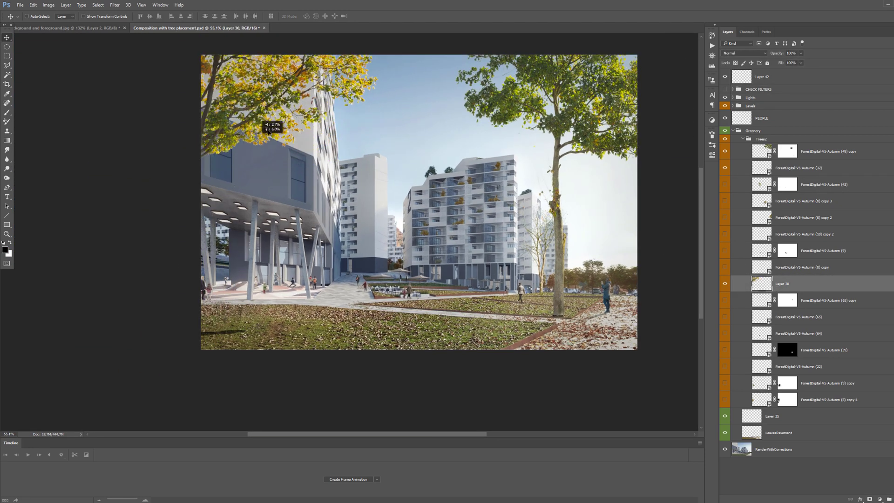
pyautogui.scroll(-4, 301, 154)
pyautogui.hotkey('ctrl', 't')
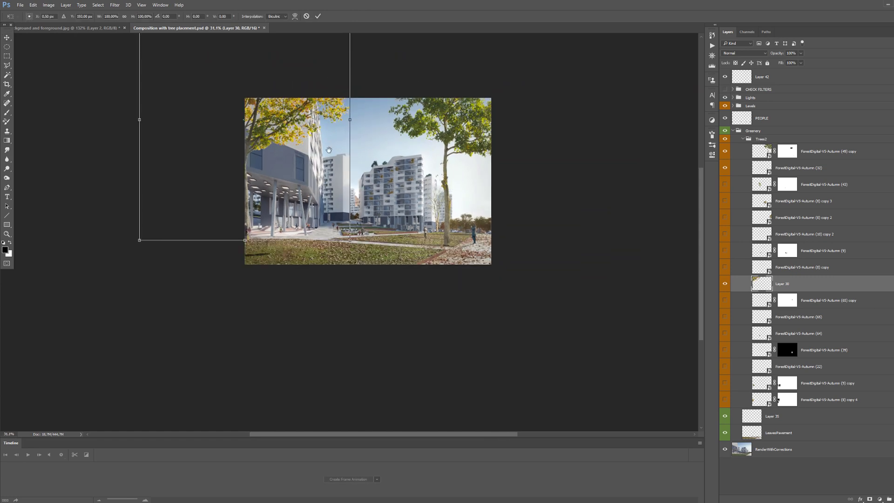
pyautogui.moveTo(329, 146); pyautogui.dragTo(346, 218)
pyautogui.moveTo(373, 69); pyautogui.dragTo(339, 119)
pyautogui.press('Return')
pyautogui.scroll(3, 347, 200)
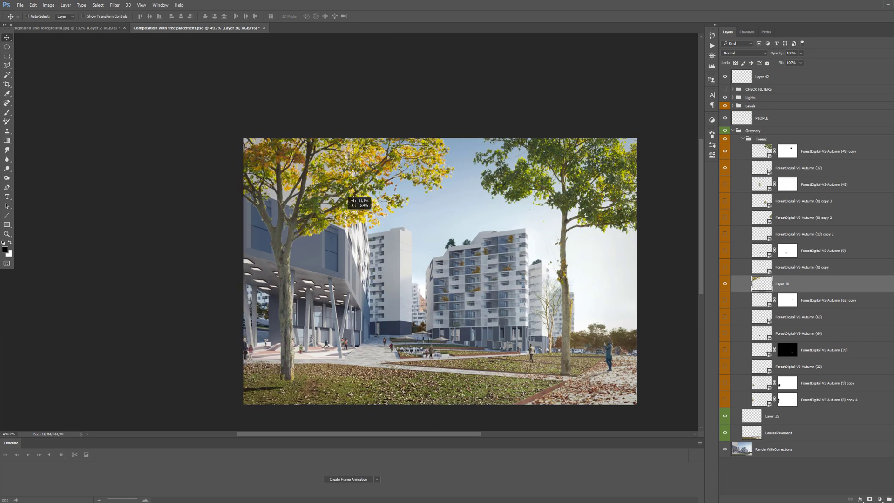
# Undo the position and transform changes made to the yellow foreground tree on Layer 30
pyautogui.hotkey('ctrl', 't')
pyautogui.press('Escape')
pyautogui.hotkey('ctrl', 'alt', 'z')
pyautogui.hotkey('ctrl', 'alt', 'z')
# Make Layer 42 active for brushing, and undo a test stroke down the yellow tree's trunk
pyautogui.scroll(2, 305, 265)
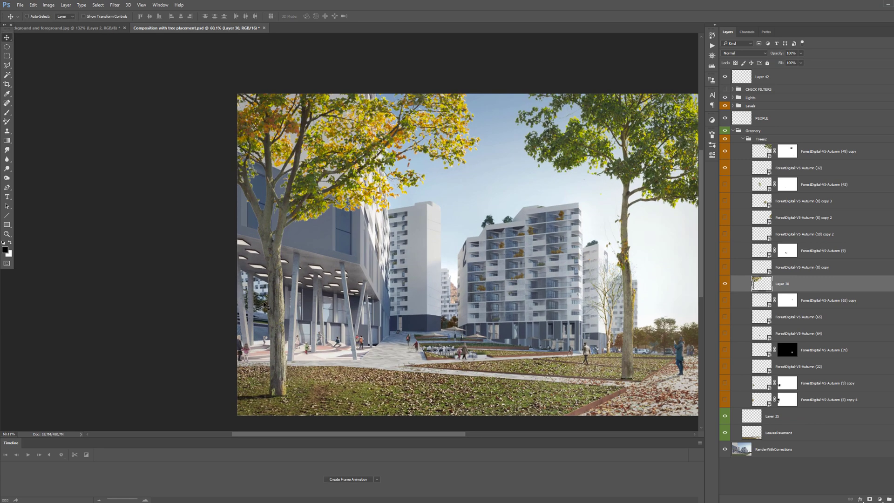
pyautogui.scroll(2, 324, 313)
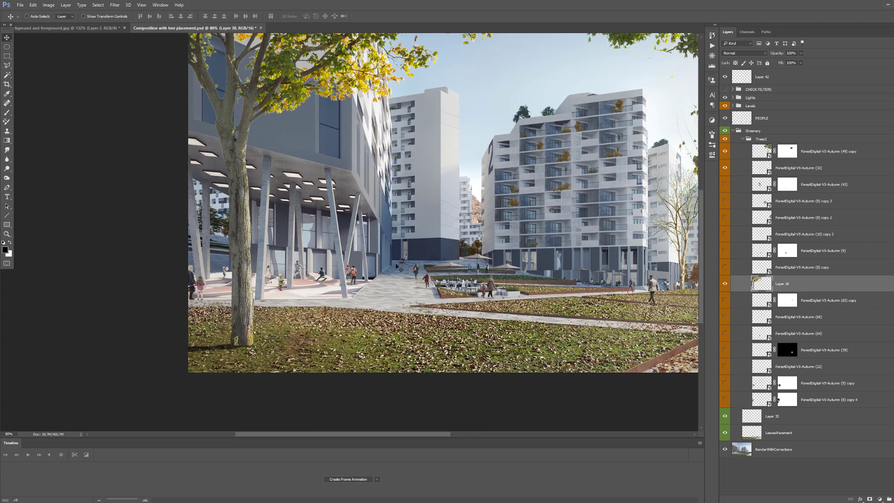
pyautogui.click(762, 80)
pyautogui.press('b')
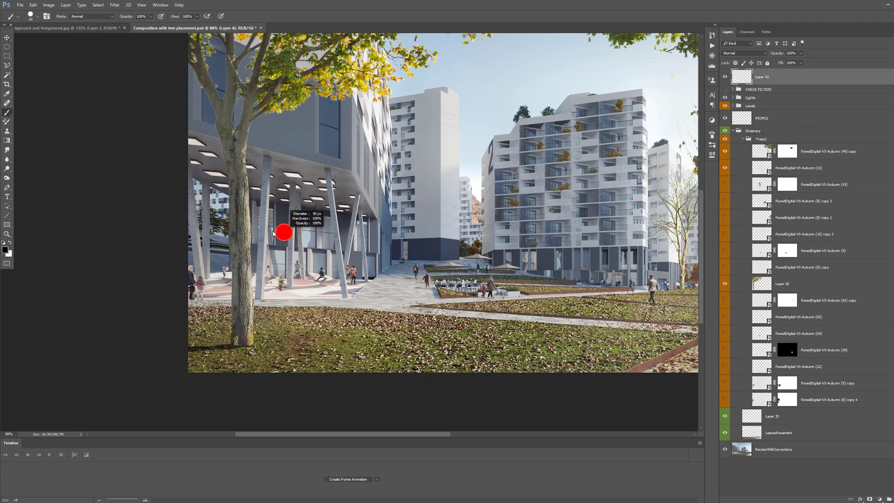
pyautogui.moveTo(235, 138); pyautogui.dragTo(242, 319)
pyautogui.hotkey('ctrl', 'z')
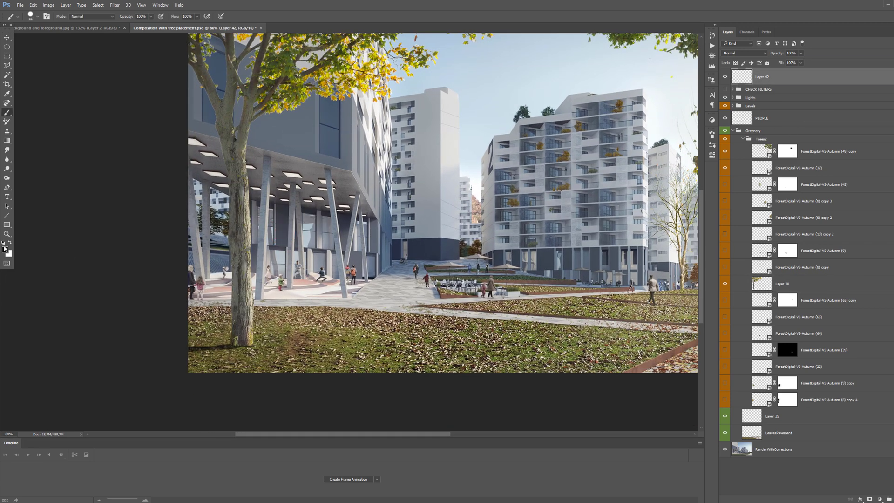
# Set the brush colour to red, trace the foreground trunk and the building's slanted columns, and clear the strokes from Layer 42
pyautogui.click(5, 250)
pyautogui.click(594, 114)
pyautogui.click(667, 110)
pyautogui.moveTo(231, 142); pyautogui.dragTo(238, 264)
pyautogui.moveTo(243, 357); pyautogui.dragTo(245, 373)
pyautogui.moveTo(318, 164); pyautogui.dragTo(345, 305)
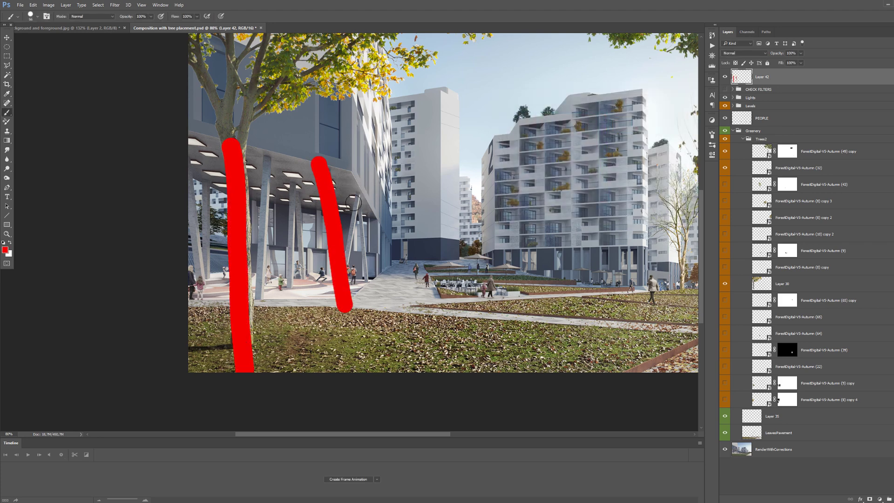
pyautogui.moveTo(358, 194); pyautogui.dragTo(331, 265)
pyautogui.moveTo(357, 212); pyautogui.dragTo(367, 270)
pyautogui.moveTo(269, 156); pyautogui.dragTo(252, 300)
pyautogui.moveTo(293, 184); pyautogui.dragTo(277, 282)
pyautogui.hotkey('ctrl', 'a')
pyautogui.press('Delete')
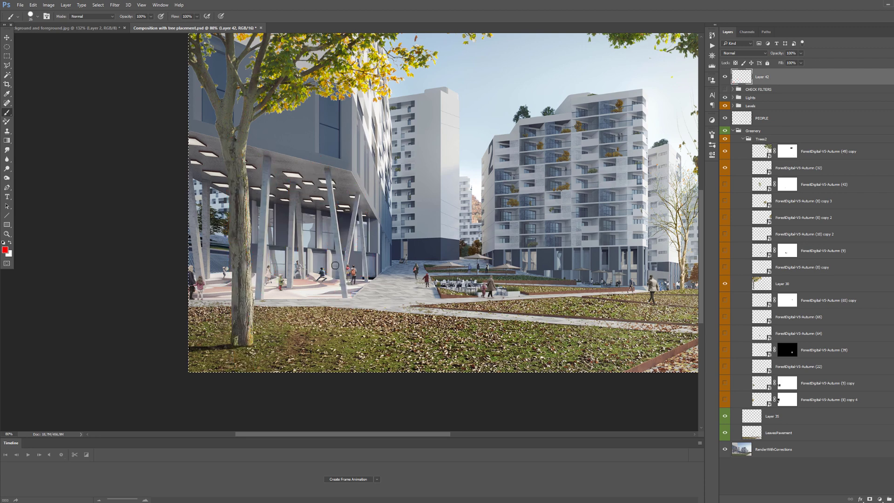
# Show the tree layers ForestDigital-V5-Autumn (8) copy 2, (39) and (22), leaving (8) copy 3 hidden
pyautogui.moveTo(495, 239); pyautogui.dragTo(437, 241)
pyautogui.scroll(-2, 389, 195)
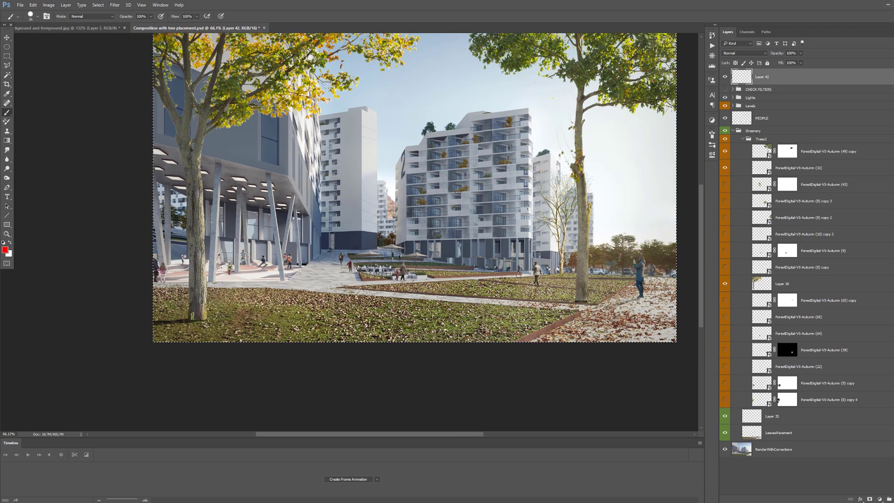
pyautogui.scroll(-2, 371, 181)
pyautogui.moveTo(372, 180); pyautogui.dragTo(372, 208)
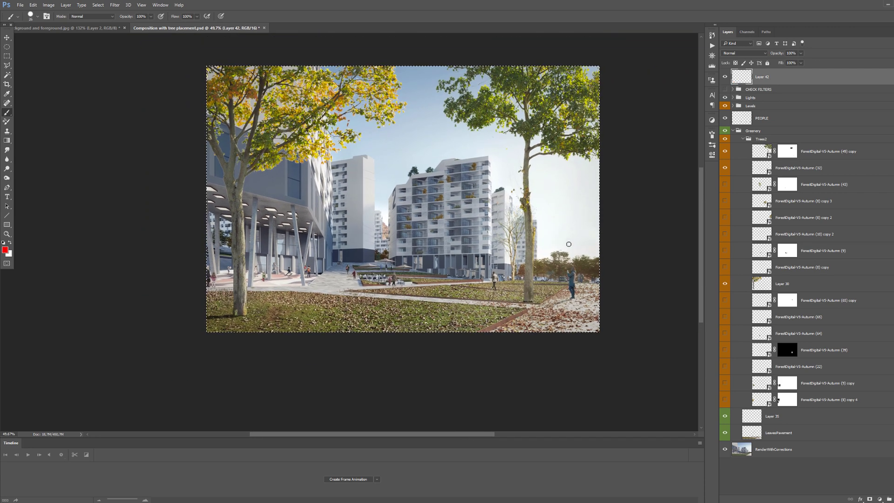
pyautogui.click(725, 218)
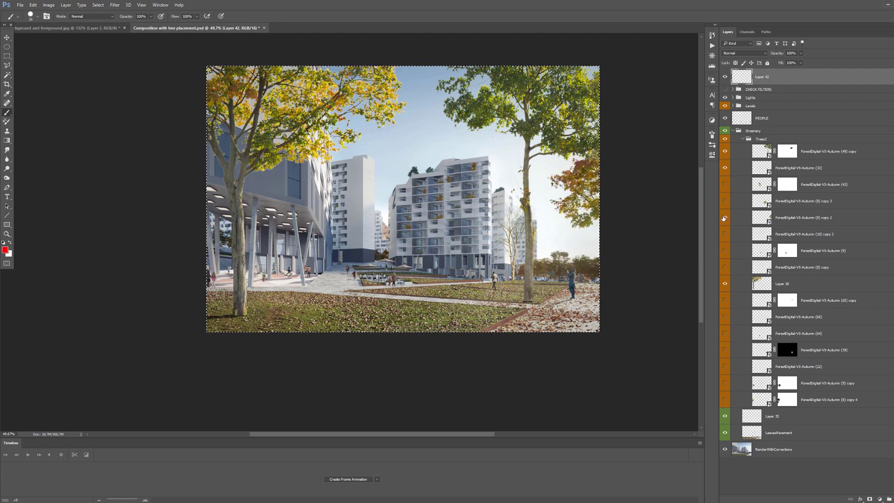
pyautogui.click(725, 201)
pyautogui.click(725, 201)
pyautogui.click(729, 365)
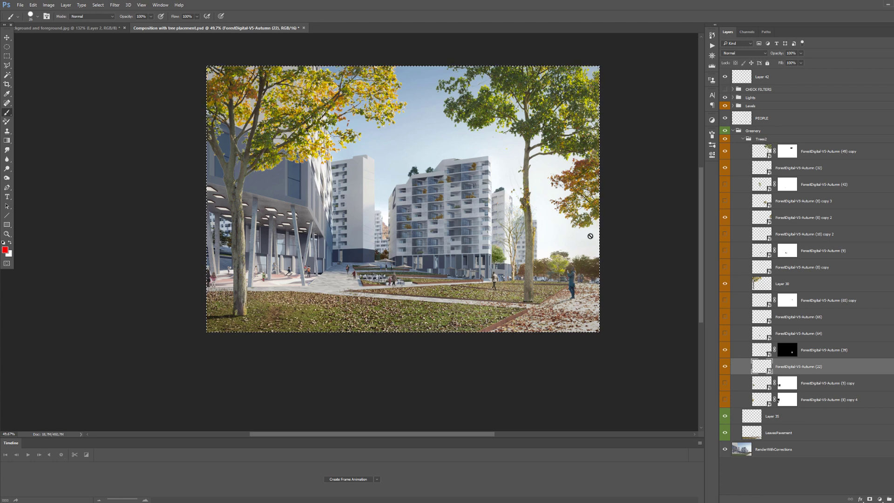
# On Layer 42, trace the right canopy edge and shade the foreground ground in red, clear the strokes and deselect
pyautogui.click(761, 76)
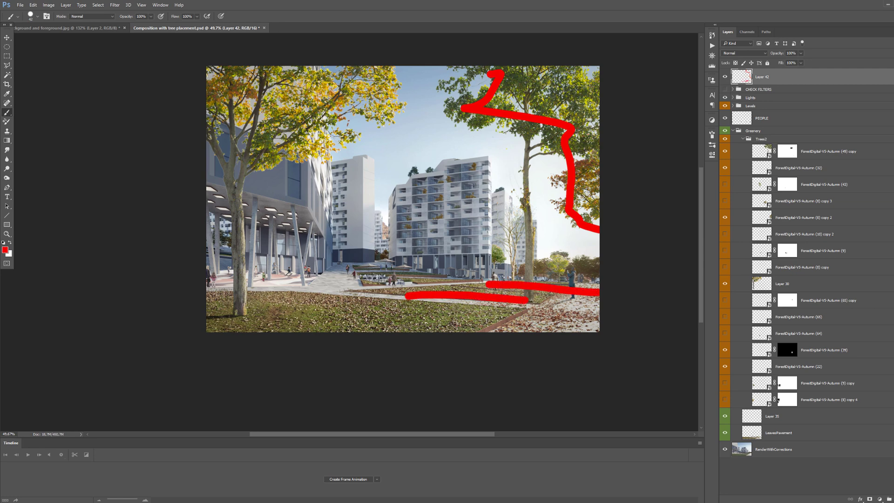
pyautogui.moveTo(365, 300)
pyautogui.mouseDown()
pyautogui.moveTo(531, 287)
pyautogui.moveTo(384, 328)
pyautogui.mouseUp()
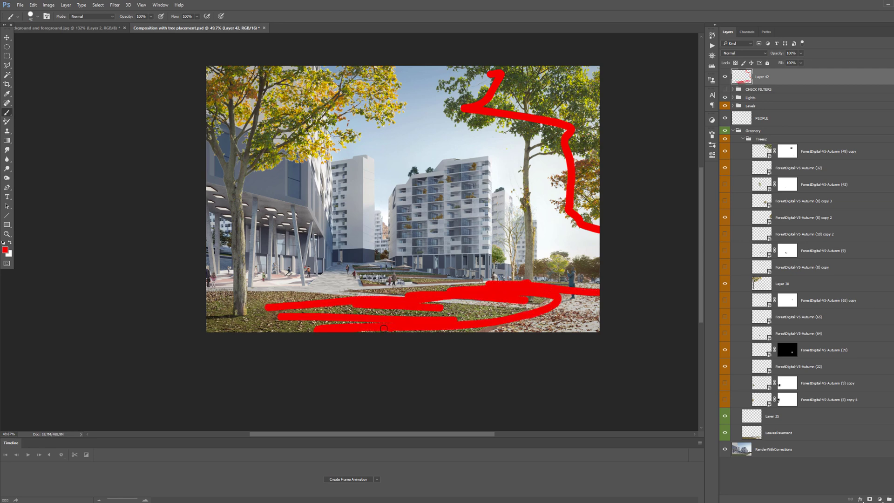
pyautogui.hotkey('ctrl', 'a')
pyautogui.press('Delete')
pyautogui.hotkey('ctrl', 'd')
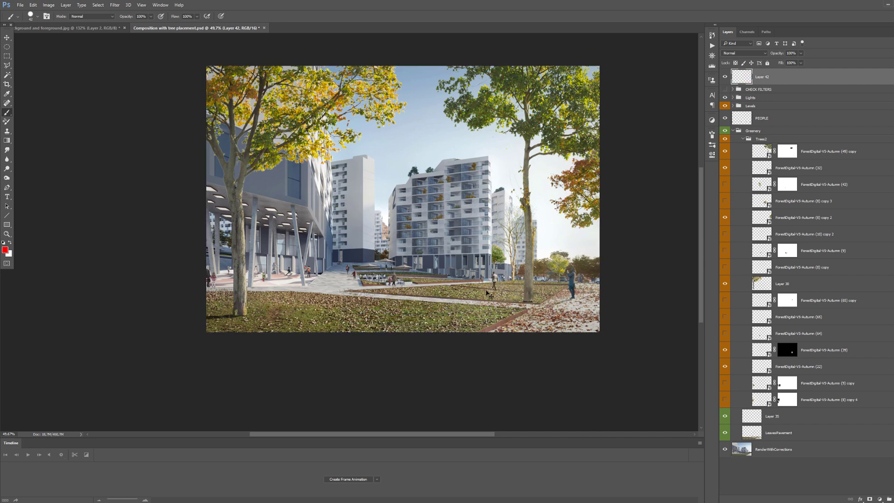
# Show the ForestDigital-V5-Autumn (43) tree beside the café terrace for a close look, and hide it again
pyautogui.scroll(3, 429, 302)
pyautogui.scroll(5, 433, 306)
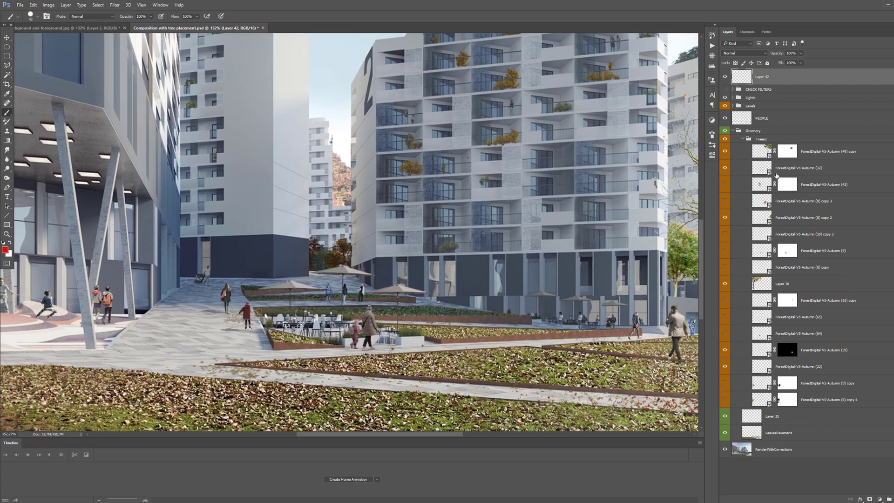
pyautogui.click(754, 184)
pyautogui.press('v')
pyautogui.scroll(3, 351, 244)
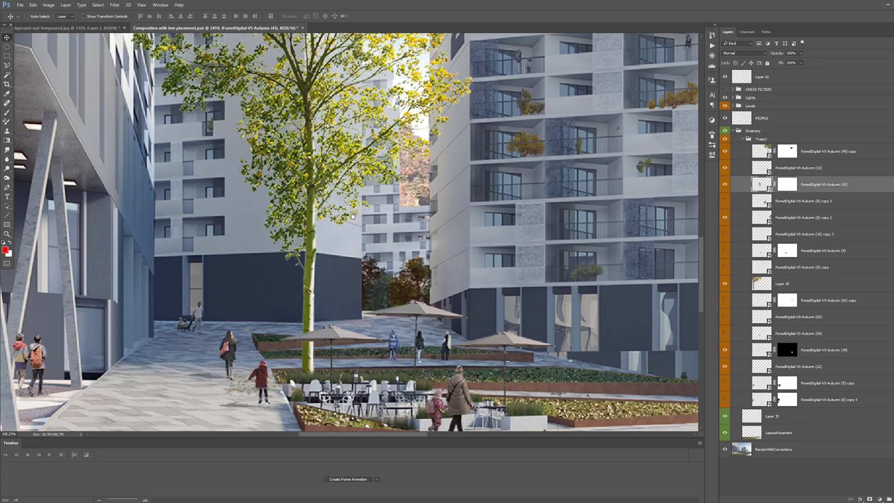
pyautogui.scroll(-3, 404, 212)
pyautogui.scroll(1, 403, 212)
pyautogui.moveTo(391, 218); pyautogui.dragTo(375, 191)
pyautogui.scroll(-1, 385, 220)
pyautogui.scroll(-1, 386, 222)
pyautogui.click(725, 184)
# On Layer 42, circle the gap between the two main towers in red, and clear the stroke
pyautogui.click(742, 76)
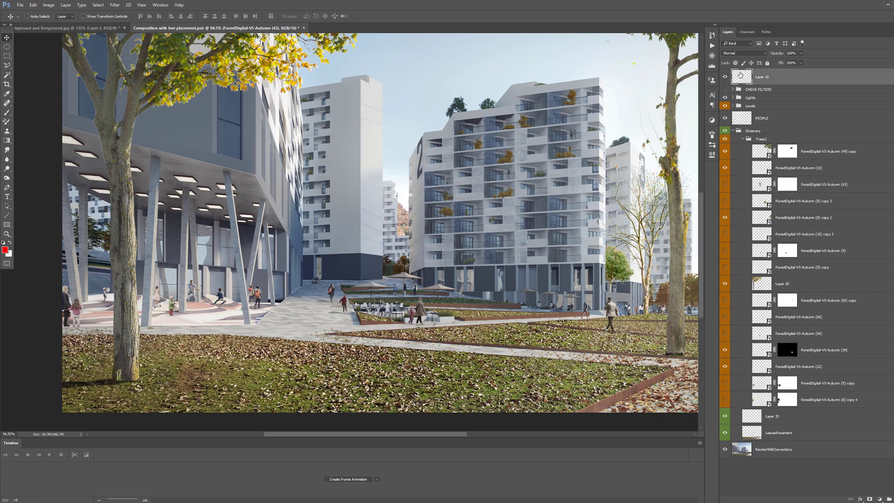
pyautogui.scroll(2, 368, 242)
pyautogui.press('b')
pyautogui.moveTo(466, 170)
pyautogui.mouseDown()
pyautogui.moveTo(256, 216)
pyautogui.moveTo(405, 182)
pyautogui.mouseUp()
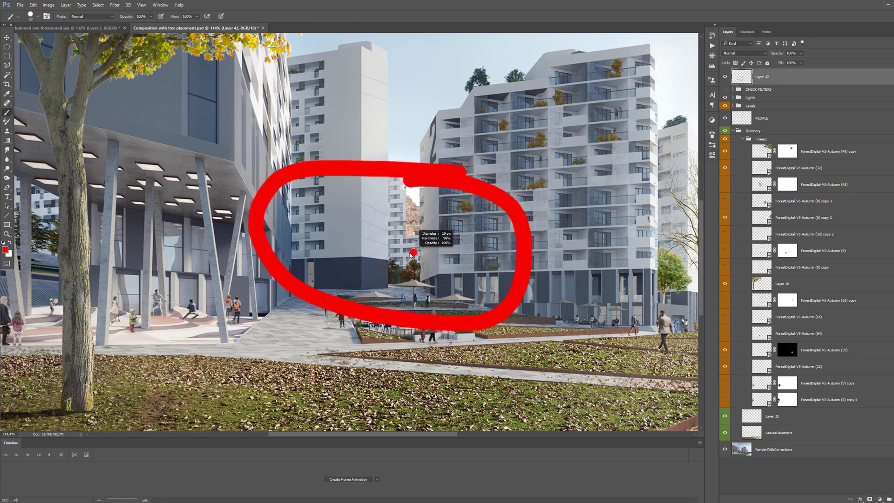
pyautogui.moveTo(427, 210); pyautogui.dragTo(409, 255)
pyautogui.hotkey('ctrl', 'a')
pyautogui.press('Delete')
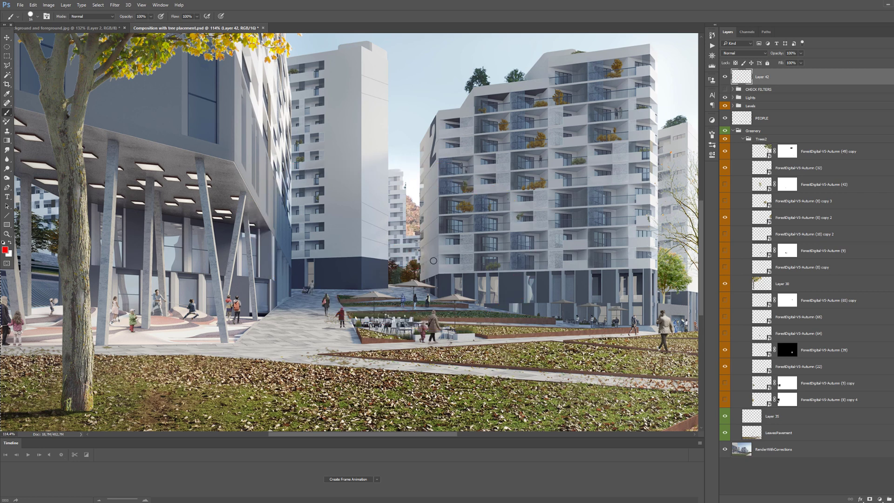
# Show the ForestDigital-V5-Autumn (43) tree and shift it left in front of the narrow tower
pyautogui.click(728, 206)
pyautogui.click(725, 201)
pyautogui.click(725, 184)
pyautogui.click(822, 184)
pyautogui.press('v')
pyautogui.moveTo(370, 190); pyautogui.dragTo(339, 184)
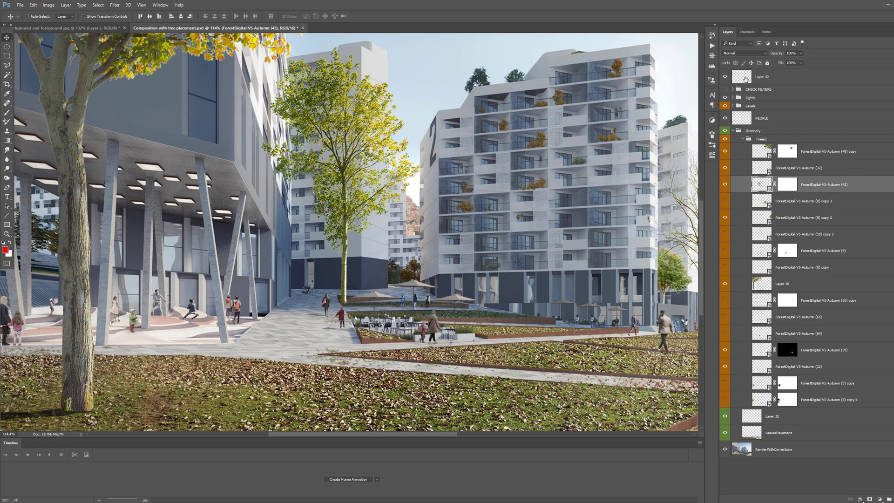
# On Layer 42, outline the narrow tower and circle the background gap beside it in red, and undo the strokes
pyautogui.click(745, 79)
pyautogui.press('b')
pyautogui.moveTo(387, 211)
pyautogui.mouseDown()
pyautogui.moveTo(438, 205)
pyautogui.moveTo(427, 198)
pyautogui.mouseUp()
pyautogui.moveTo(341, 45)
pyautogui.mouseDown()
pyautogui.moveTo(356, 285)
pyautogui.moveTo(295, 287)
pyautogui.moveTo(295, 75)
pyautogui.moveTo(302, 59)
pyautogui.moveTo(355, 43)
pyautogui.mouseUp()
pyautogui.moveTo(433, 202); pyautogui.dragTo(374, 220)
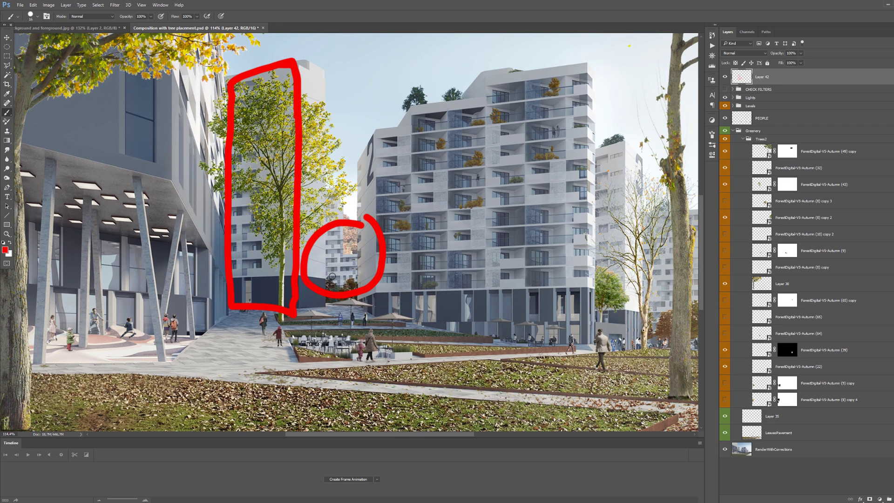
pyautogui.scroll(4, 329, 284)
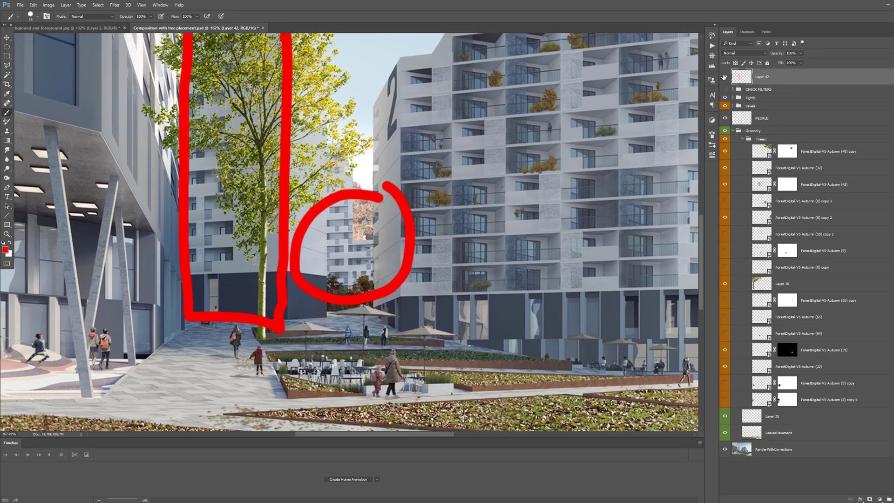
pyautogui.hotkey('ctrl', 'alt', 'z')
pyautogui.hotkey('ctrl', 'alt', 'z')
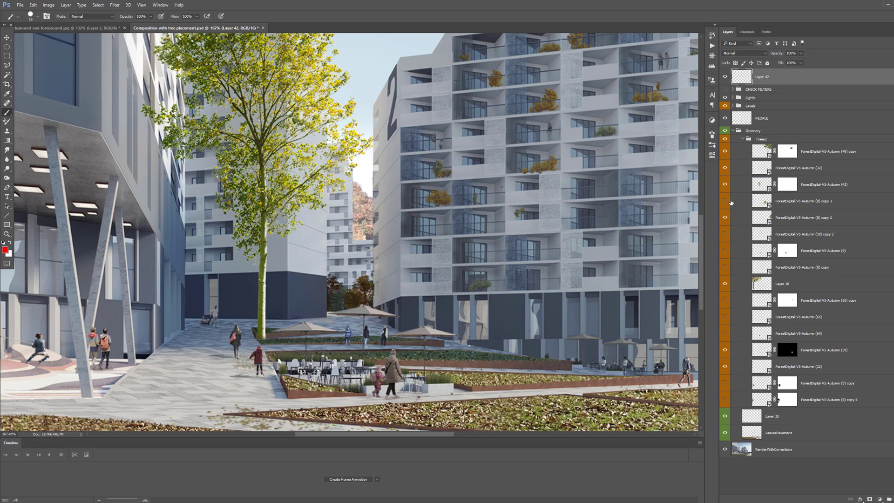
# Move the ForestDigital-V5-Autumn (43) tree right so it stands in front of the large tower's left side
pyautogui.click(759, 183)
pyautogui.press('v')
pyautogui.moveTo(252, 202); pyautogui.dragTo(393, 188)
pyautogui.scroll(-3, 392, 187)
pyautogui.moveTo(410, 100); pyautogui.dragTo(430, 105)
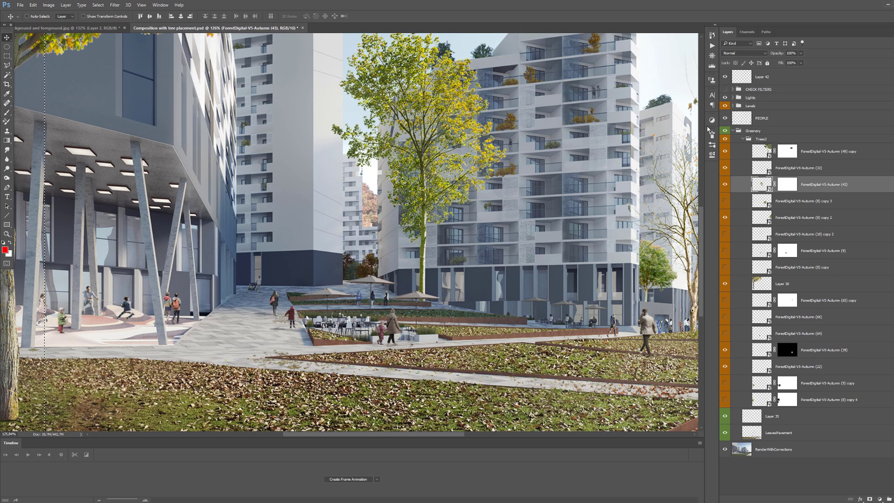
# On Layer 42, circle the large tower's facade and trace the left building's corner in red, and clear the strokes
pyautogui.click(768, 77)
pyautogui.press('b')
pyautogui.moveTo(492, 75)
pyautogui.mouseDown()
pyautogui.moveTo(596, 208)
pyautogui.moveTo(454, 124)
pyautogui.mouseUp()
pyautogui.moveTo(238, 65)
pyautogui.mouseDown()
pyautogui.moveTo(231, 195)
pyautogui.moveTo(229, 74)
pyautogui.mouseUp()
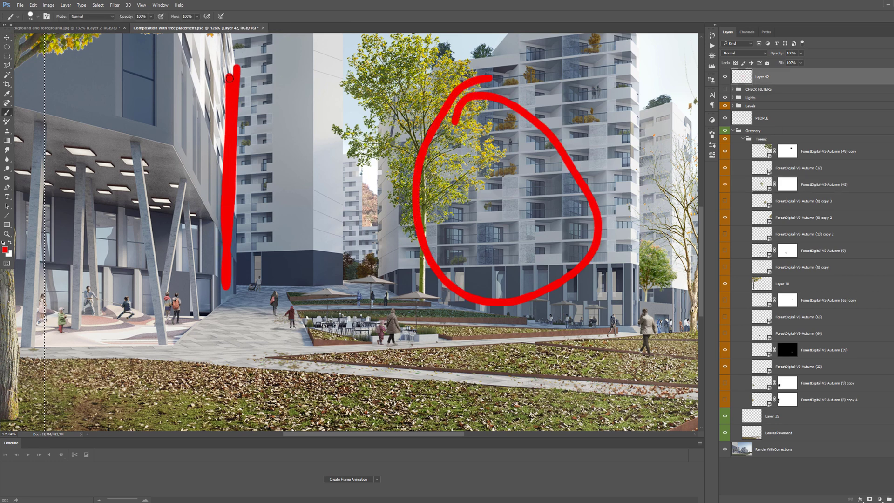
pyautogui.hotkey('ctrl', 'a')
pyautogui.press('Delete')
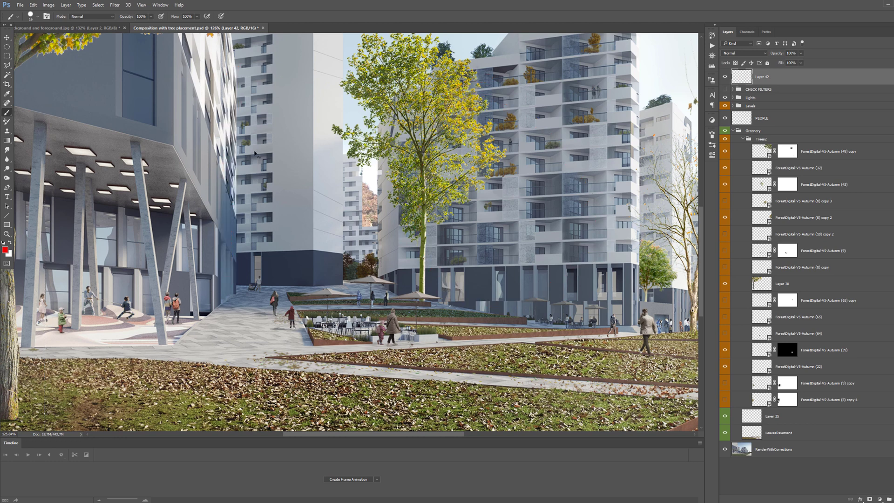
# On Layer 42, mark the edges of the left building and narrow tower with red dabs and a thin line, and clear them
pyautogui.press(']')
pyautogui.click(226, 96)
pyautogui.click(246, 91)
pyautogui.click(222, 94)
pyautogui.keyDown('alt'); pyautogui.rightClick(243, 188); pyautogui.keyUp('alt')
pyautogui.moveTo(235, 135); pyautogui.dragTo(257, 204)
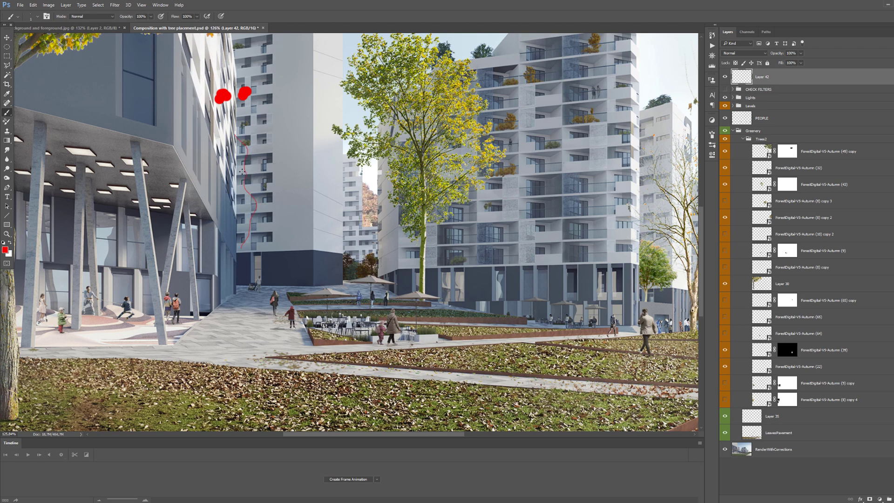
pyautogui.hotkey('ctrl', 'a')
pyautogui.press('Delete')
# On Layer 42, draw a red arrow curving from the lawn to the gap between the towers, mark the gap, and clear the strokes
pyautogui.click(213, 101)
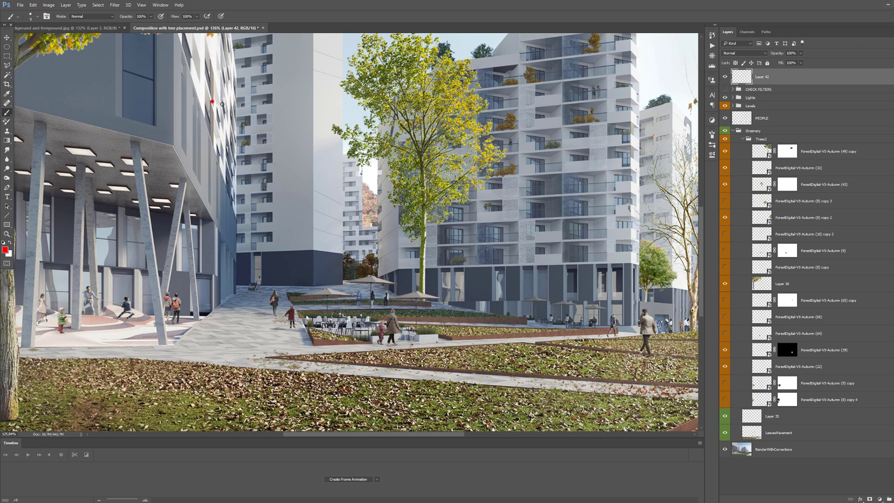
pyautogui.moveTo(408, 220); pyautogui.dragTo(413, 221)
pyautogui.moveTo(360, 363); pyautogui.dragTo(357, 260)
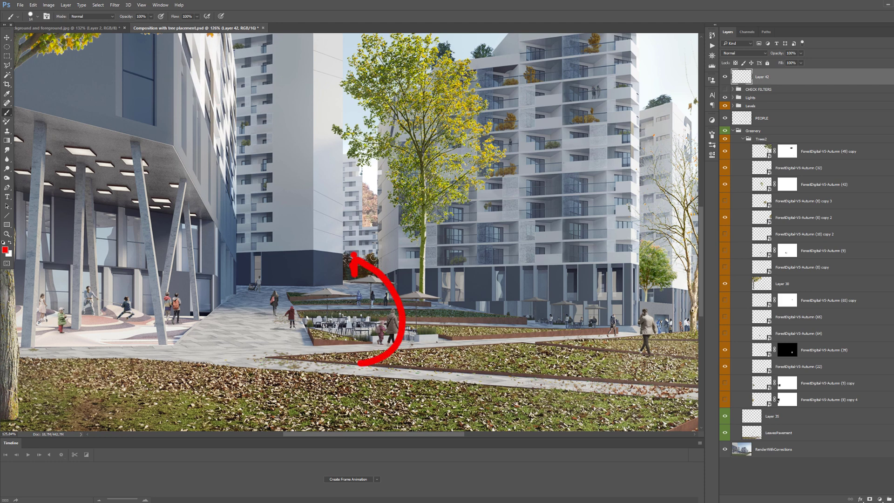
pyautogui.moveTo(347, 149)
pyautogui.mouseDown()
pyautogui.moveTo(345, 263)
pyautogui.moveTo(347, 142)
pyautogui.moveTo(375, 284)
pyautogui.moveTo(335, 192)
pyautogui.moveTo(385, 160)
pyautogui.moveTo(383, 199)
pyautogui.mouseUp()
pyautogui.hotkey('ctrl', 'a')
pyautogui.press('Delete')
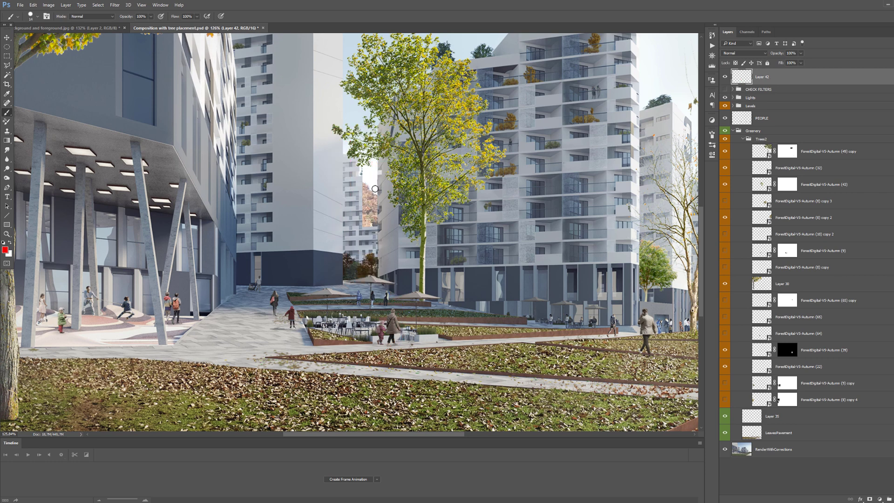
# Move the ForestDigital-V5-Autumn (43) tree left so it stands in front of the gap between the two main towers
pyautogui.click(751, 217)
pyautogui.press('v')
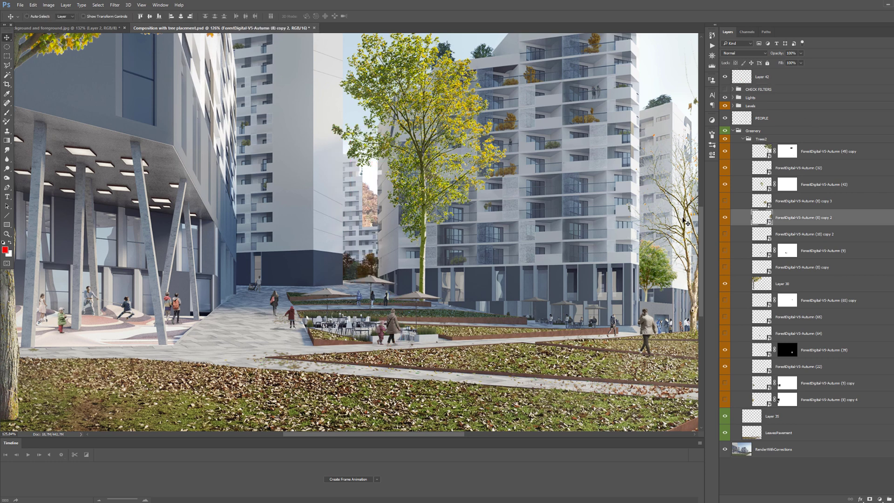
pyautogui.click(763, 285)
pyautogui.click(764, 183)
pyautogui.moveTo(428, 139); pyautogui.dragTo(376, 141)
pyautogui.scroll(3, 408, 139)
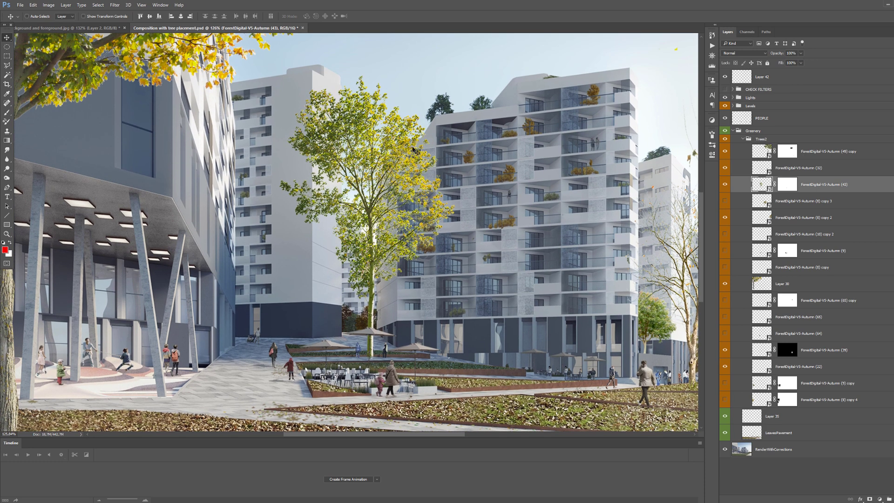
# Scale the ForestDigital-V5-Autumn (43) tree down strongly and place its trunk base in the gap at the narrow tower's corner
pyautogui.hotkey('ctrl', '0')
pyautogui.hotkey('ctrl', 't')
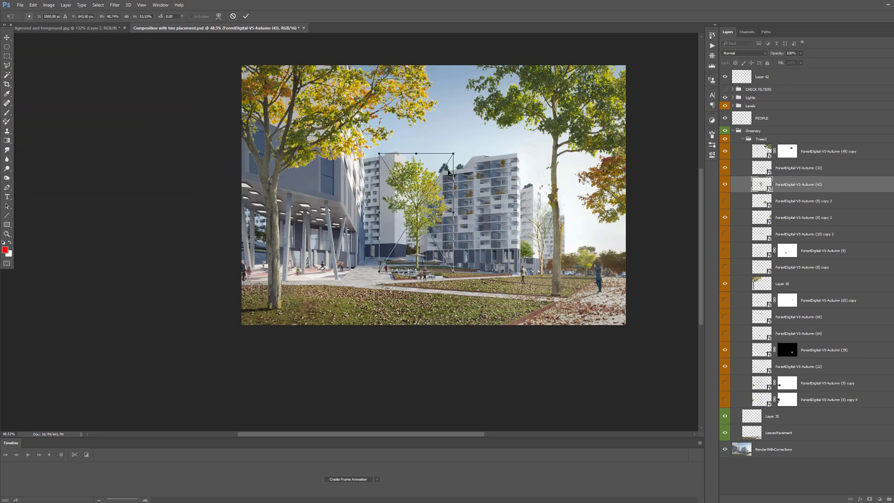
pyautogui.moveTo(453, 153); pyautogui.dragTo(428, 192)
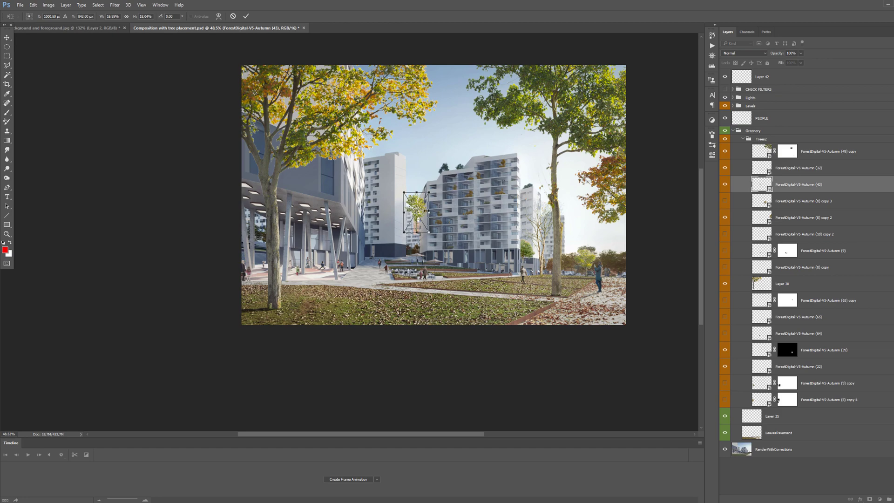
pyautogui.press('Return')
pyautogui.scroll(15, 417, 249)
pyautogui.moveTo(431, 97); pyautogui.dragTo(390, 212)
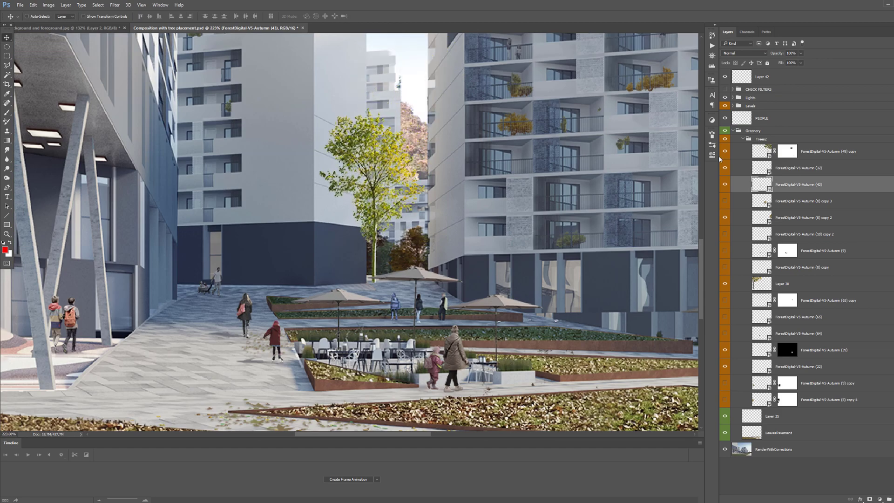
# Add a layer mask to the small tree and mask out the part overlapping the narrow tower
pyautogui.click(869, 499)
pyautogui.press('m')
pyautogui.moveTo(310, 85); pyautogui.dragTo(364, 297)
pyautogui.press('Delete')
pyautogui.hotkey('ctrl', 'd')
pyautogui.press('v')
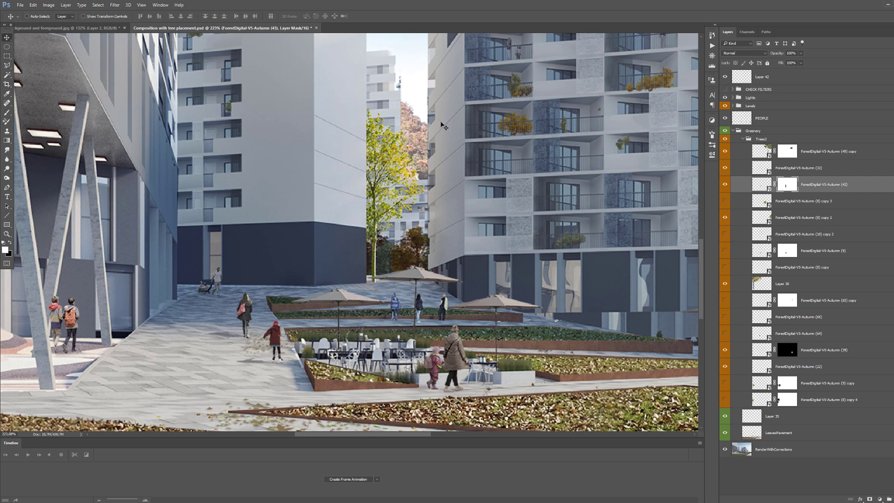
# Temporarily hide the masked tree, mark the shrubs between the towers in red on Layer 42, and undo the stroke
pyautogui.click(726, 184)
pyautogui.click(740, 88)
pyautogui.press('b')
pyautogui.click(424, 248)
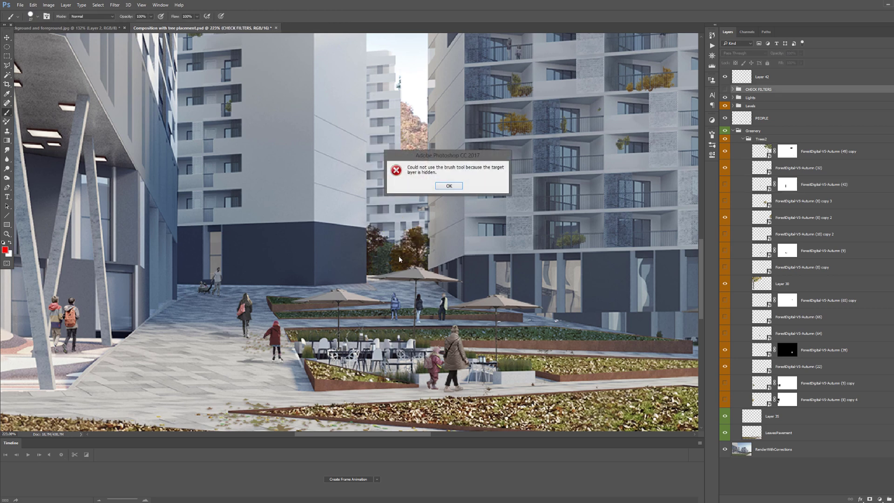
pyautogui.press('Return')
pyautogui.click(747, 76)
pyautogui.keyDown('alt'); pyautogui.rightClick(395, 270); pyautogui.keyUp('alt')
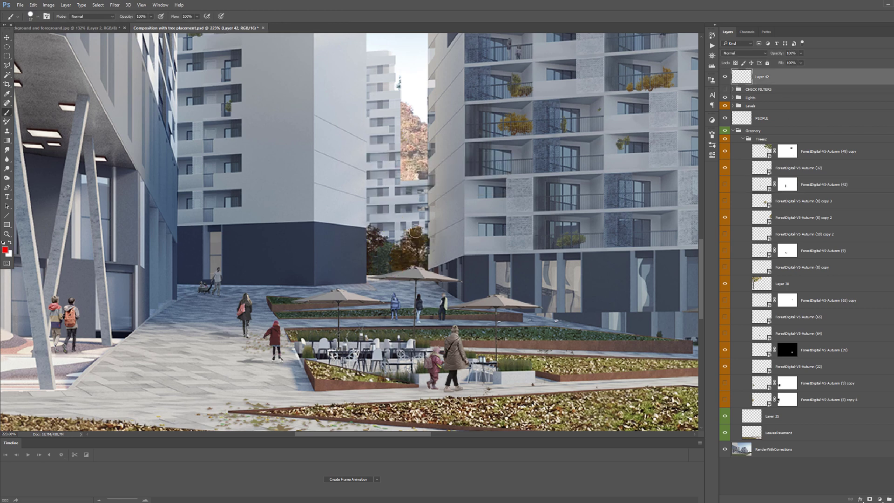
pyautogui.moveTo(371, 230); pyautogui.dragTo(376, 270)
pyautogui.hotkey('ctrl', 'z')
pyautogui.click(725, 185)
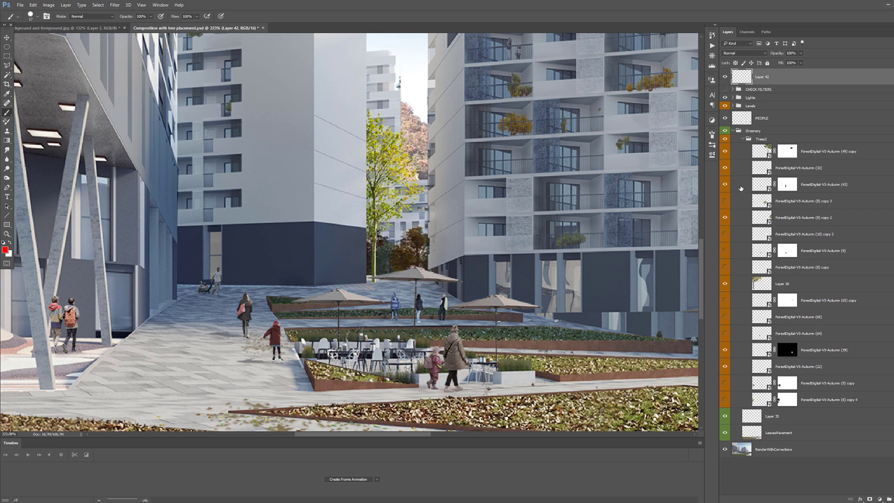
# Unlink the (43) tree from its mask and shift the tree slightly left behind the narrow tower
pyautogui.click(741, 185)
pyautogui.press('v')
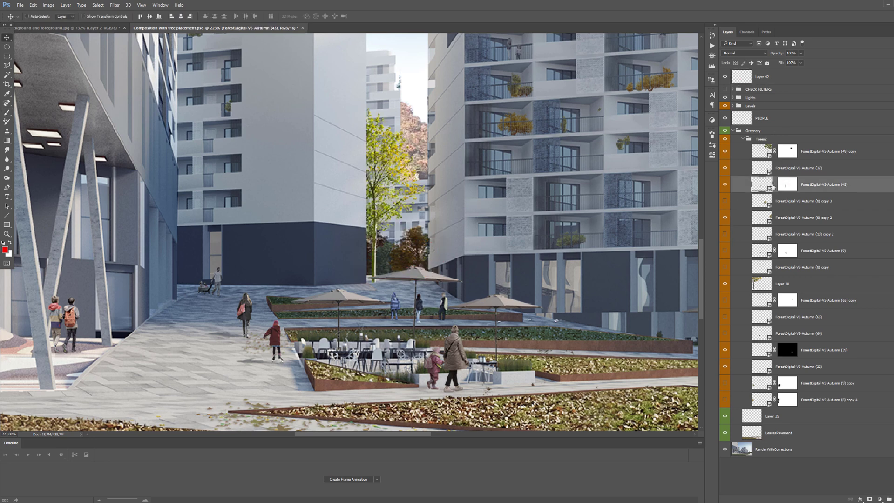
pyautogui.moveTo(464, 197); pyautogui.dragTo(444, 194)
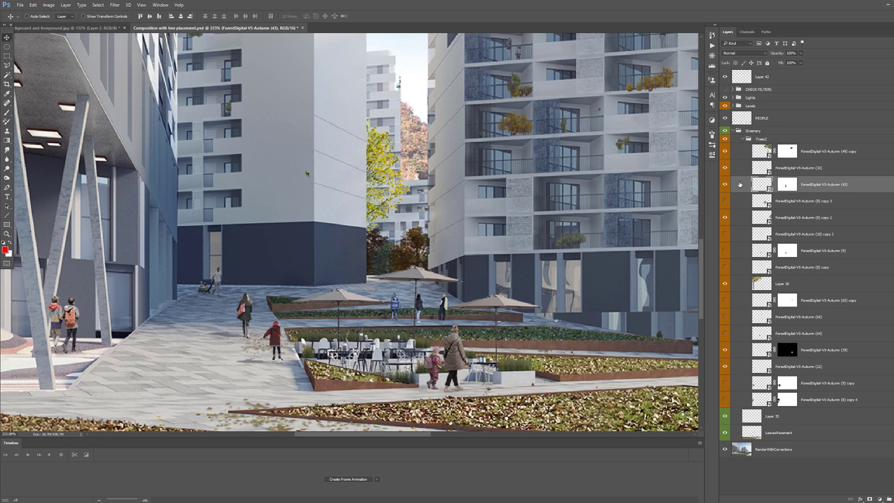
# Mask out the stray bit of foliage left on the narrow tower's facade in the (43) tree's layer mask
pyautogui.click(787, 186)
pyautogui.press('m')
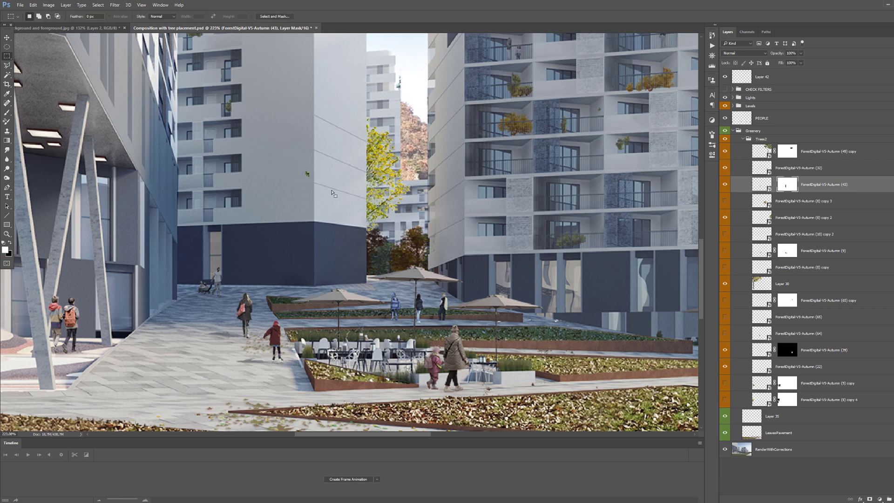
pyautogui.moveTo(298, 159); pyautogui.dragTo(320, 205)
pyautogui.press('x')
pyautogui.hotkey('alt', 'BackSpace')
pyautogui.hotkey('ctrl', 'd')
pyautogui.scroll(-5, 388, 108)
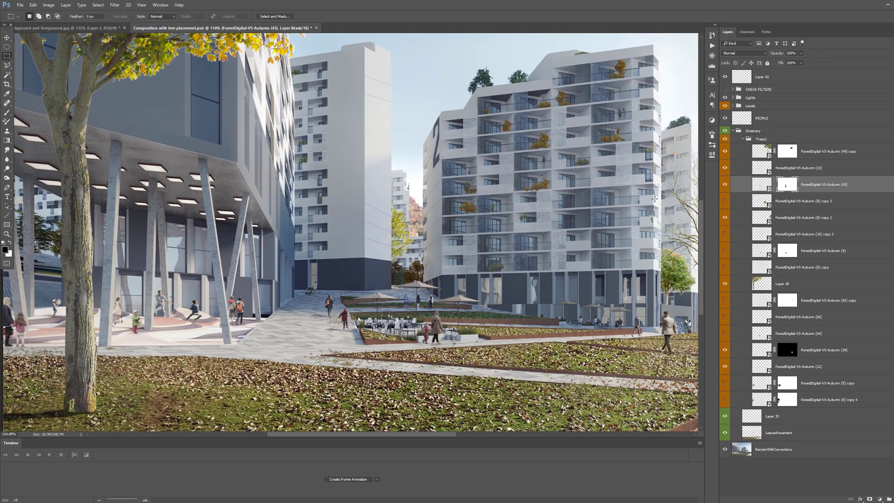
# On Layer 42, draw a red line across the walkway towards the tower gap and vertical red strokes over the parked cars
pyautogui.click(748, 80)
pyautogui.press('b')
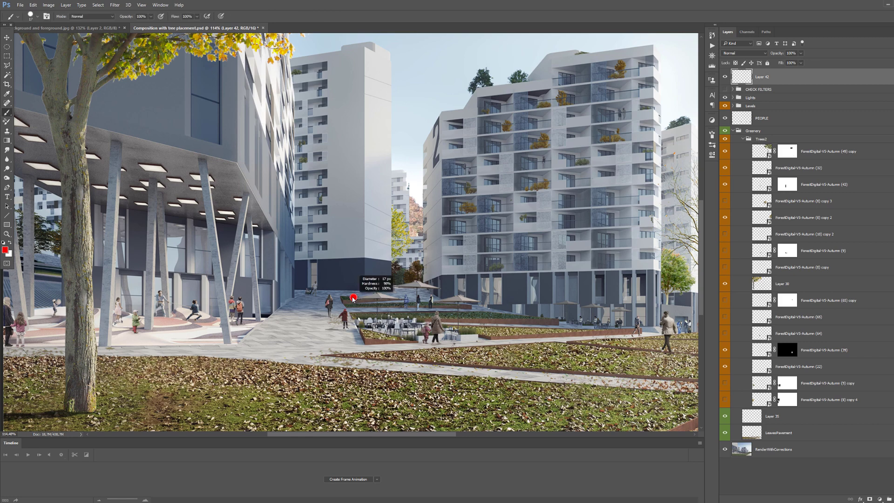
pyautogui.moveTo(329, 316); pyautogui.dragTo(422, 279)
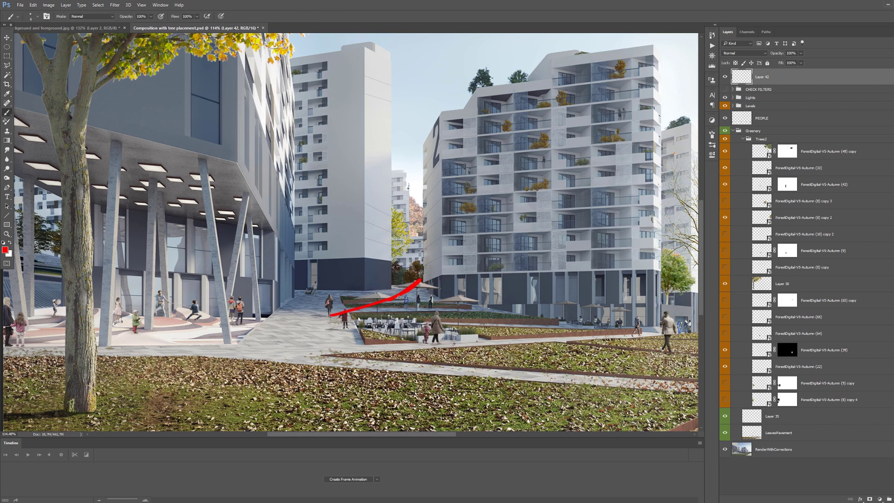
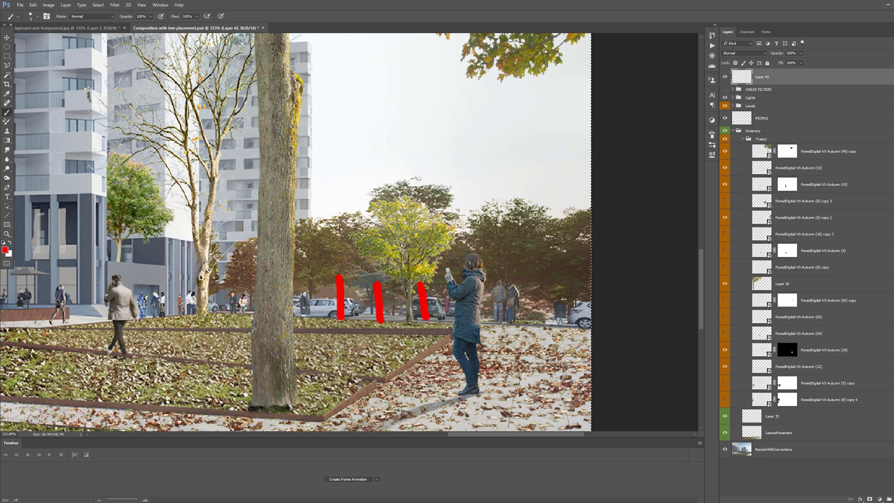
pyautogui.moveTo(560, 283); pyautogui.dragTo(569, 320)
pyautogui.scroll(-3, 561, 279)
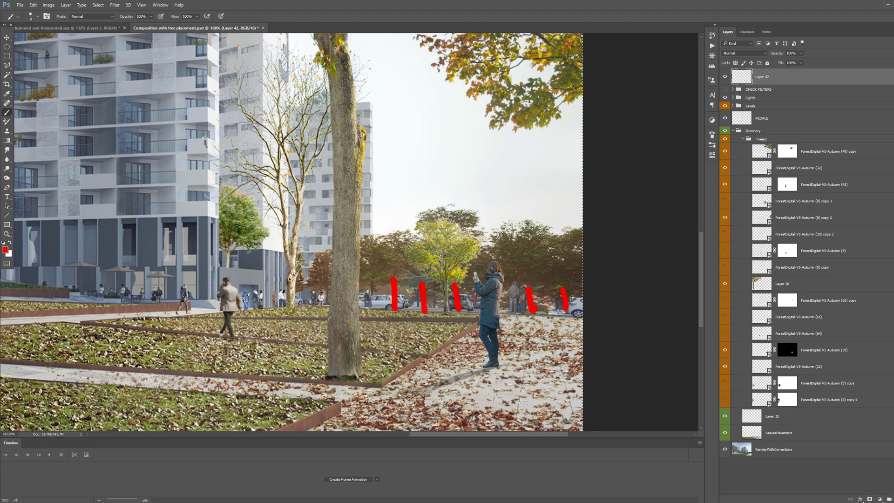
# Show the ForestDigital-V5-Autumn (9) and (30) copy 2 trees in the background near the parked cars
pyautogui.moveTo(319, 230); pyautogui.dragTo(401, 249)
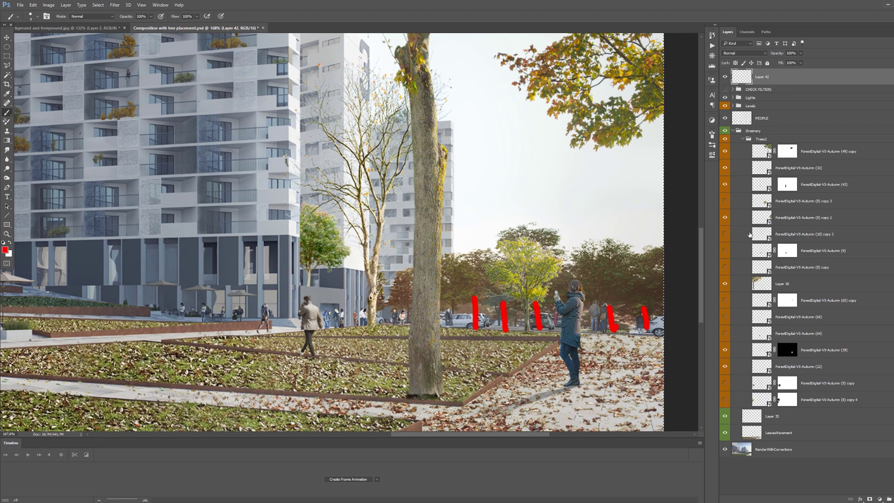
pyautogui.scroll(-4, 372, 225)
pyautogui.scroll(-1, 372, 225)
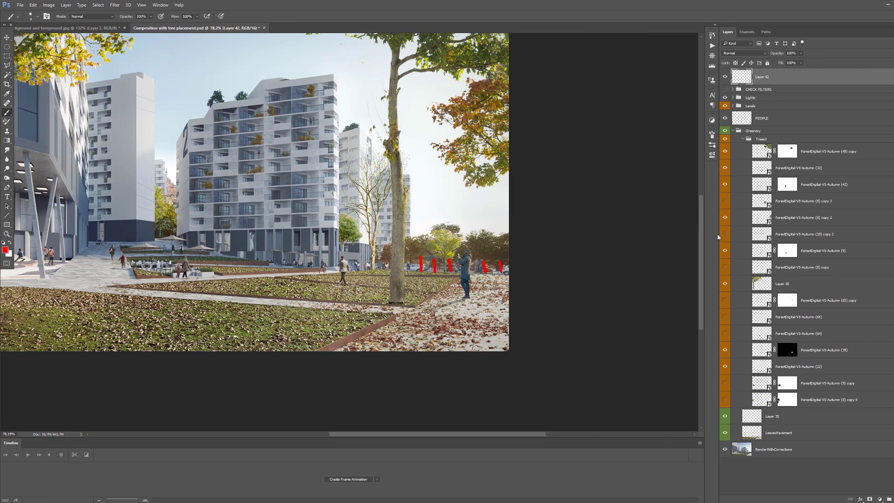
pyautogui.click(724, 234)
pyautogui.click(724, 234)
pyautogui.click(724, 234)
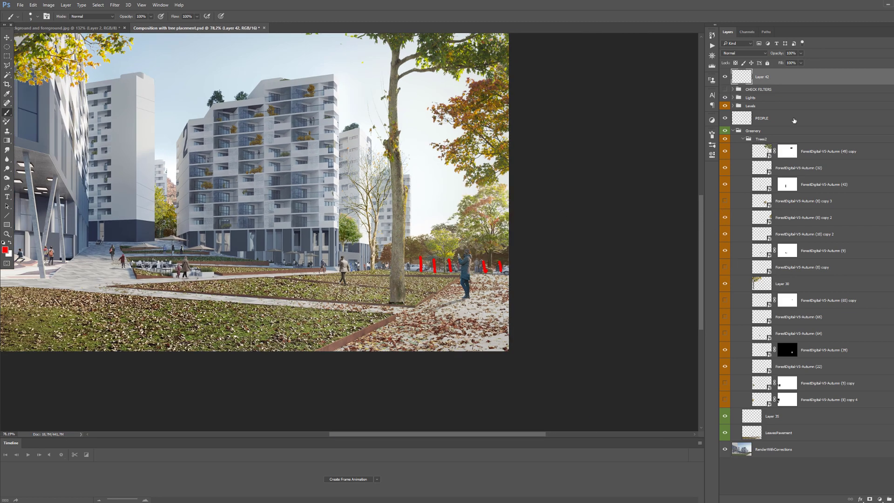
# Mark the area beside the foreground trunk in red with a larger brush on Layer 42, and clear all red marks
pyautogui.keyDown('alt'); pyautogui.moveTo(460, 185); pyautogui.dragTo(469, 185); pyautogui.keyUp('alt')
pyautogui.moveTo(413, 187)
pyautogui.mouseDown()
pyautogui.moveTo(466, 210)
pyautogui.moveTo(479, 162)
pyautogui.moveTo(445, 135)
pyautogui.mouseUp()
pyautogui.hotkey('ctrl', 'a')
pyautogui.press('Delete')
# Briefly preview the ForestDigital-V5-Autumn (8) copy 3 layer, and show the (8) copy tree in the background
pyautogui.moveTo(416, 173); pyautogui.dragTo(451, 224)
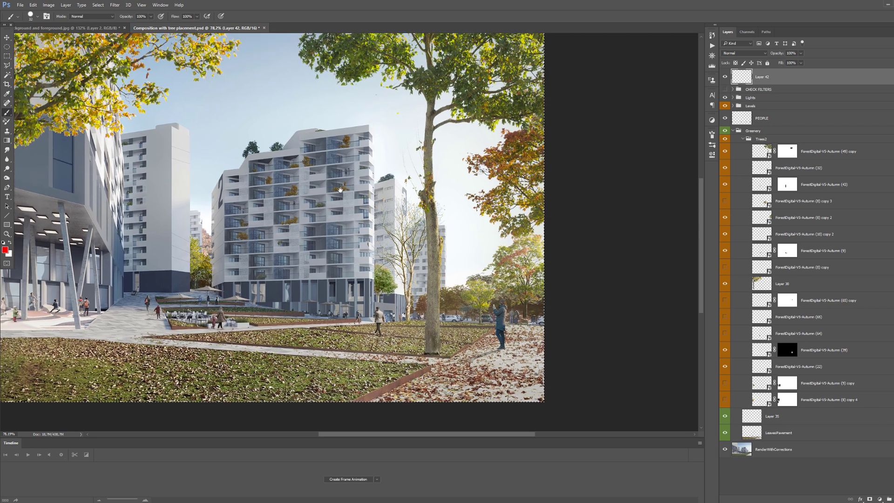
pyautogui.scroll(-3, 452, 224)
pyautogui.moveTo(382, 197); pyautogui.dragTo(432, 217)
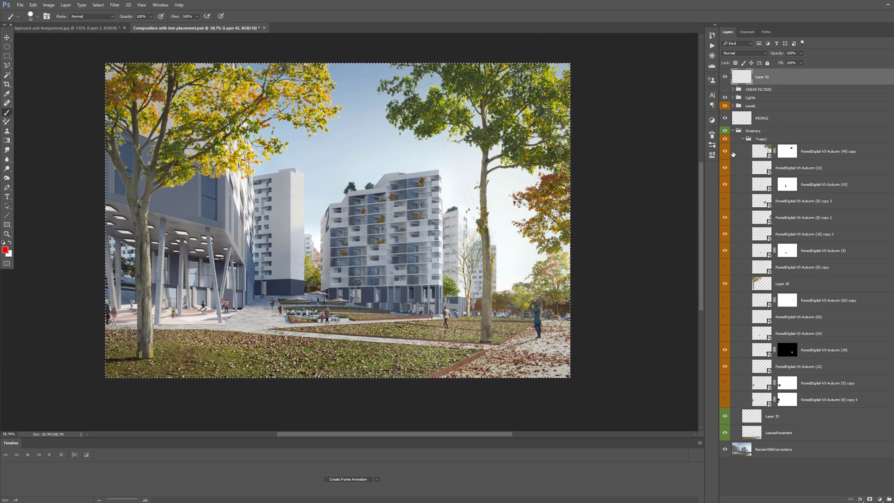
pyautogui.click(725, 201)
pyautogui.click(726, 202)
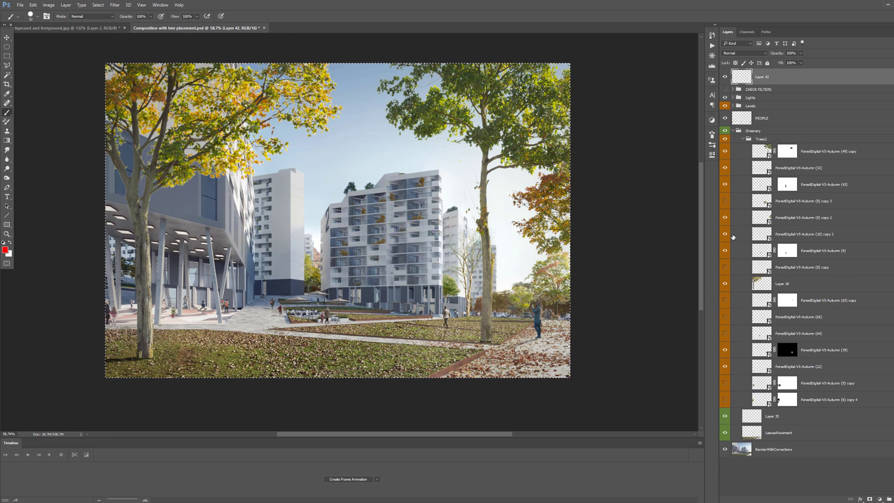
pyautogui.click(724, 267)
pyautogui.click(724, 266)
pyautogui.click(724, 267)
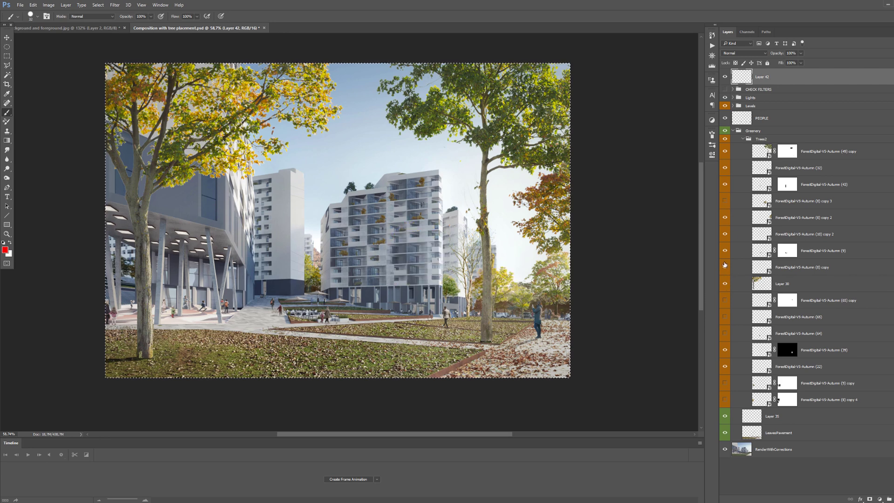
# Show the ForestDigital-V5-Autumn (65) copy layer and the two hidden tree layers directly below it, down to (64)
pyautogui.click(725, 300)
pyautogui.click(725, 300)
pyautogui.click(725, 300)
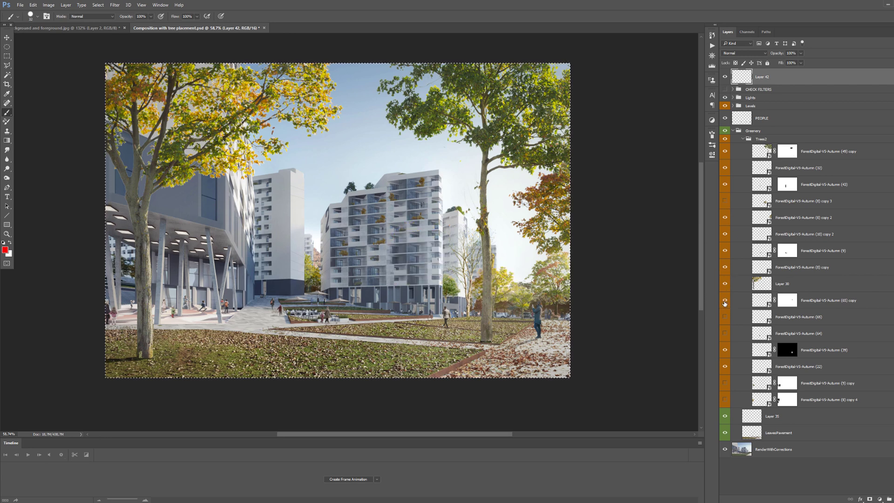
pyautogui.click(725, 317)
pyautogui.click(725, 317)
pyautogui.click(724, 317)
pyautogui.click(724, 333)
pyautogui.click(724, 334)
pyautogui.click(725, 334)
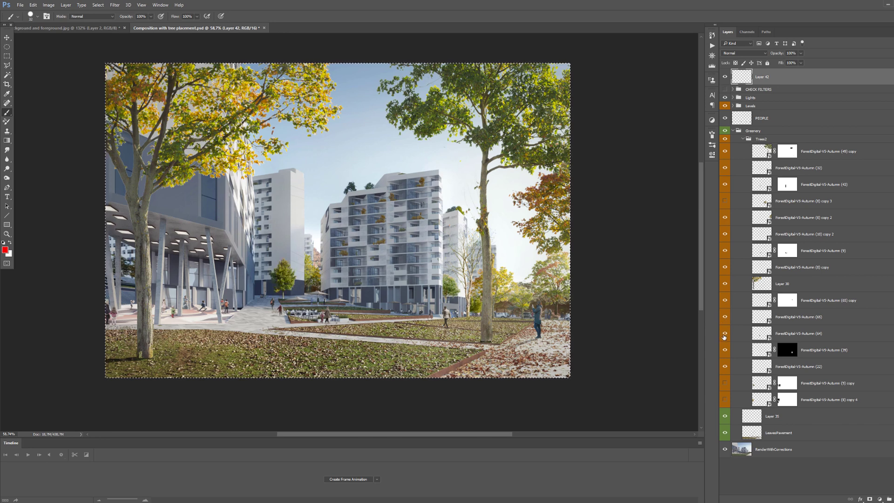
# Examine the revealed trees around the narrow tower and the gap up close, and compare them with the whole composition
pyautogui.moveTo(286, 280); pyautogui.dragTo(411, 236)
pyautogui.press('v')
pyautogui.scroll(-18, 409, 233)
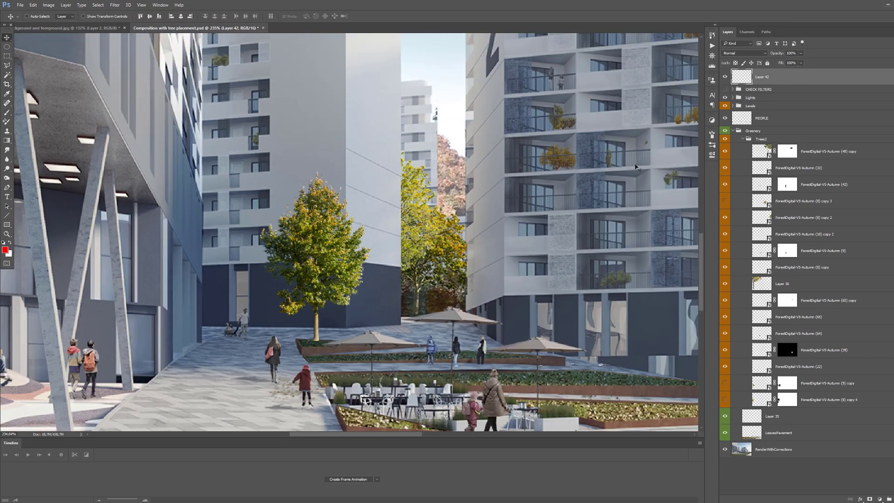
pyautogui.scroll(-4, 391, 231)
pyautogui.scroll(11, 398, 230)
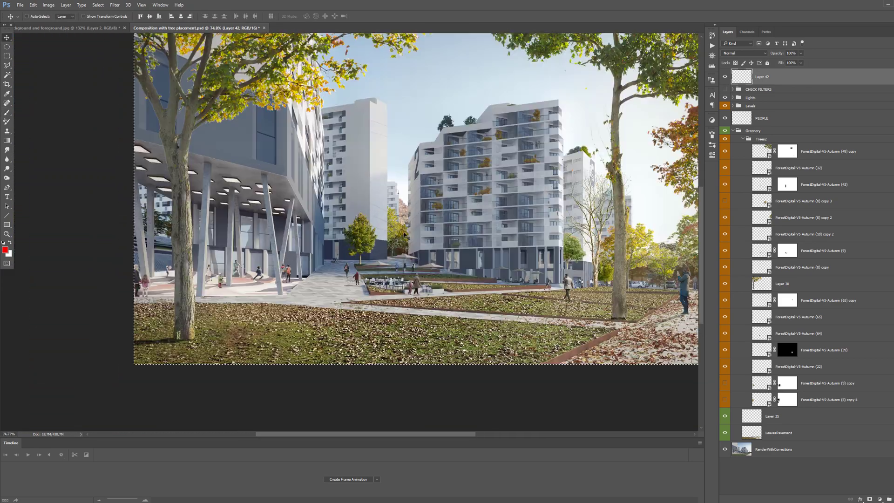
pyautogui.scroll(-4, 360, 244)
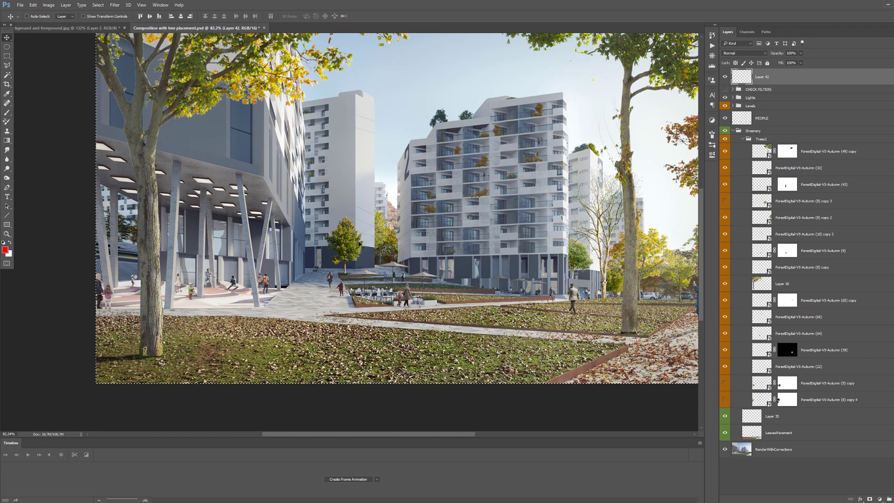
# Preview the two hidden tree layers at the end of the Trees2 group one at a time, and leave both hidden
pyautogui.click(725, 383)
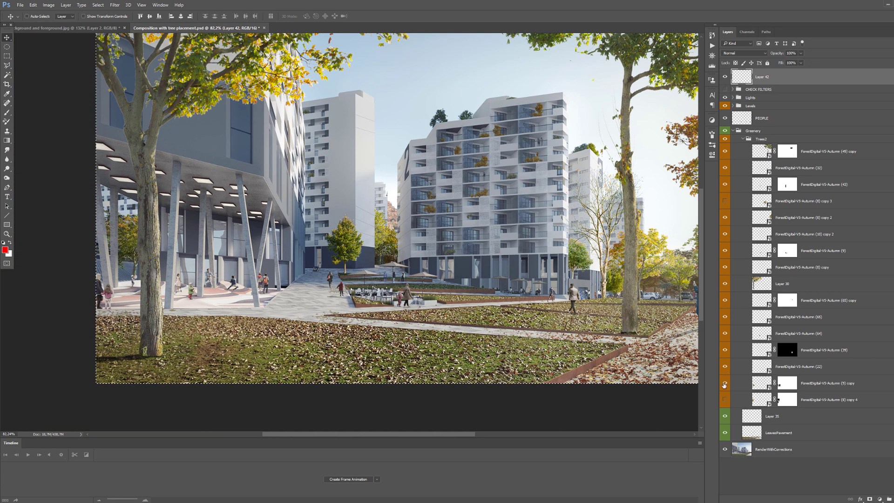
pyautogui.click(724, 400)
pyautogui.click(725, 399)
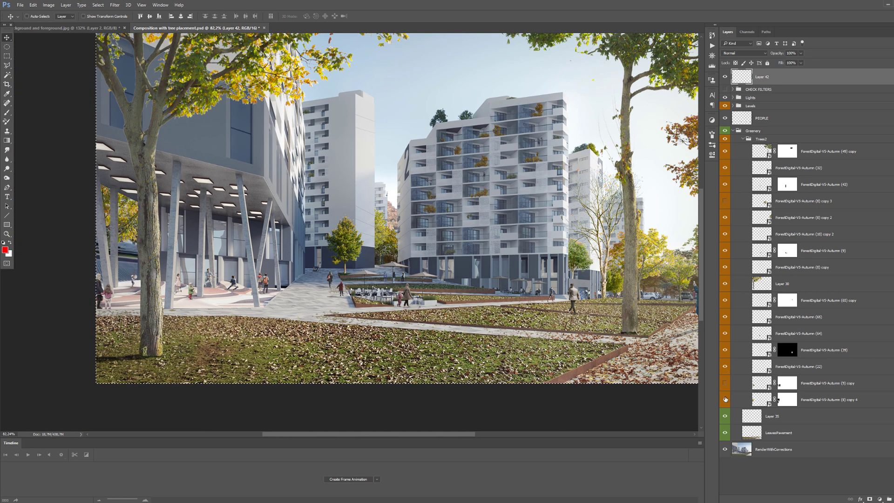
pyautogui.scroll(-2, 393, 253)
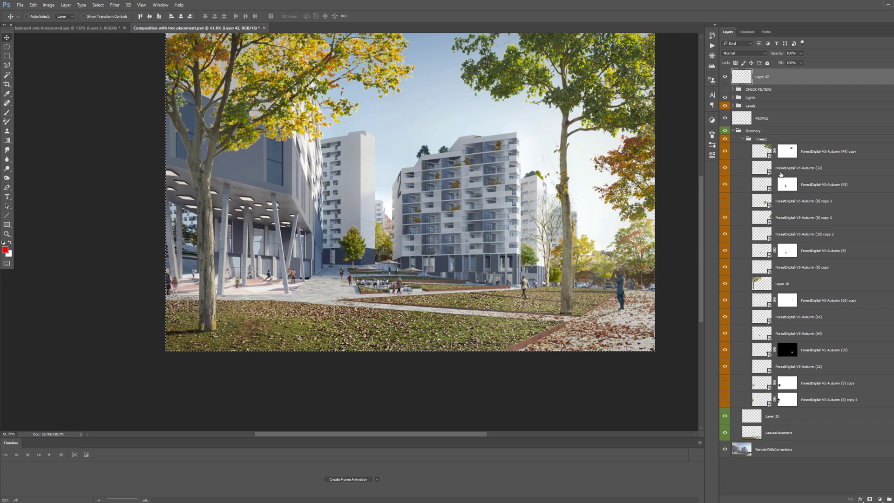
# Select the ForestDigital-V5-Autumn (32) layer and review its available smart object commands, such as converting and relinking, without applying any
pyautogui.click(789, 169)
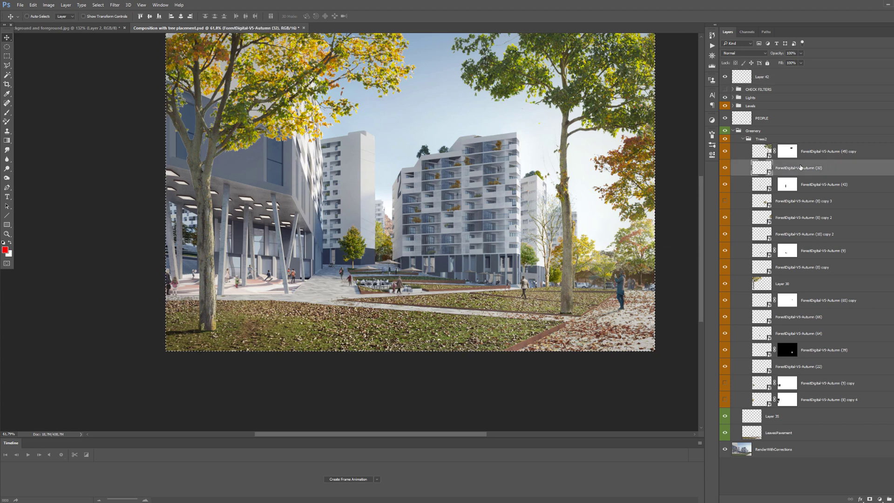
pyautogui.rightClick(839, 169)
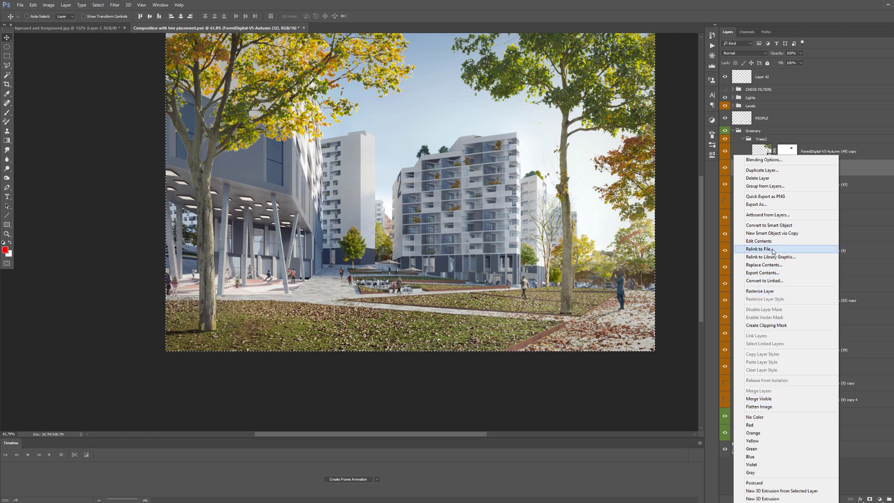
pyautogui.click(847, 223)
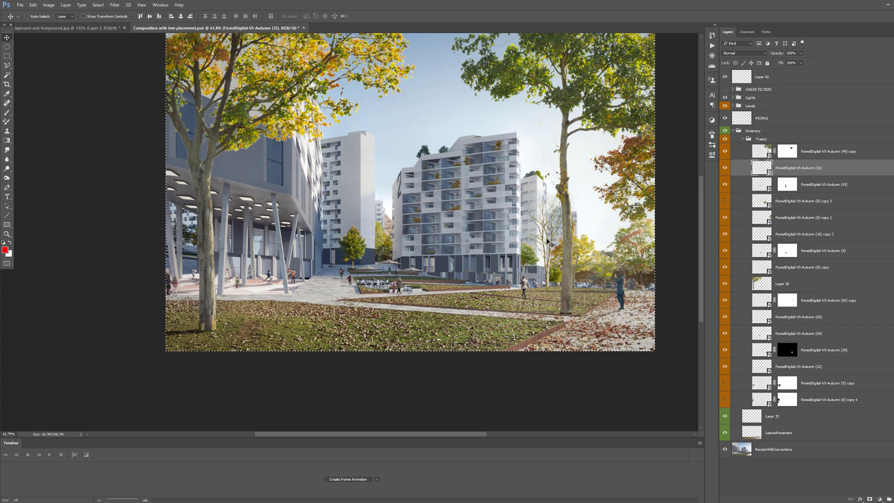
pyautogui.rightClick(836, 172)
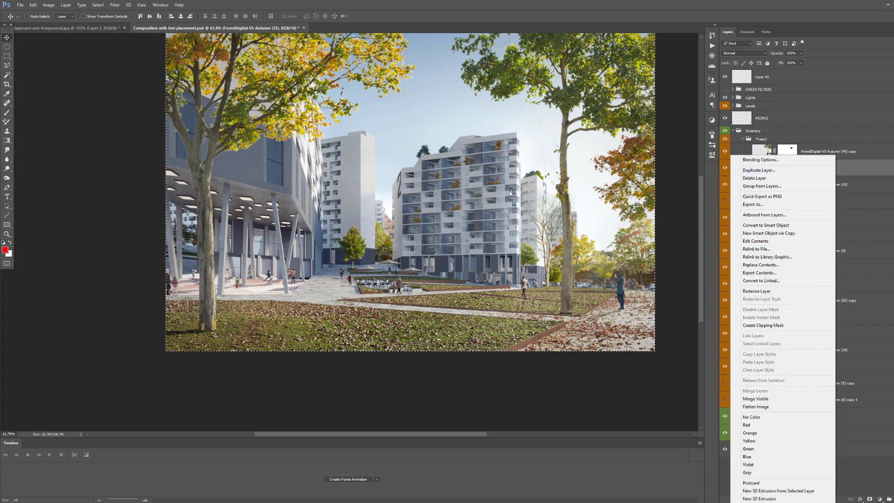
pyautogui.click(536, 208)
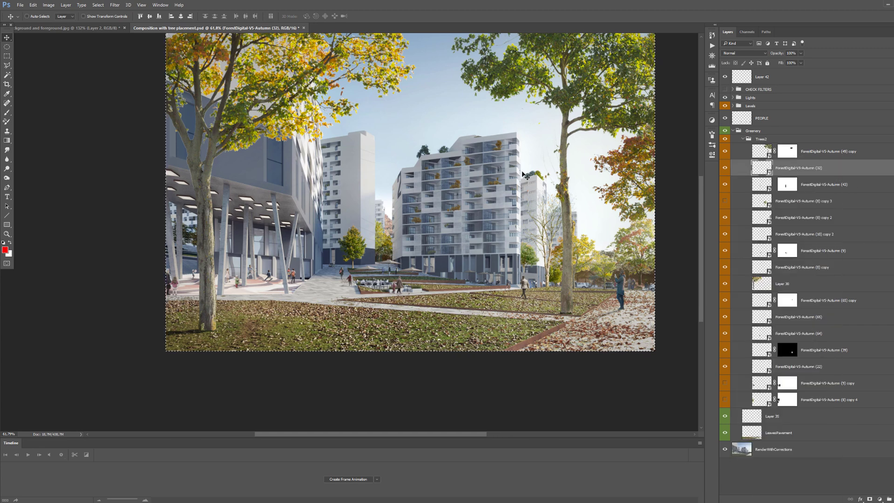